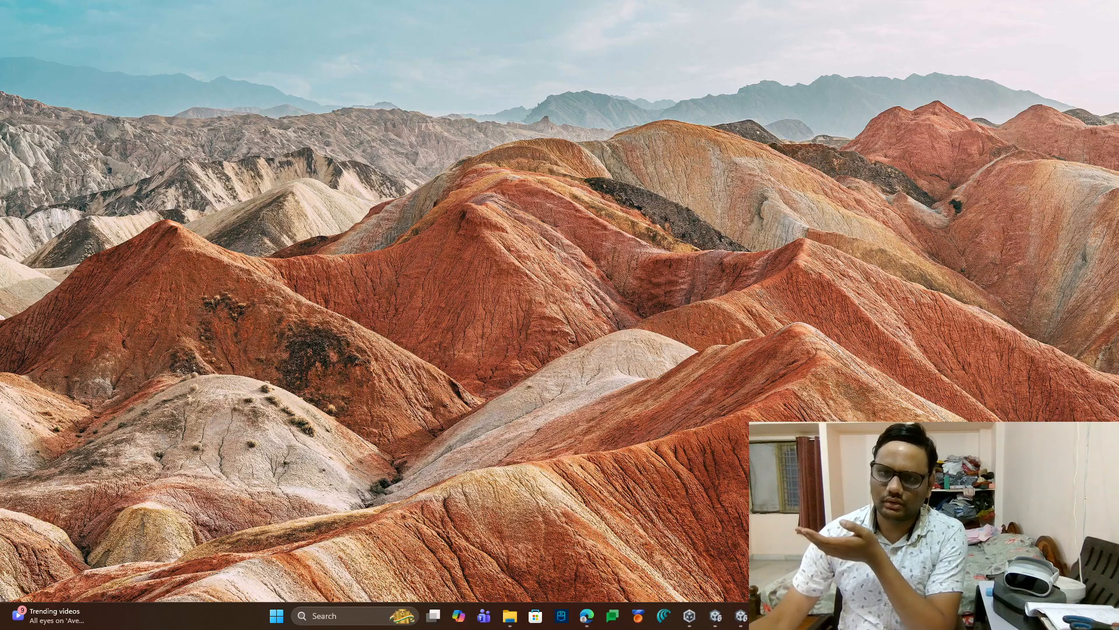
Step: Switch to Media Player and play the opening of the MR_Update_DissolveEffect video up to about 5 seconds
{"action": "key", "text": "alt+Tab"}
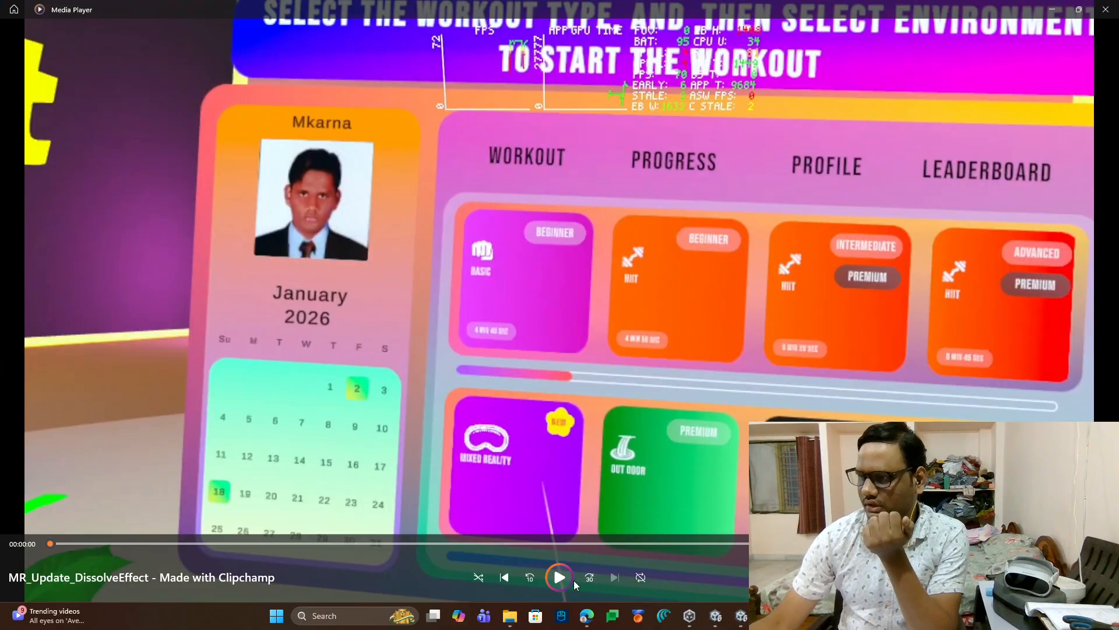
{"action": "left_click", "coordinate": [560, 578]}
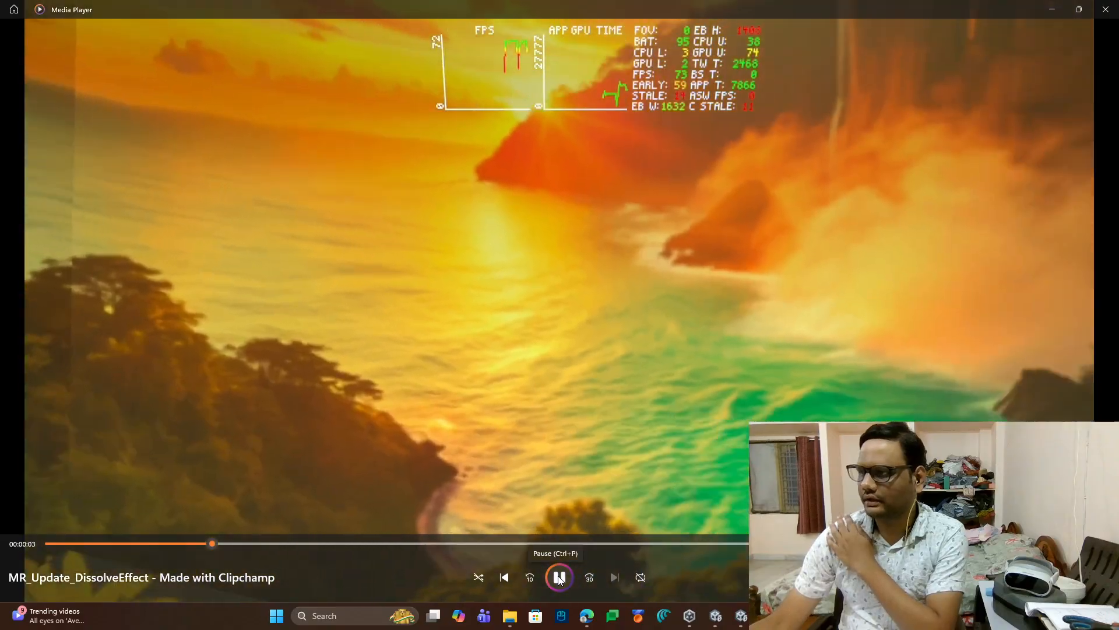
{"action": "left_click", "coordinate": [560, 578]}
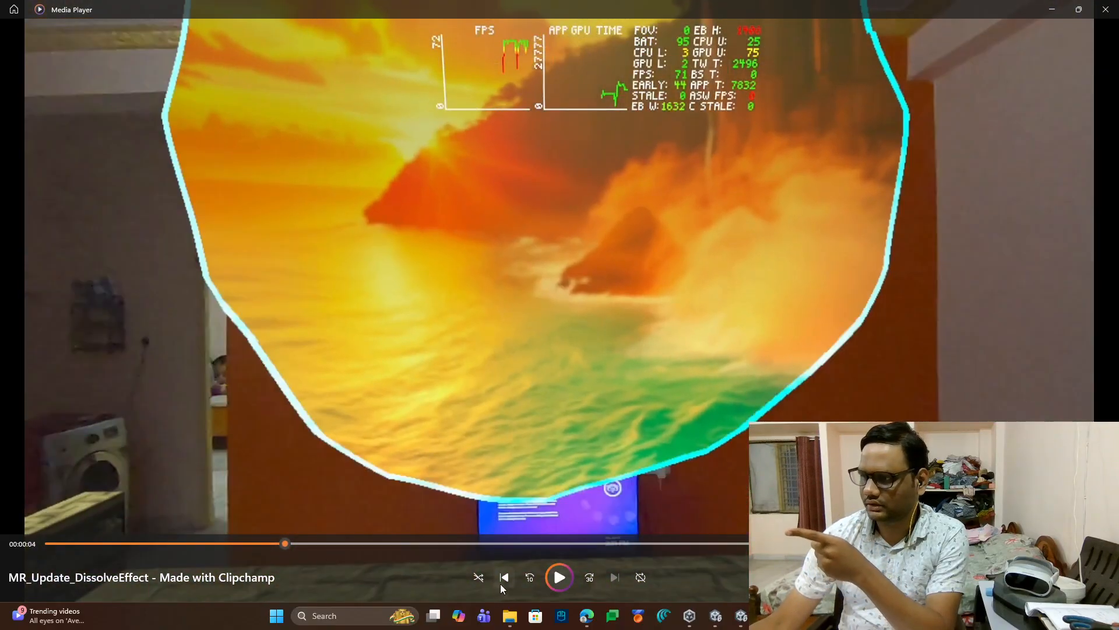
{"action": "left_click_drag", "start_coordinate": [271, 544], "coordinate": [295, 543]}
{"action": "left_click", "coordinate": [555, 585]}
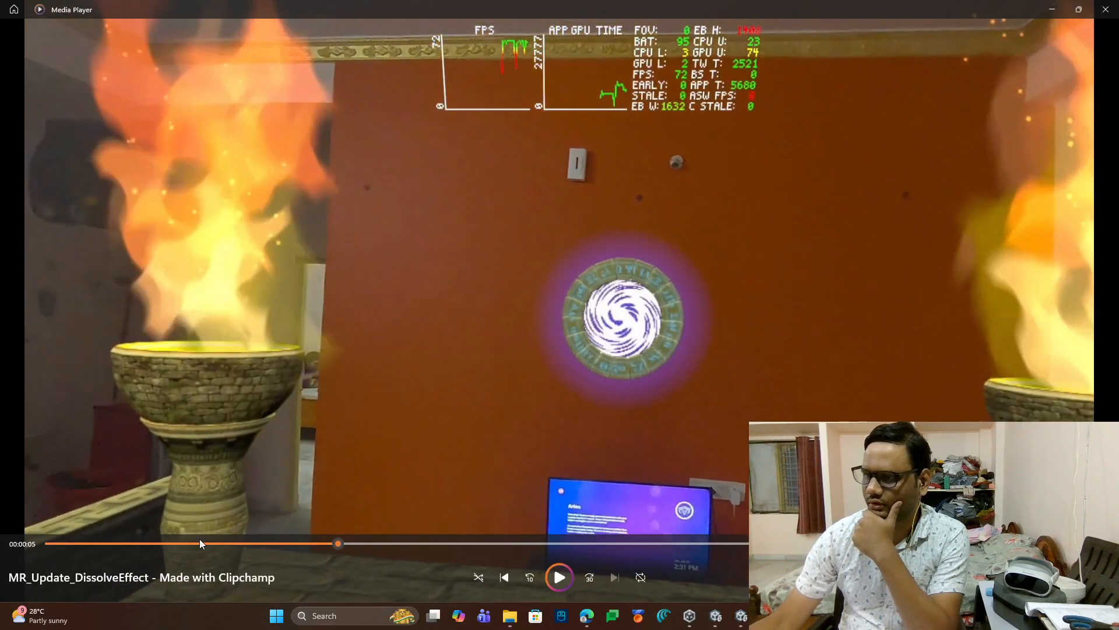
Step: Replay the MR_Update_DissolveEffect video from about 3 seconds to review the dissolve effect and workout gameplay, and leave the player
{"action": "left_click", "coordinate": [199, 543]}
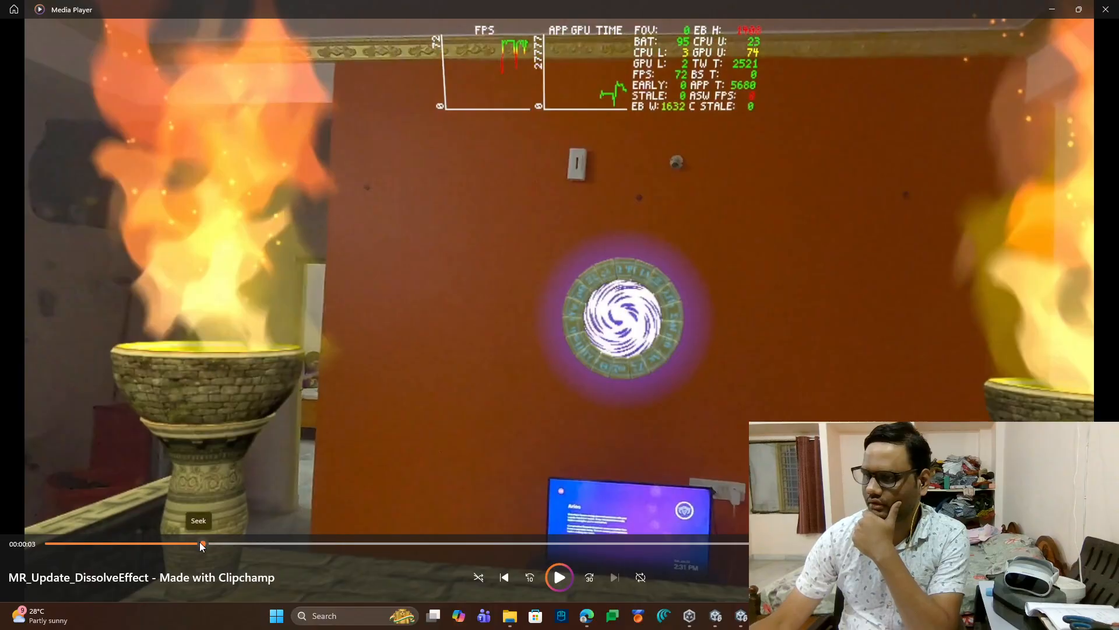
{"action": "left_click", "coordinate": [555, 586]}
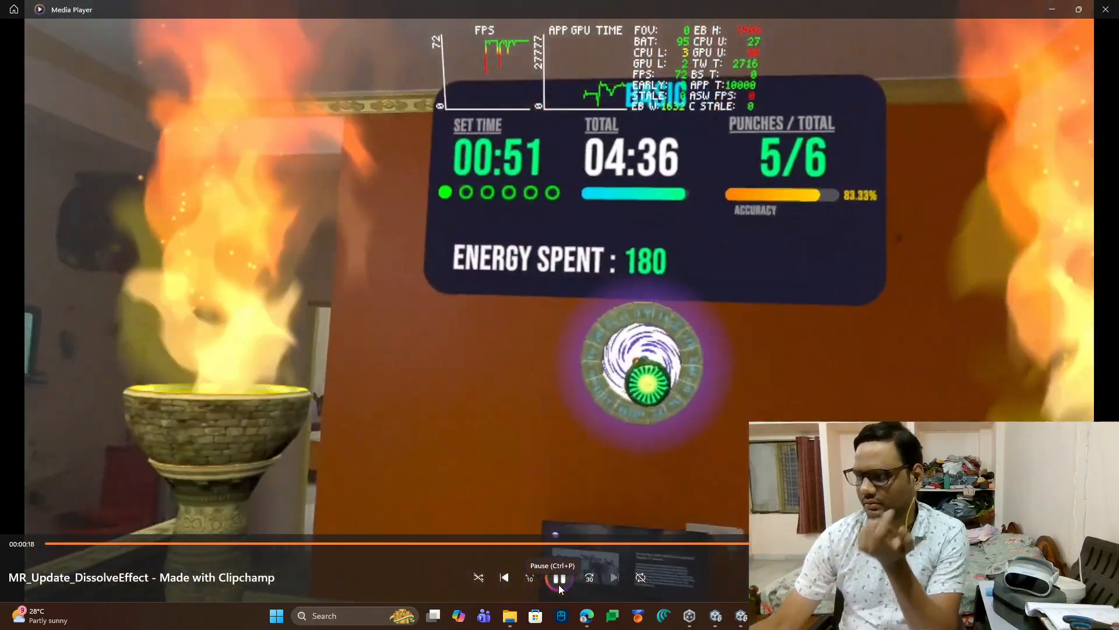
{"action": "left_click", "coordinate": [558, 585]}
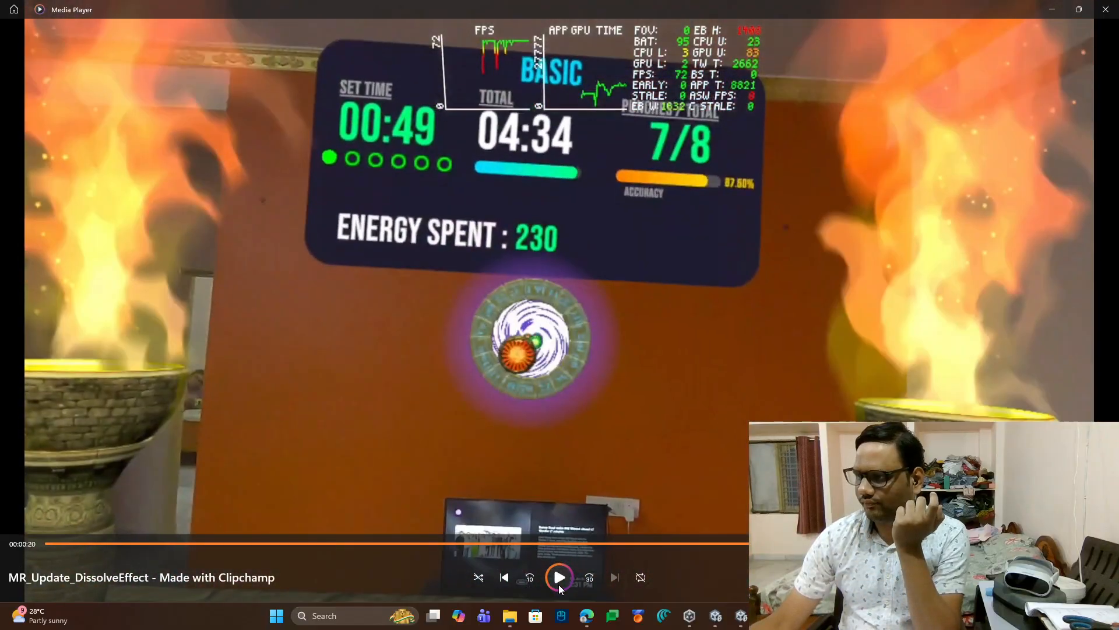
{"action": "left_click", "coordinate": [559, 578]}
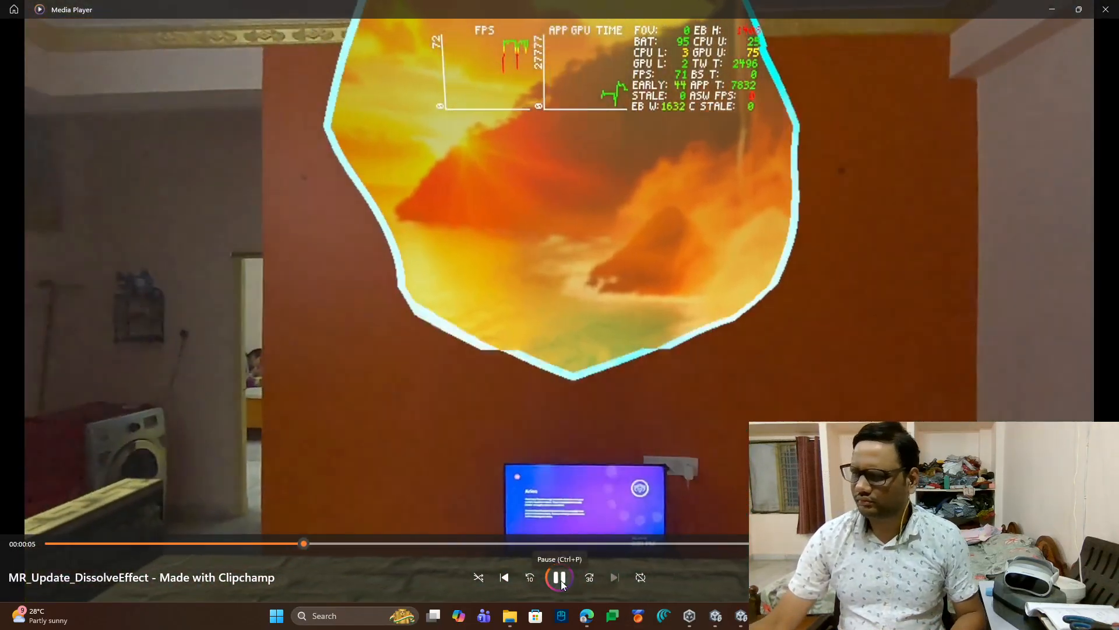
{"action": "left_click", "coordinate": [561, 580]}
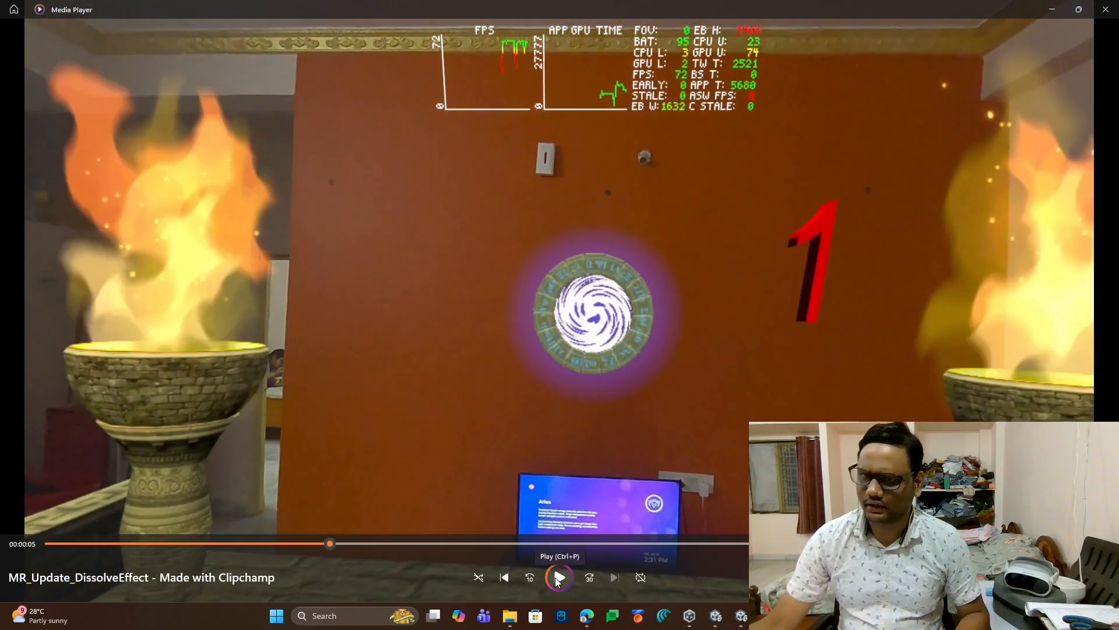
{"action": "key", "text": "alt+F4"}
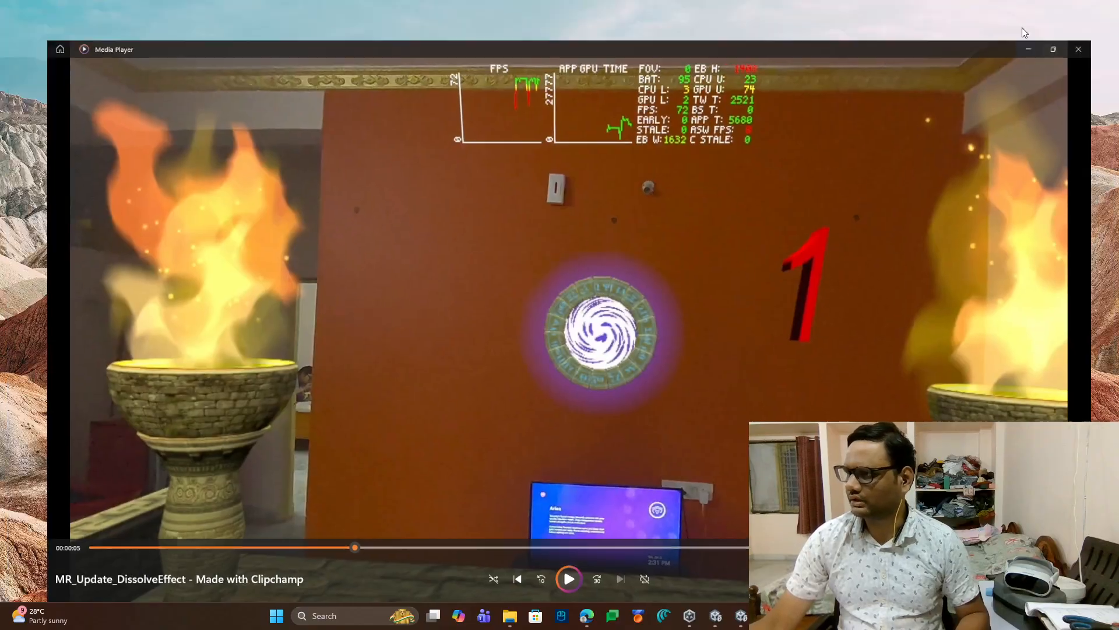
Step: Switch to the StrikeFit project in Unity and inspect the Camera Rig and the CenterEyeAnchor camera's Environment background settings
{"action": "mouse_move", "coordinate": [741, 616]}
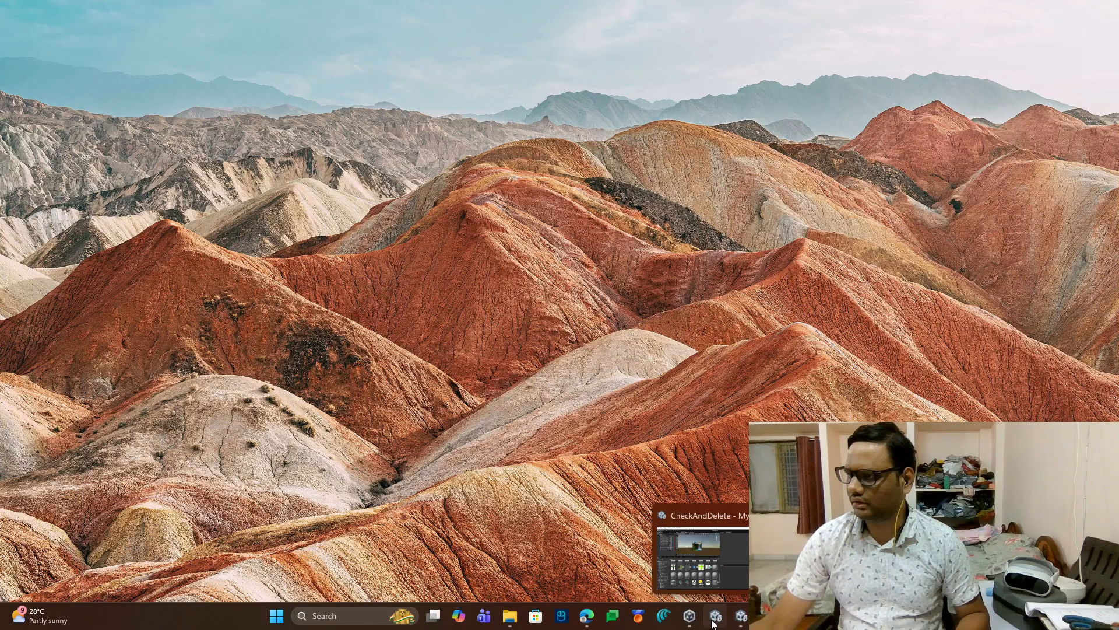
{"action": "left_click", "coordinate": [741, 615]}
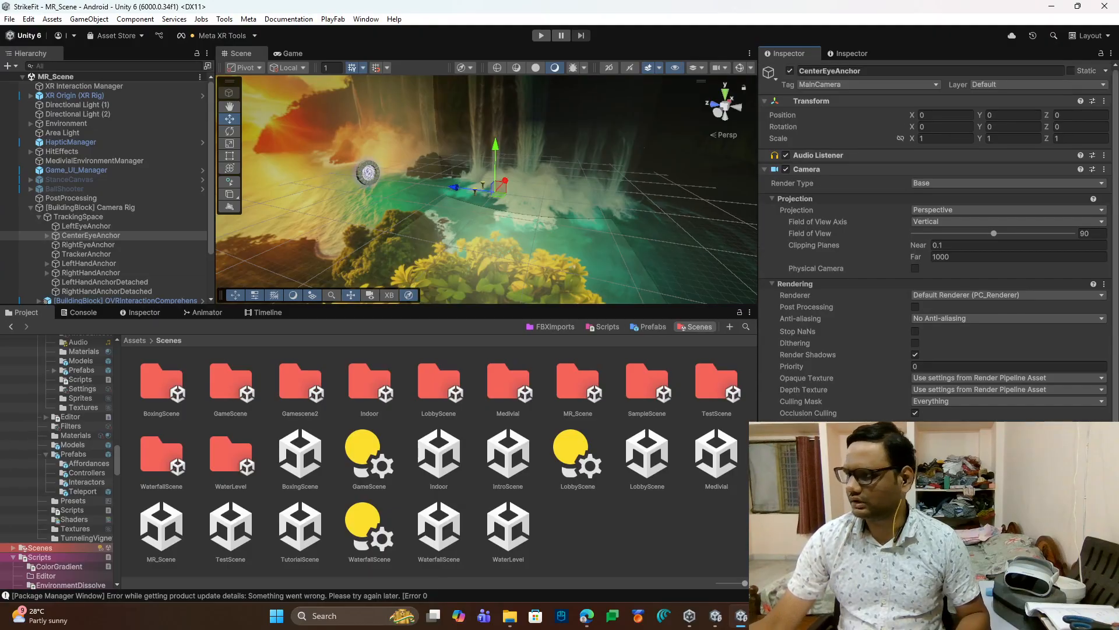
{"action": "left_click", "coordinate": [82, 208]}
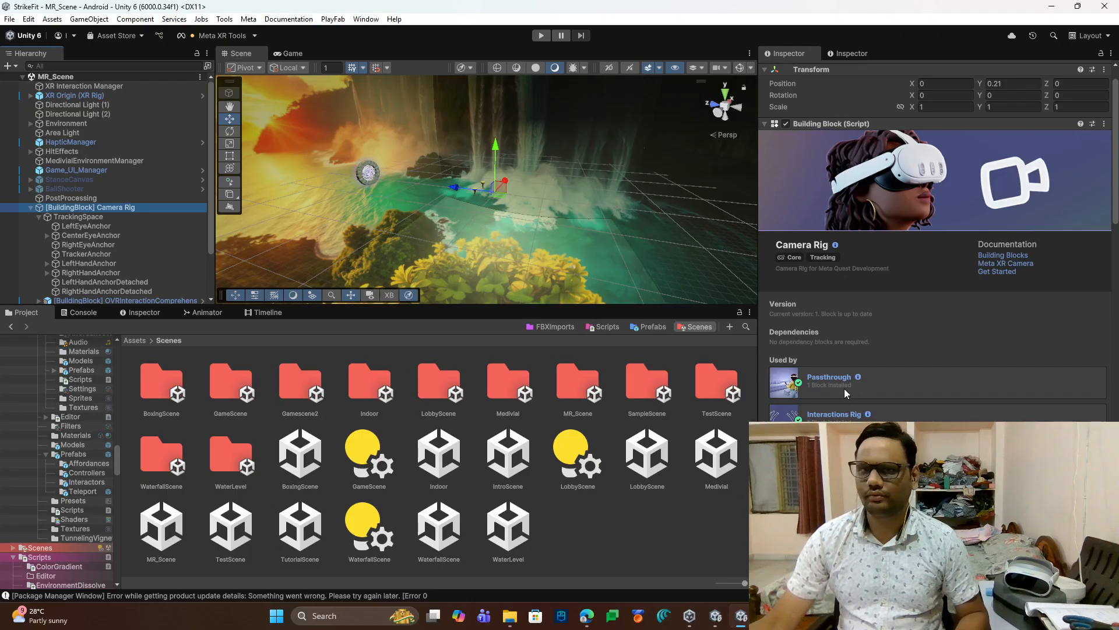
{"action": "left_click", "coordinate": [113, 235]}
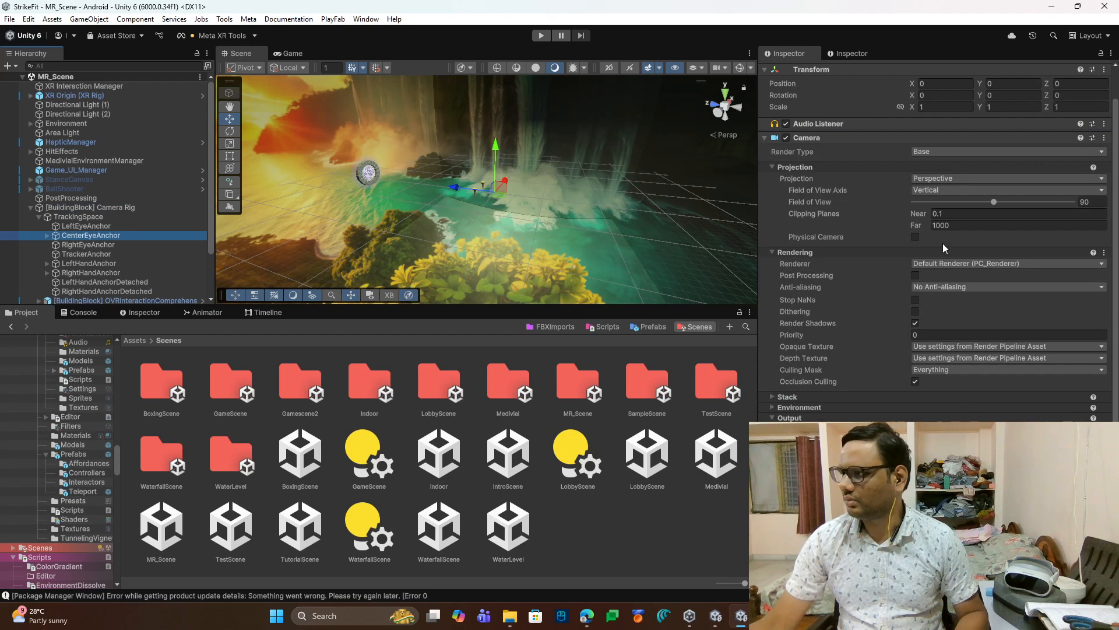
{"action": "scroll", "coordinate": [907, 211], "scroll_direction": "up", "scroll_amount": 1}
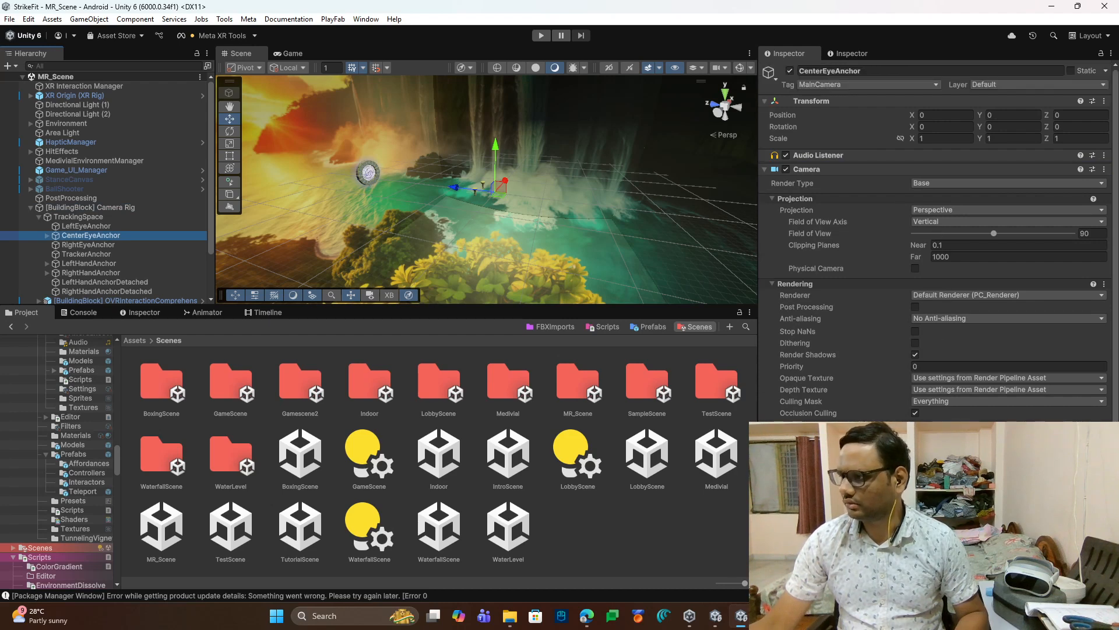
{"action": "scroll", "coordinate": [907, 211], "scroll_direction": "down", "scroll_amount": 1}
{"action": "left_click", "coordinate": [780, 408]}
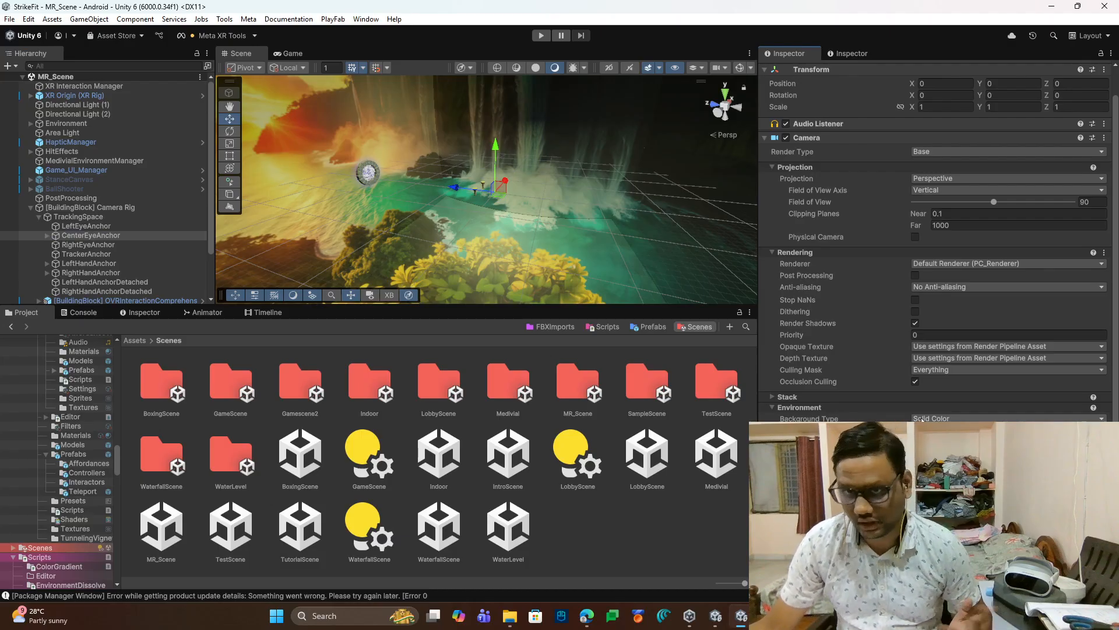
{"action": "left_click", "coordinate": [774, 408]}
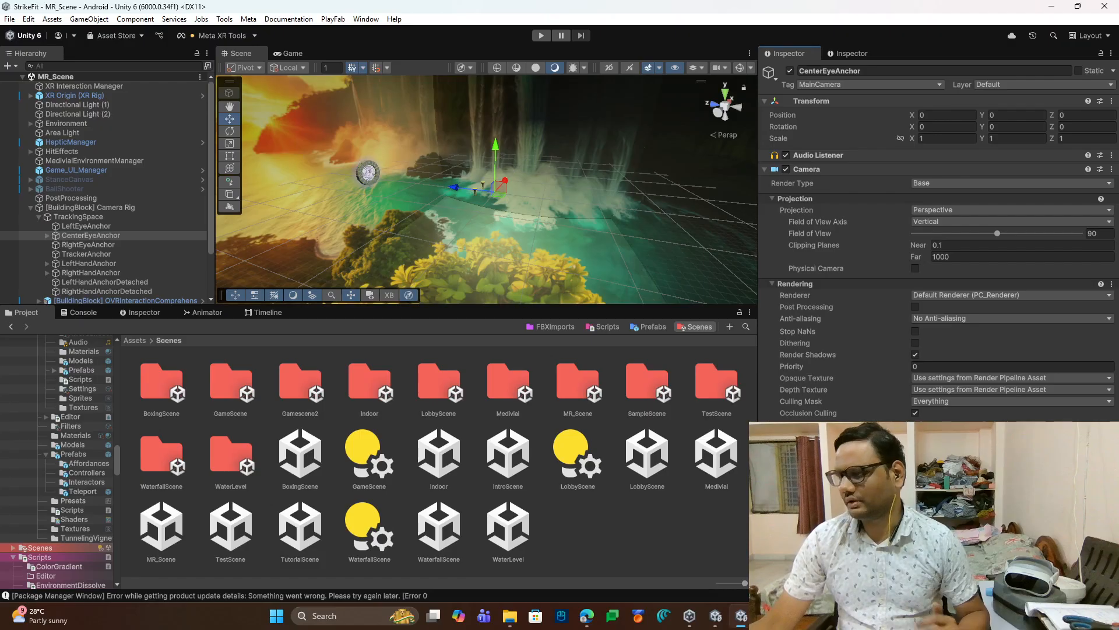
{"action": "left_click", "coordinate": [764, 170]}
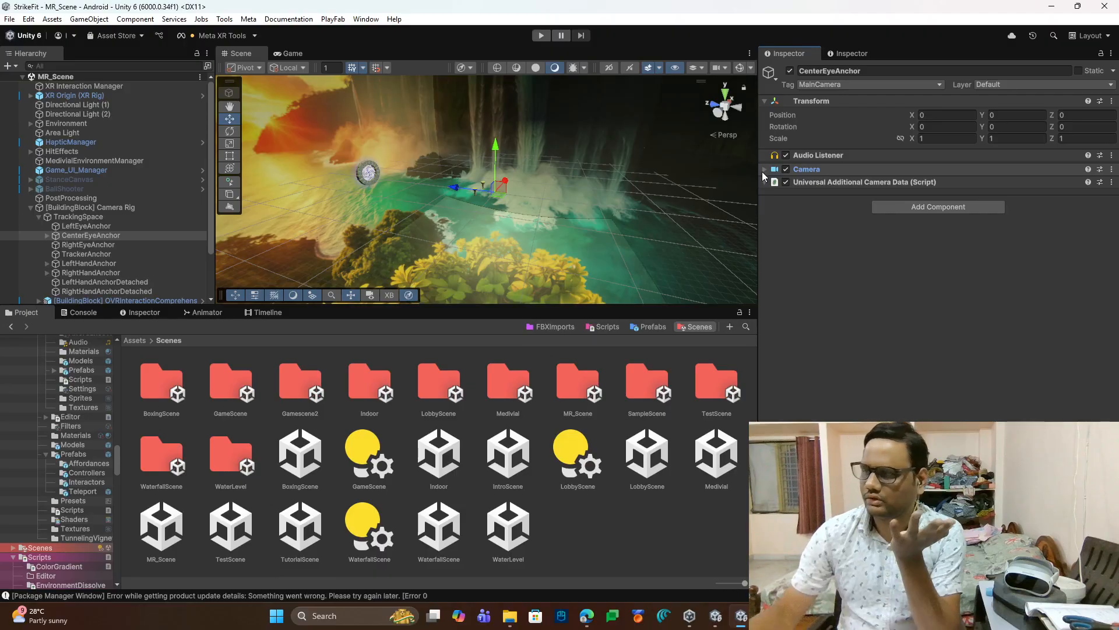
Step: Inspect the SkyBoxCube in the scene and locate its CubeMap6 and CubeMap1 materials in the project
{"action": "right_click_drag", "start_coordinate": [703, 226], "coordinate": [565, 214]}
{"action": "scroll", "coordinate": [406, 196], "scroll_direction": "down", "scroll_amount": 4}
{"action": "scroll", "coordinate": [406, 196], "scroll_direction": "up", "scroll_amount": 3}
{"action": "right_click_drag", "start_coordinate": [407, 196], "coordinate": [503, 276]}
{"action": "scroll", "coordinate": [165, 273], "scroll_direction": "down", "scroll_amount": 3}
{"action": "left_click", "coordinate": [97, 290]}
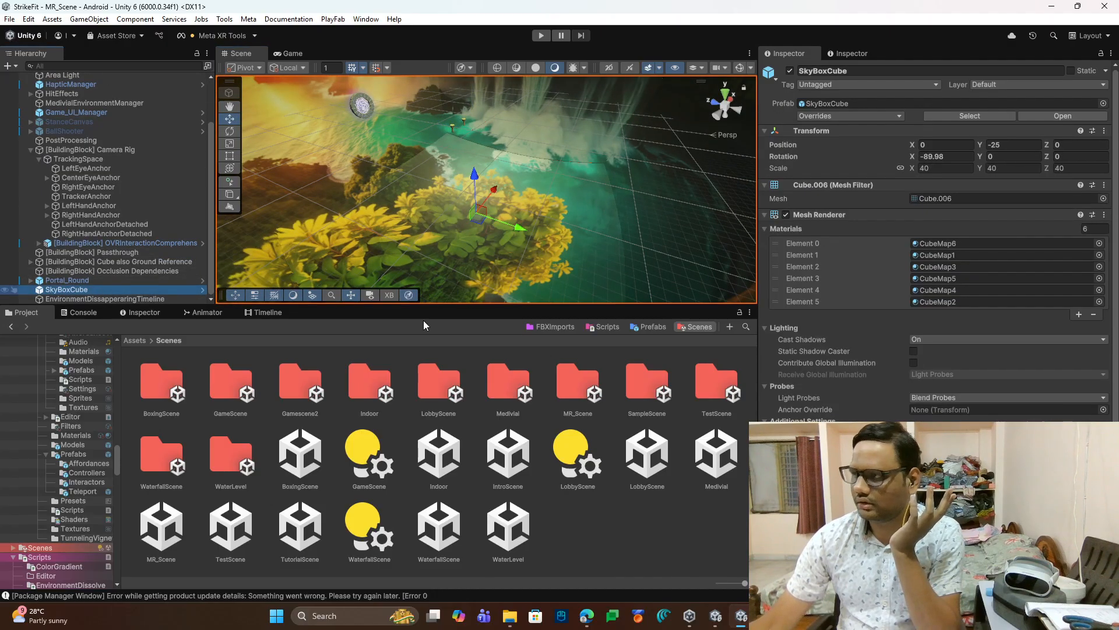
{"action": "left_click", "coordinate": [925, 243]}
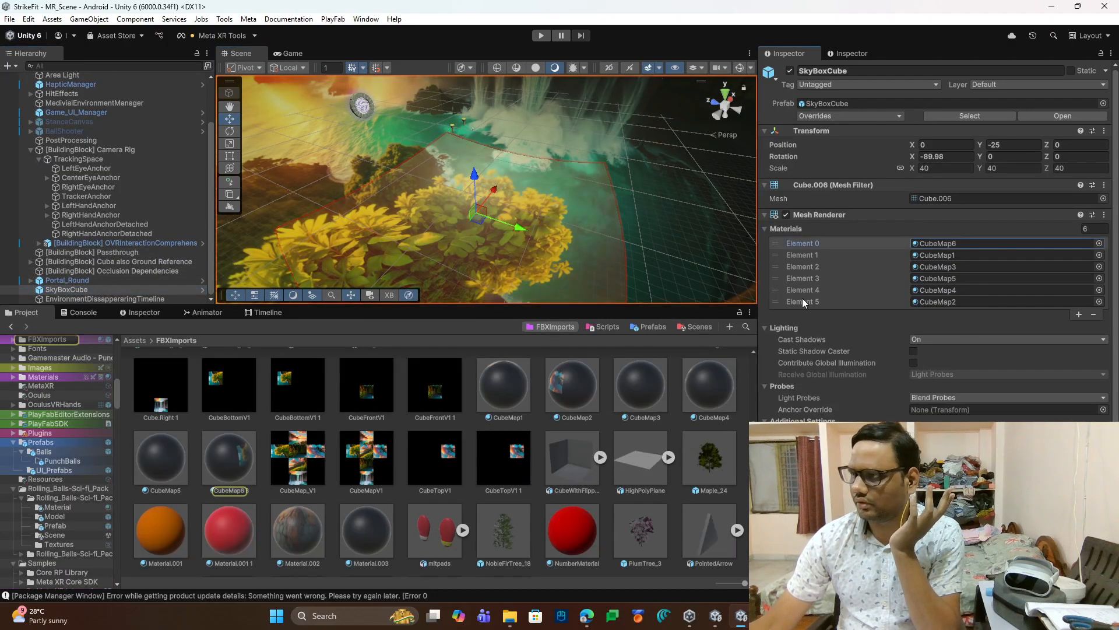
{"action": "left_click", "coordinate": [943, 258]}
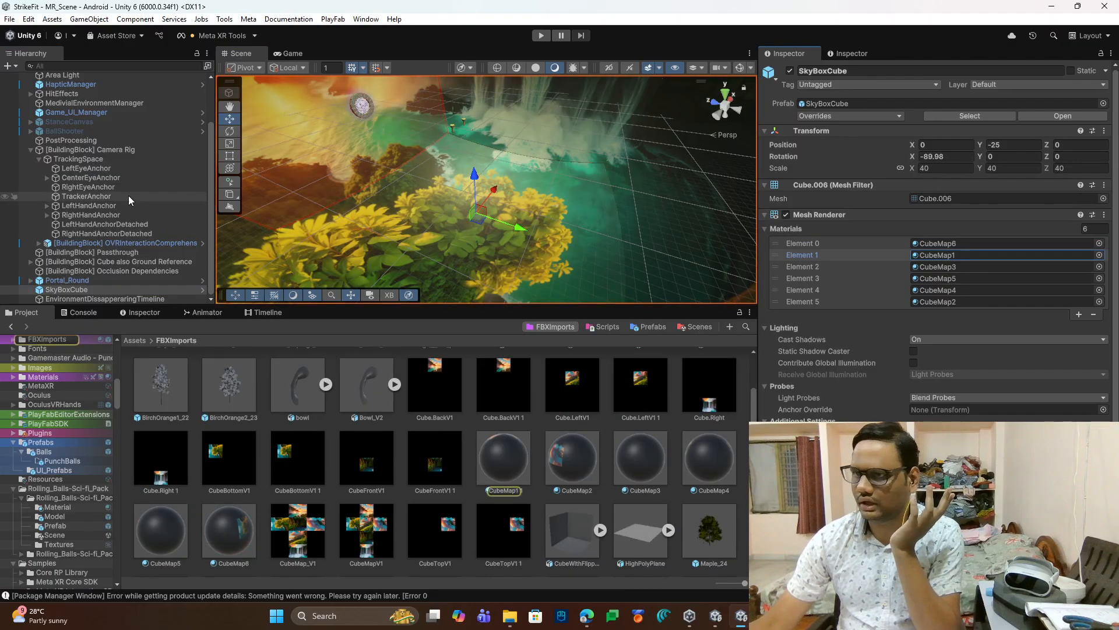
Step: Review the skybox dissolve materials on EnvironmentDissapperaringTimeline and examine the CubeMap1 material's DissolveOffset and DissolveDirection properties
{"action": "left_click", "coordinate": [103, 296]}
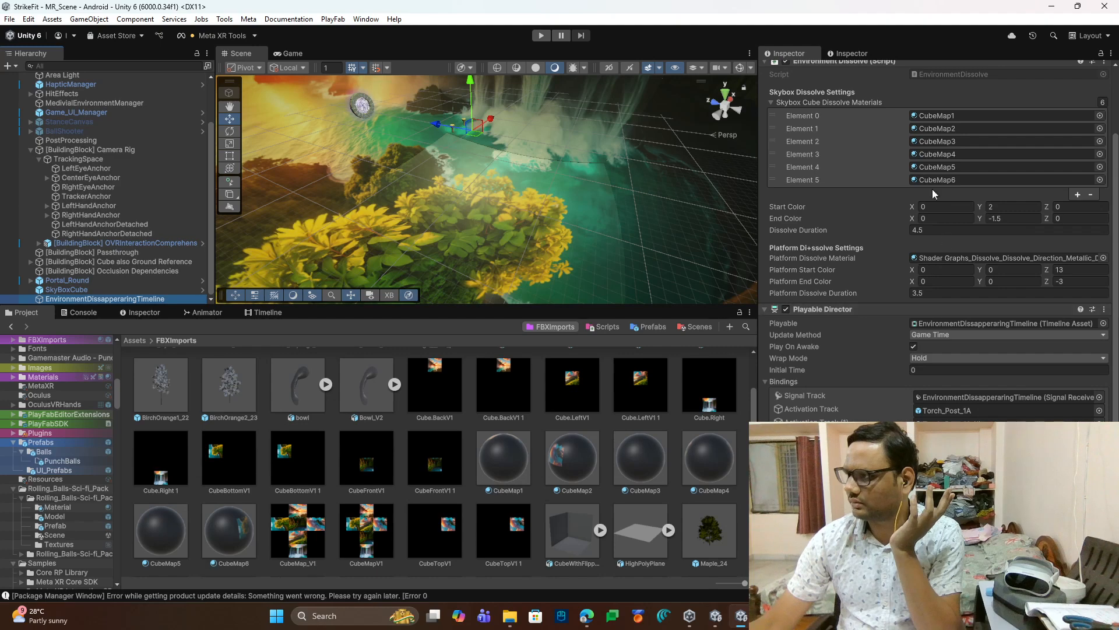
{"action": "left_click", "coordinate": [930, 155]}
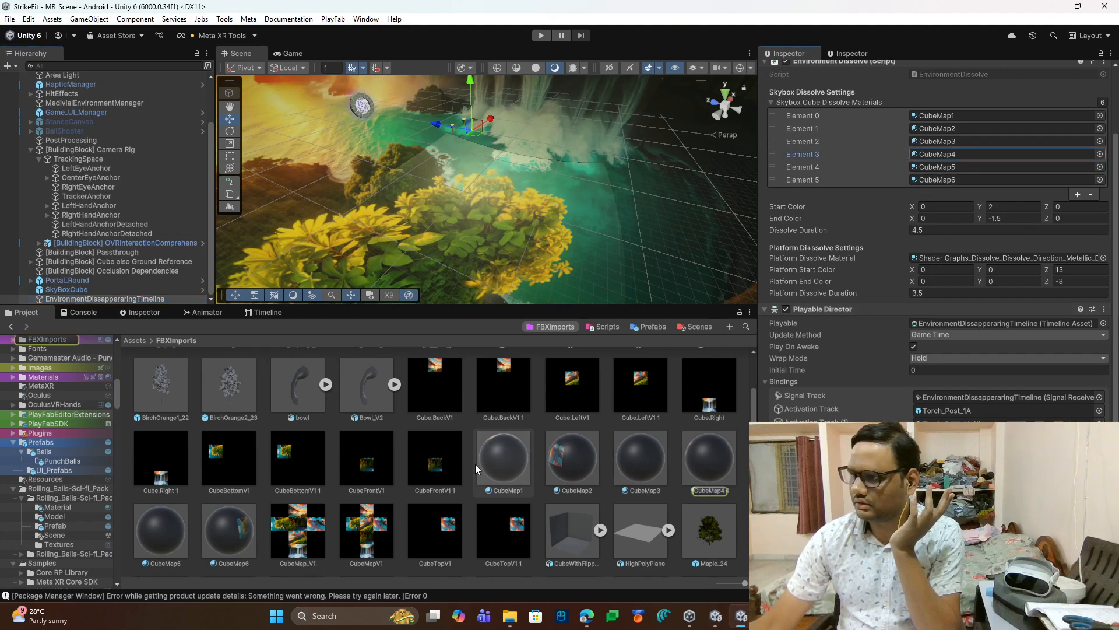
{"action": "left_click", "coordinate": [522, 466]}
{"action": "right_click_drag", "start_coordinate": [519, 180], "coordinate": [434, 143]}
{"action": "scroll", "coordinate": [433, 142], "scroll_direction": "down", "scroll_amount": 4}
{"action": "scroll", "coordinate": [433, 142], "scroll_direction": "up", "scroll_amount": 3}
{"action": "middle_click_drag", "start_coordinate": [561, 160], "coordinate": [523, 169]}
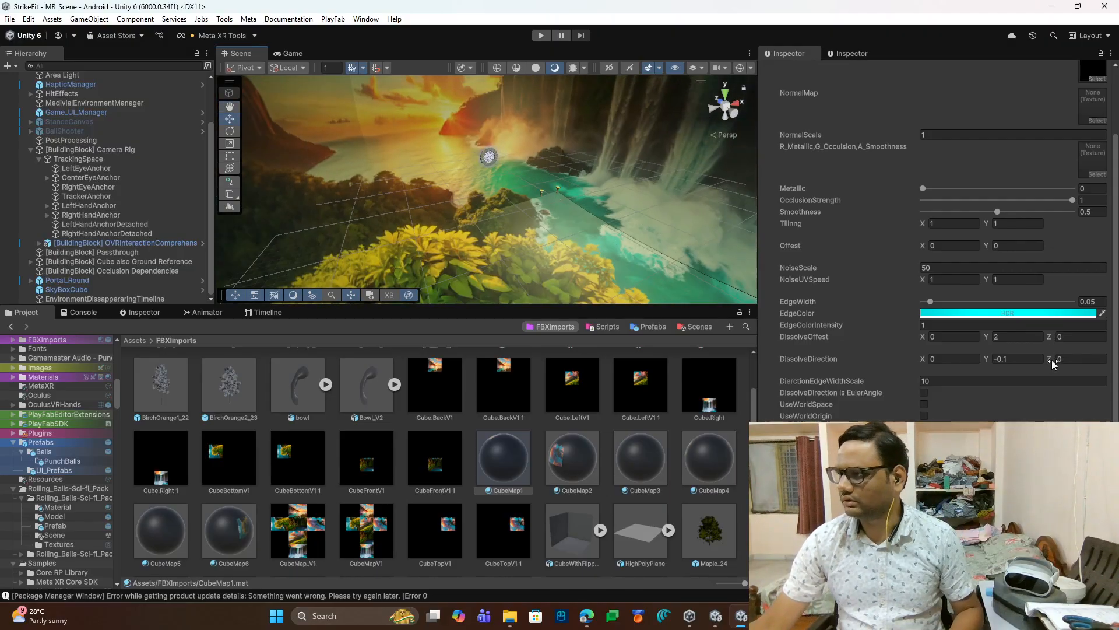
{"action": "mouse_move", "coordinate": [1050, 359]}
{"action": "left_mouse_down"}
{"action": "mouse_move", "coordinate": [1023, 359]}
{"action": "mouse_move", "coordinate": [1048, 359]}
{"action": "left_mouse_up"}
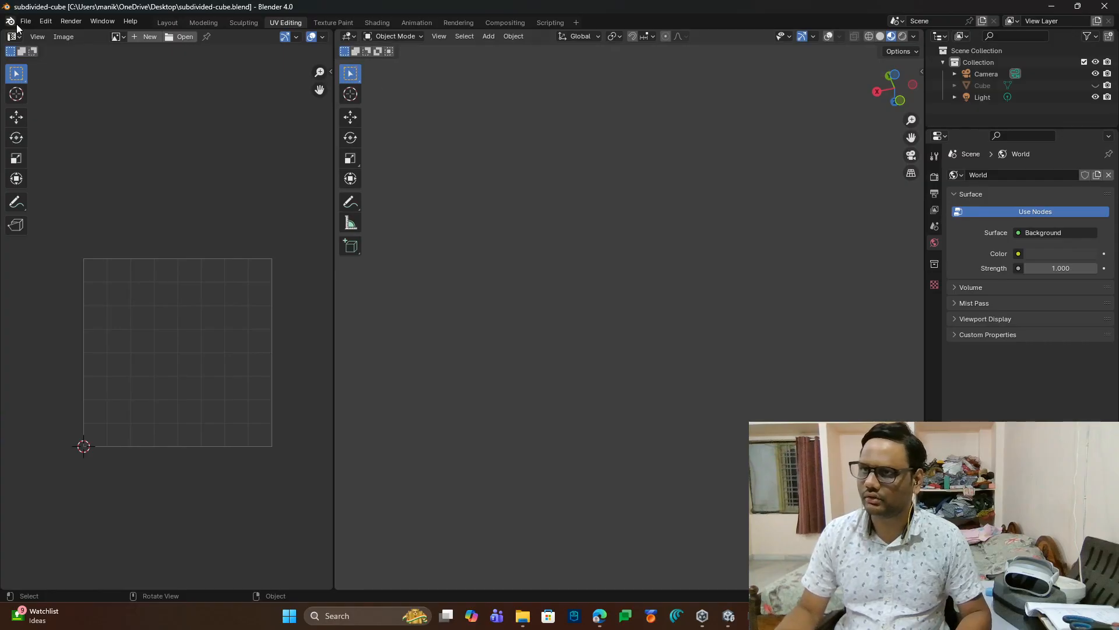
Step: In Blender's Layout workspace, add a cube mesh to the scene
{"action": "left_click", "coordinate": [174, 22]}
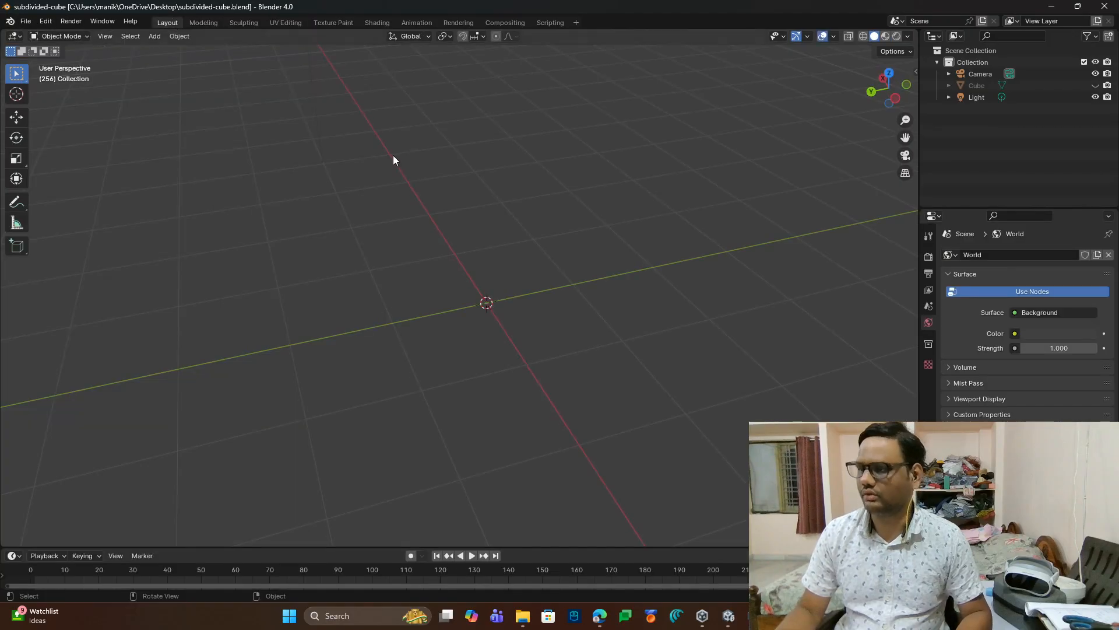
{"action": "key", "text": "shift+a"}
{"action": "mouse_move", "coordinate": [390, 141]}
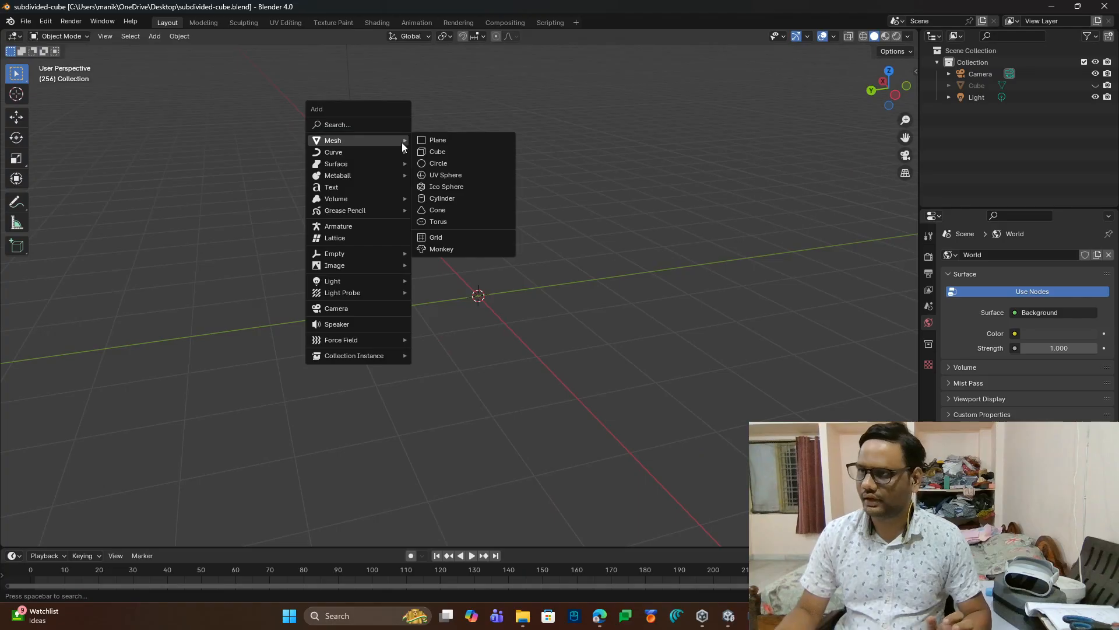
{"action": "left_click", "coordinate": [444, 151]}
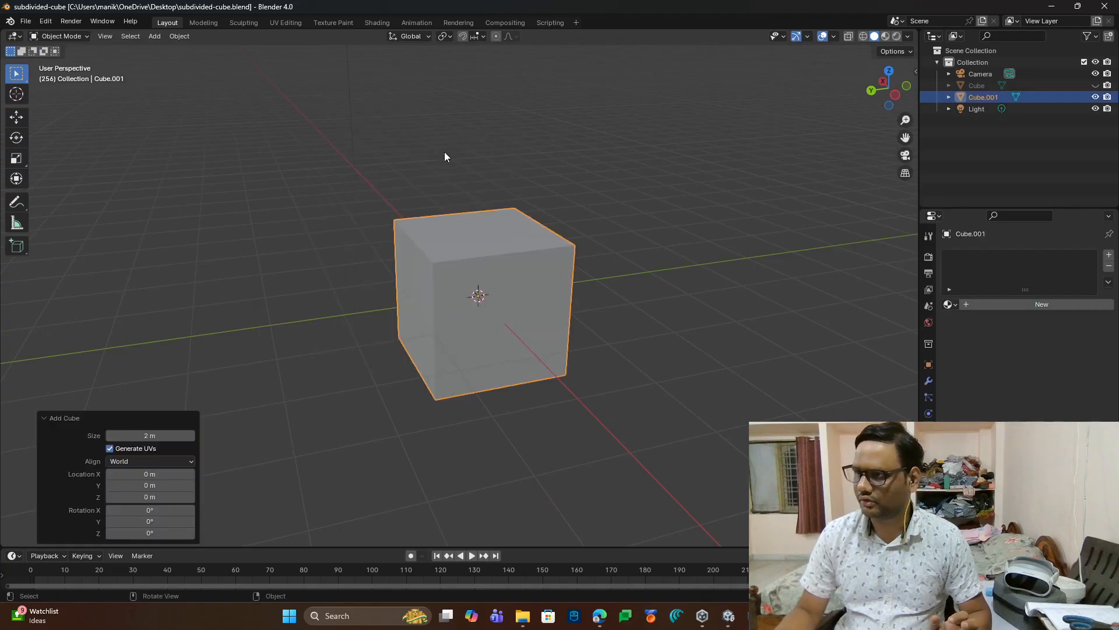
Step: Put the new cube in Edit Mode and show its unwrapped layout in the UV Editing workspace
{"action": "middle_click_drag", "start_coordinate": [509, 325], "coordinate": [537, 274]}
{"action": "middle_click_drag", "start_coordinate": [478, 207], "coordinate": [297, 107]}
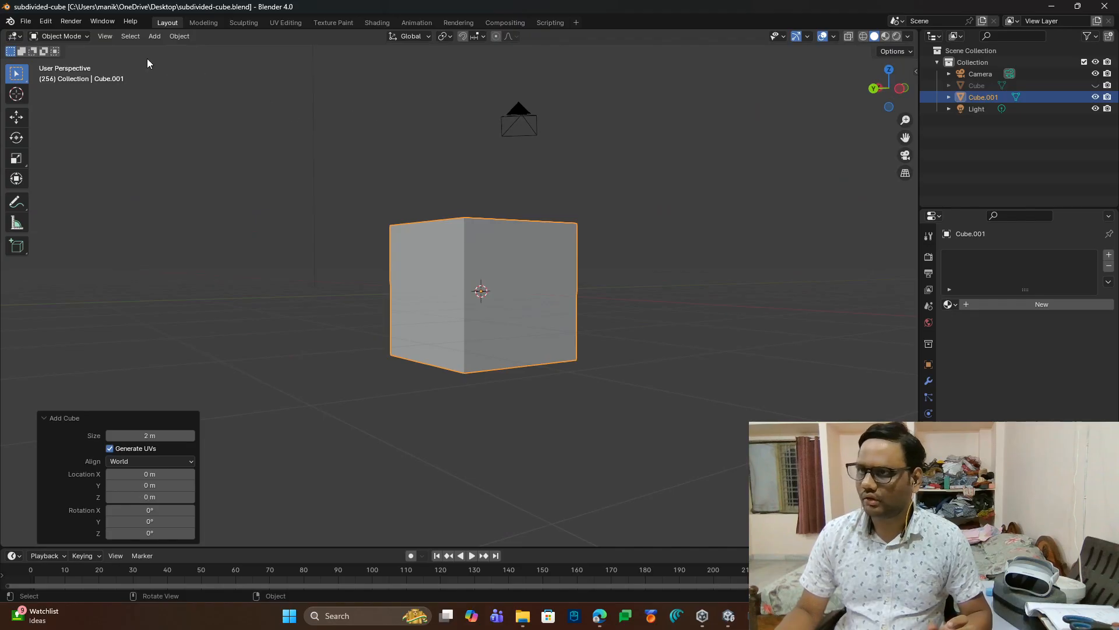
{"action": "left_click", "coordinate": [58, 37]}
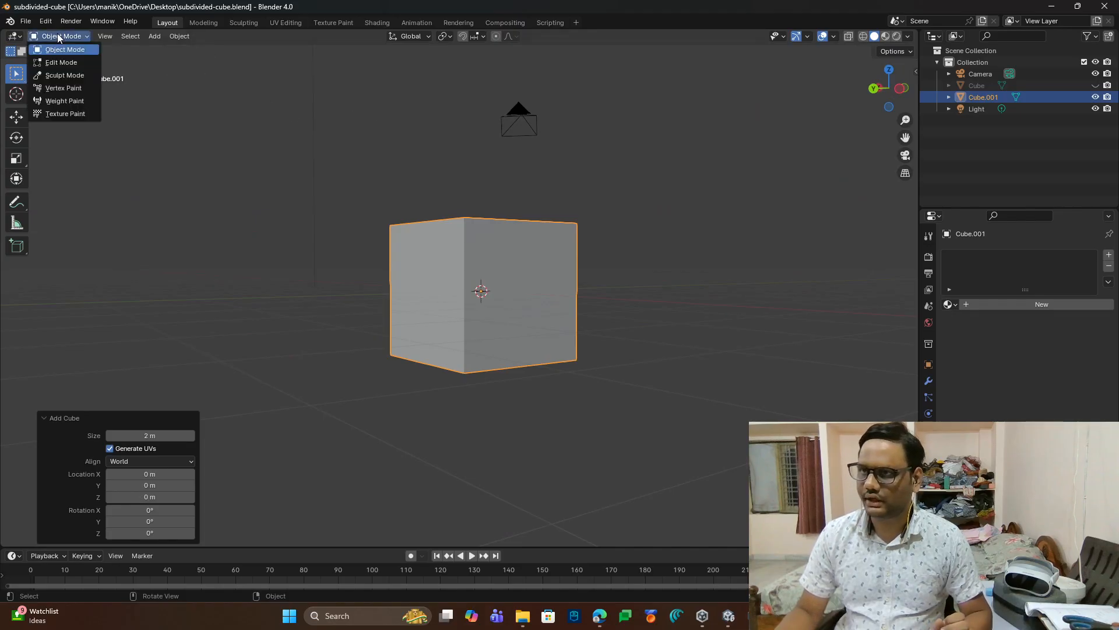
{"action": "left_click", "coordinate": [61, 62]}
{"action": "left_click", "coordinate": [284, 23]}
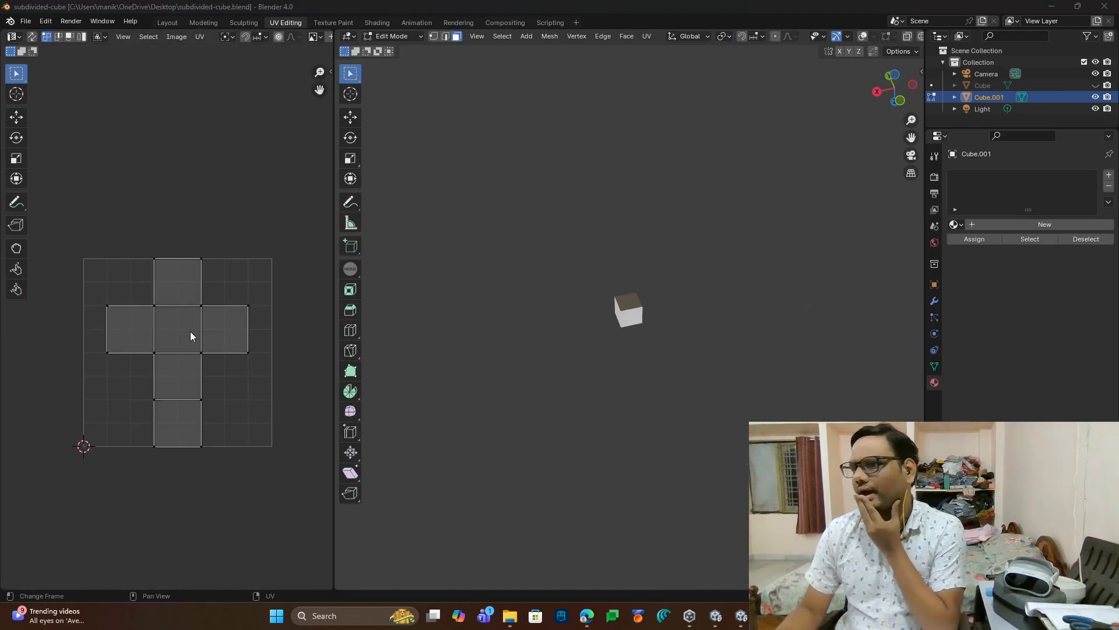
{"action": "scroll", "coordinate": [565, 309], "scroll_direction": "up", "scroll_amount": 7}
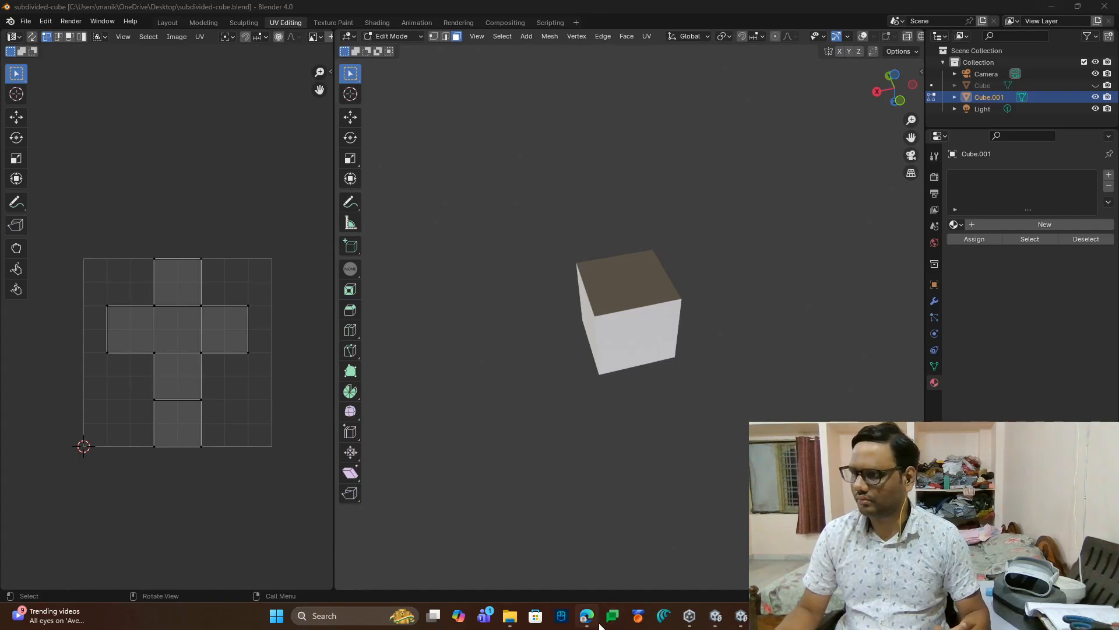
Step: Switch to the MenuCanvas file in Figma and examine the strip of waterfall cubemap images up close
{"action": "left_click", "coordinate": [587, 548]}
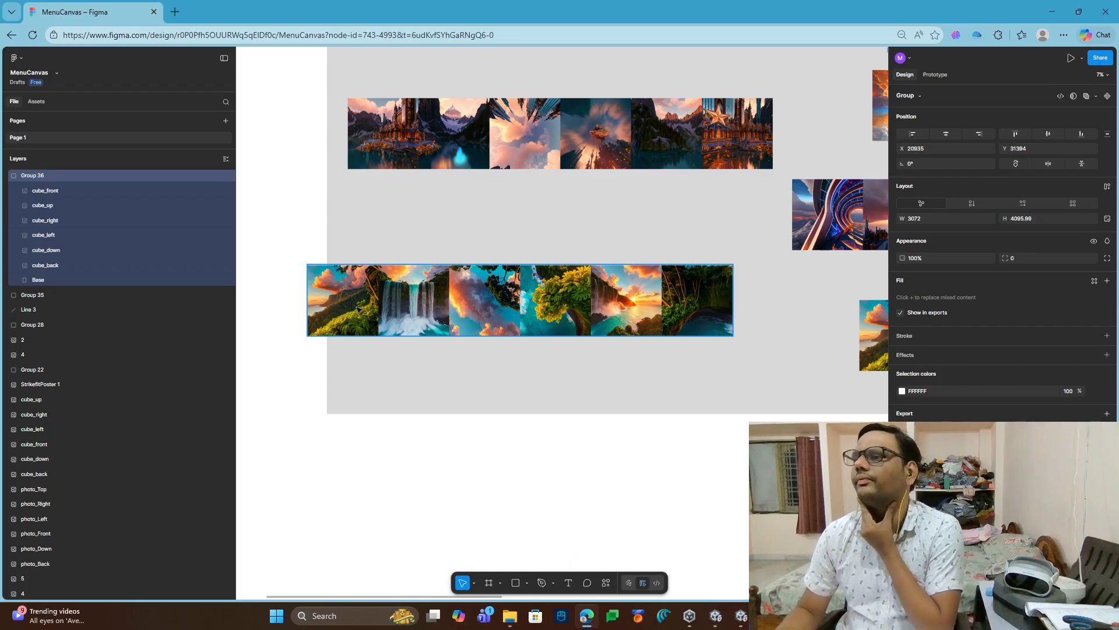
{"action": "scroll", "coordinate": [589, 225], "scroll_direction": "down", "scroll_amount": 1}
{"action": "scroll", "coordinate": [503, 294], "scroll_direction": "up", "scroll_amount": 4, "text": "ctrl"}
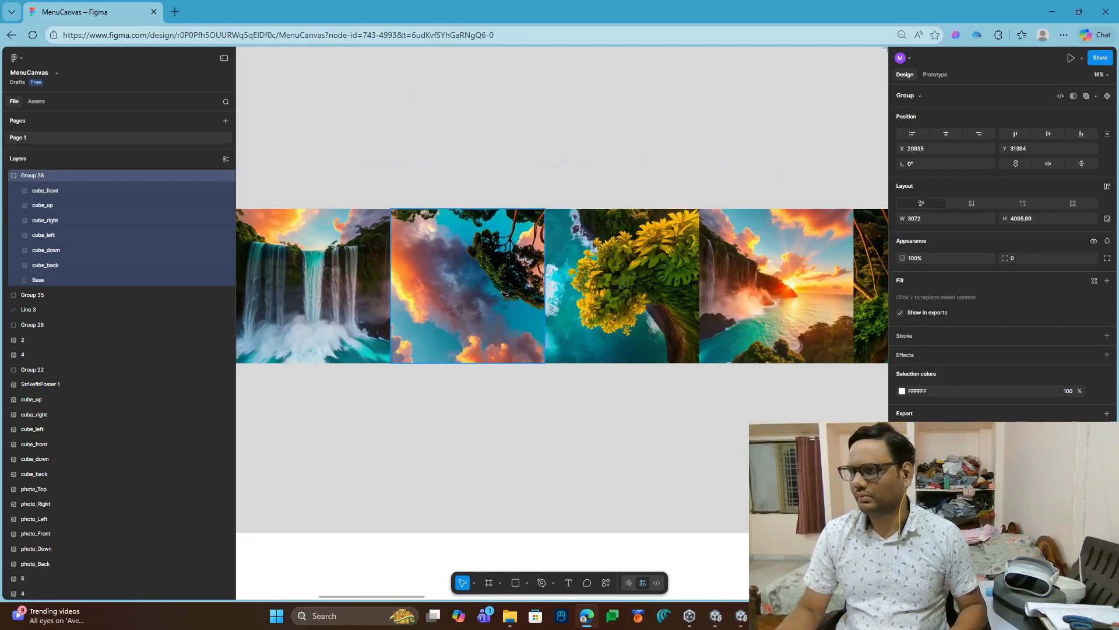
{"action": "scroll", "coordinate": [503, 294], "scroll_direction": "left", "scroll_amount": 2}
{"action": "scroll", "coordinate": [483, 295], "scroll_direction": "down", "scroll_amount": 3, "text": "ctrl"}
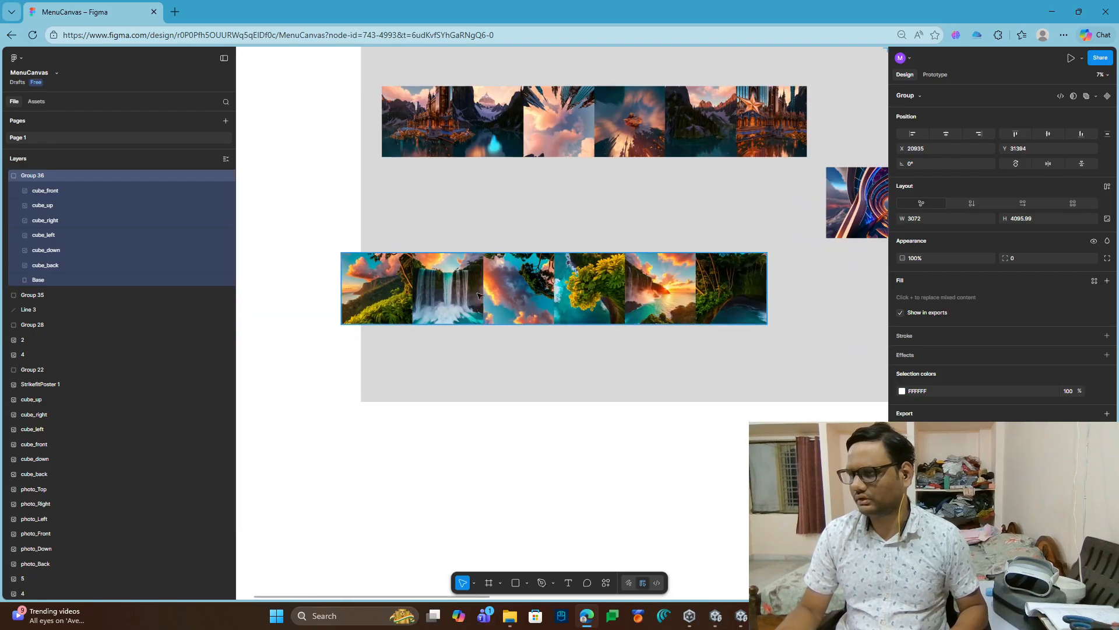
Step: Locate the numbered cross-shaped cube template in the MenuCanvas file, select its group and examine how faces 1 to 6 are laid out
{"action": "left_click", "coordinate": [1053, 12]}
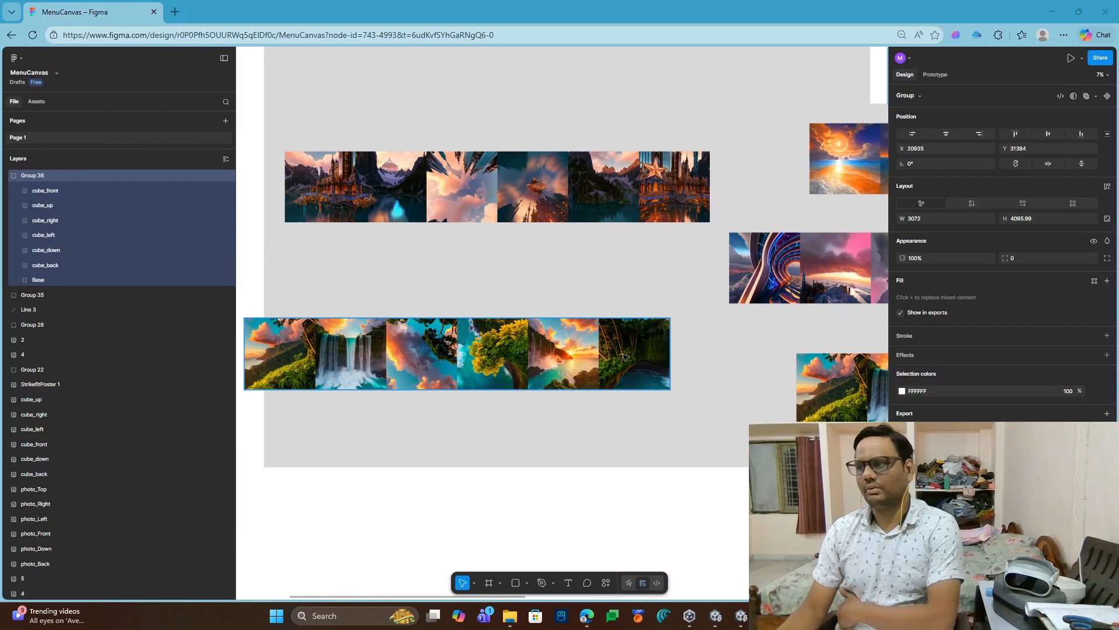
{"action": "middle_click_drag", "start_coordinate": [665, 290], "coordinate": [316, 484]}
{"action": "scroll", "coordinate": [621, 238], "scroll_direction": "up", "scroll_amount": 1}
{"action": "scroll", "coordinate": [621, 238], "scroll_direction": "up", "scroll_amount": 1}
{"action": "scroll", "coordinate": [586, 286], "scroll_direction": "up", "scroll_amount": 5, "text": "ctrl"}
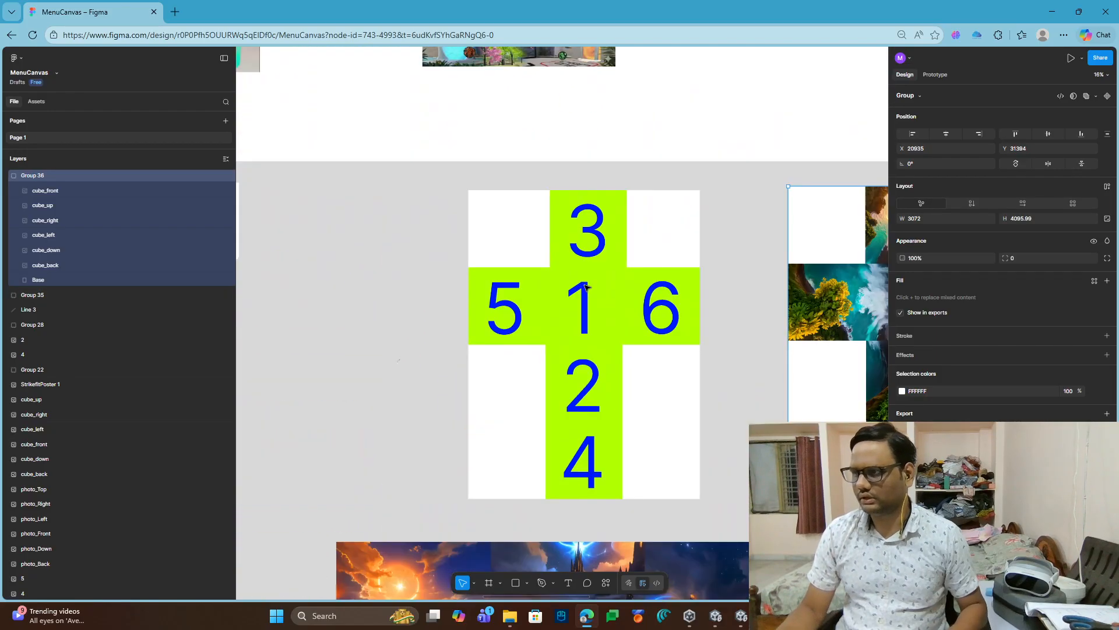
{"action": "scroll", "coordinate": [592, 332], "scroll_direction": "up", "scroll_amount": 4, "text": "ctrl"}
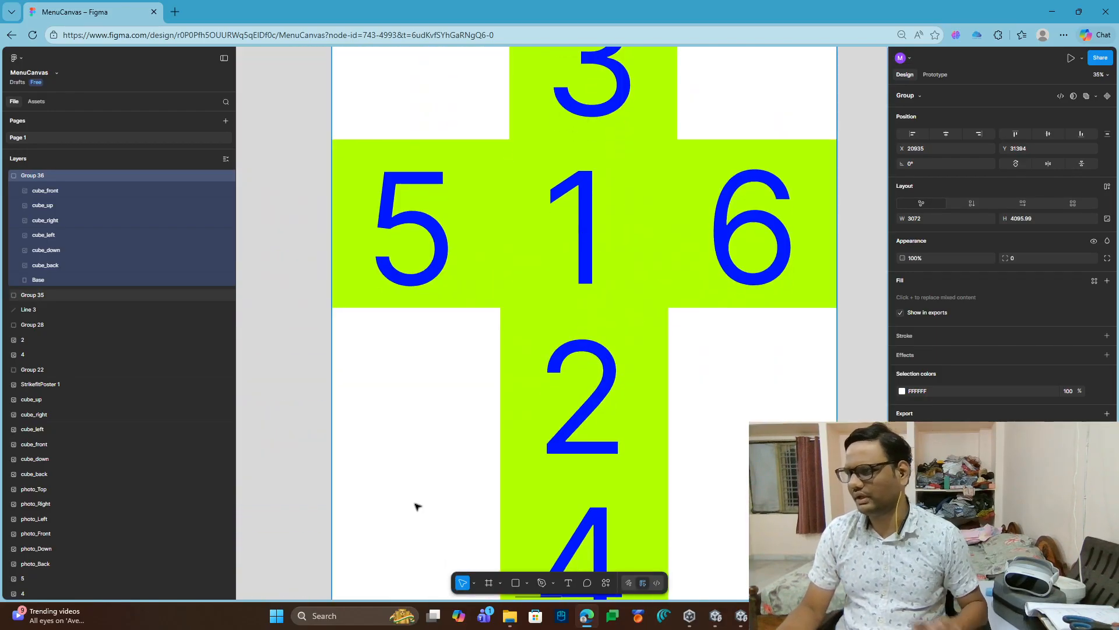
{"action": "middle_click_drag", "start_coordinate": [519, 446], "coordinate": [495, 357]}
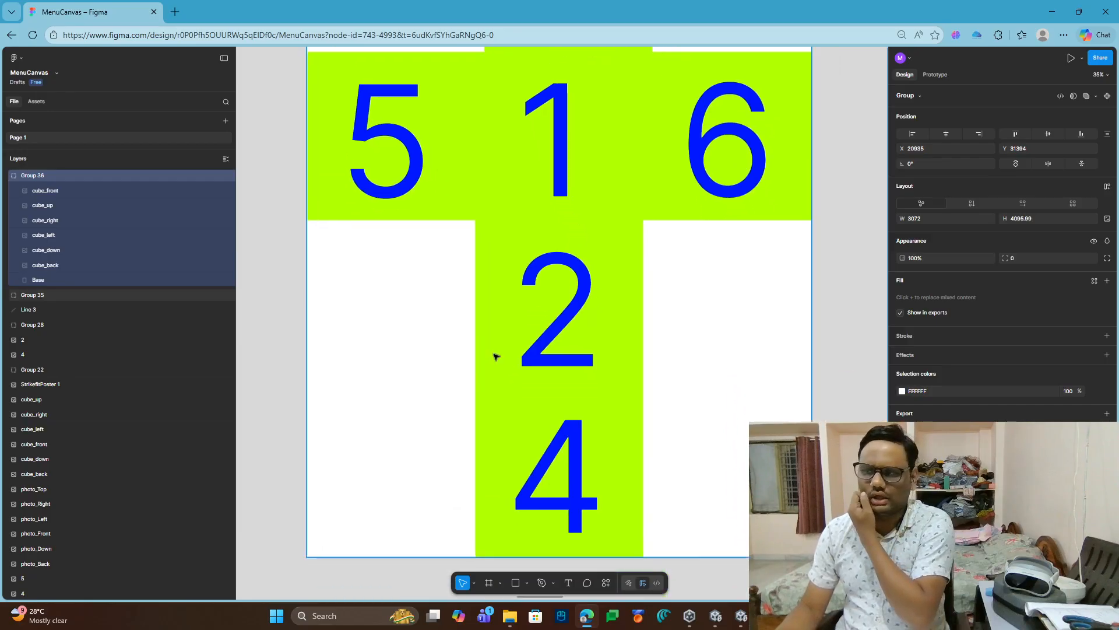
{"action": "left_click", "coordinate": [568, 470]}
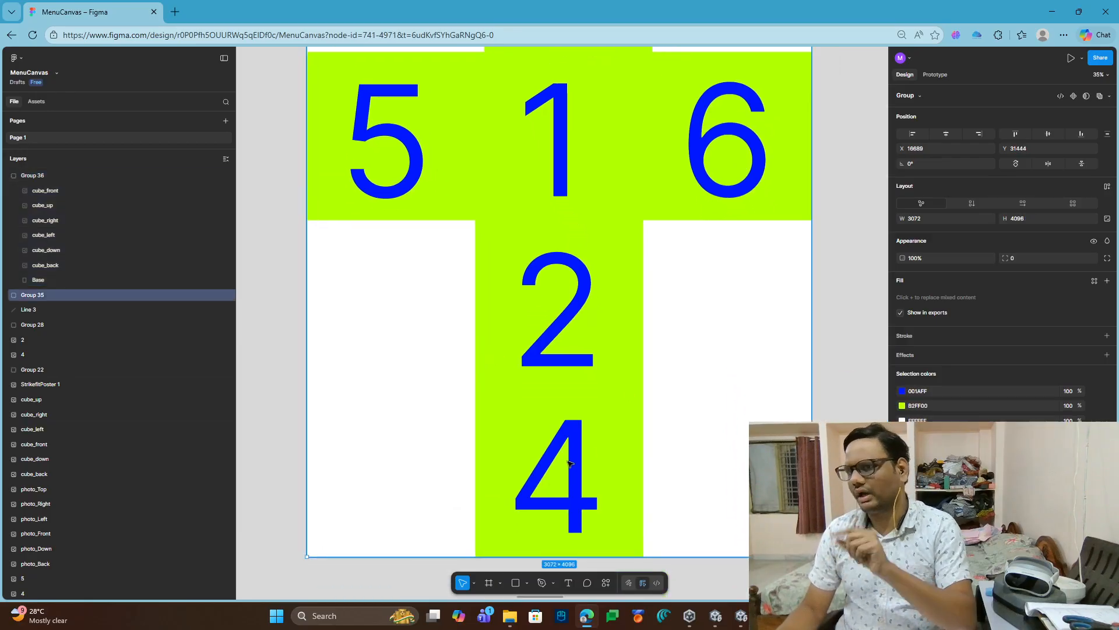
{"action": "scroll", "coordinate": [595, 407], "scroll_direction": "up", "scroll_amount": 2}
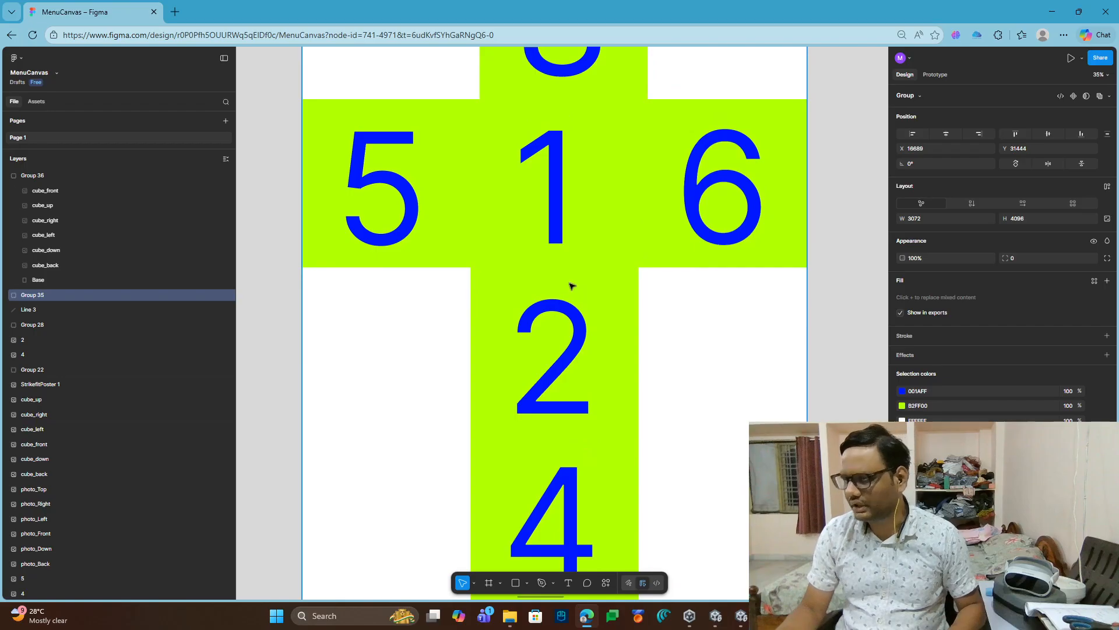
{"action": "scroll", "coordinate": [571, 286], "scroll_direction": "up", "scroll_amount": 2}
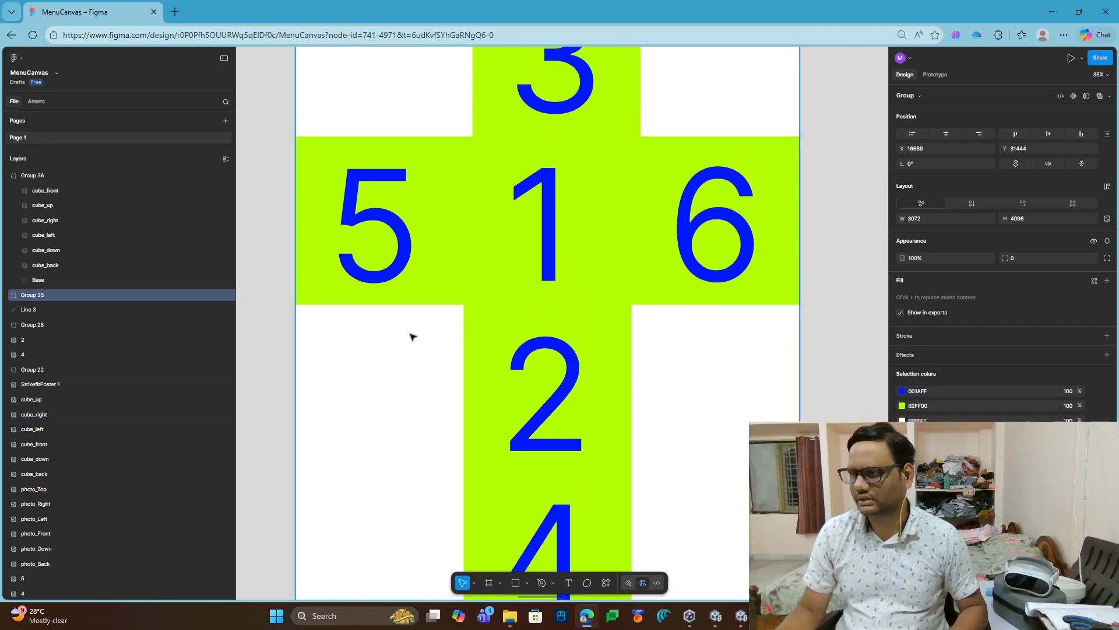
Step: Look over the waterfall cubemap strip, then return to the complete numbered cross template
{"action": "scroll", "coordinate": [413, 337], "scroll_direction": "down", "scroll_amount": 4, "text": "ctrl"}
{"action": "scroll", "coordinate": [463, 336], "scroll_direction": "down", "scroll_amount": 10}
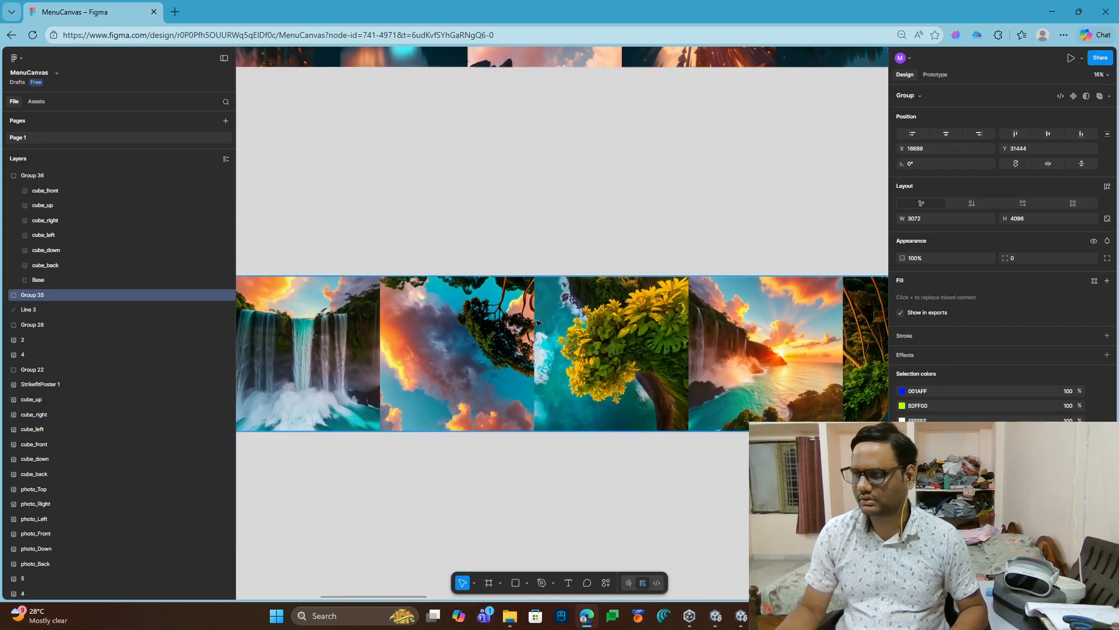
{"action": "middle_click_drag", "start_coordinate": [397, 370], "coordinate": [352, 408]}
{"action": "middle_click_drag", "start_coordinate": [781, 198], "coordinate": [397, 395]}
{"action": "middle_click_drag", "start_coordinate": [750, 221], "coordinate": [401, 395]}
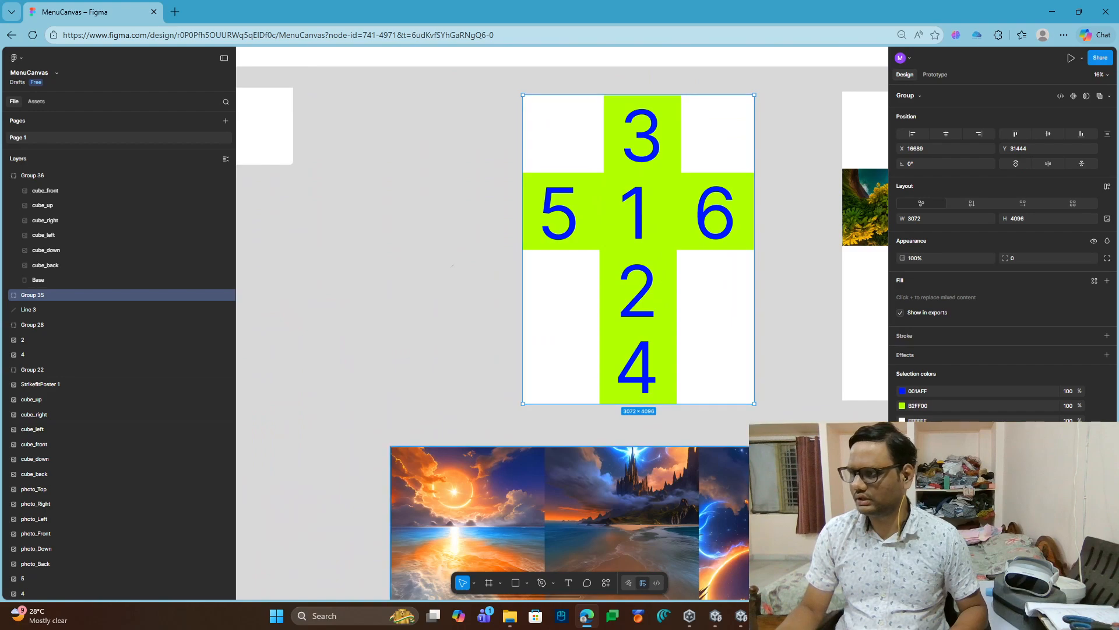
Step: Switch to Blender and resize its window to show the cube's UV layout side by side with the numbered Figma template
{"action": "left_click", "coordinate": [1053, 12]}
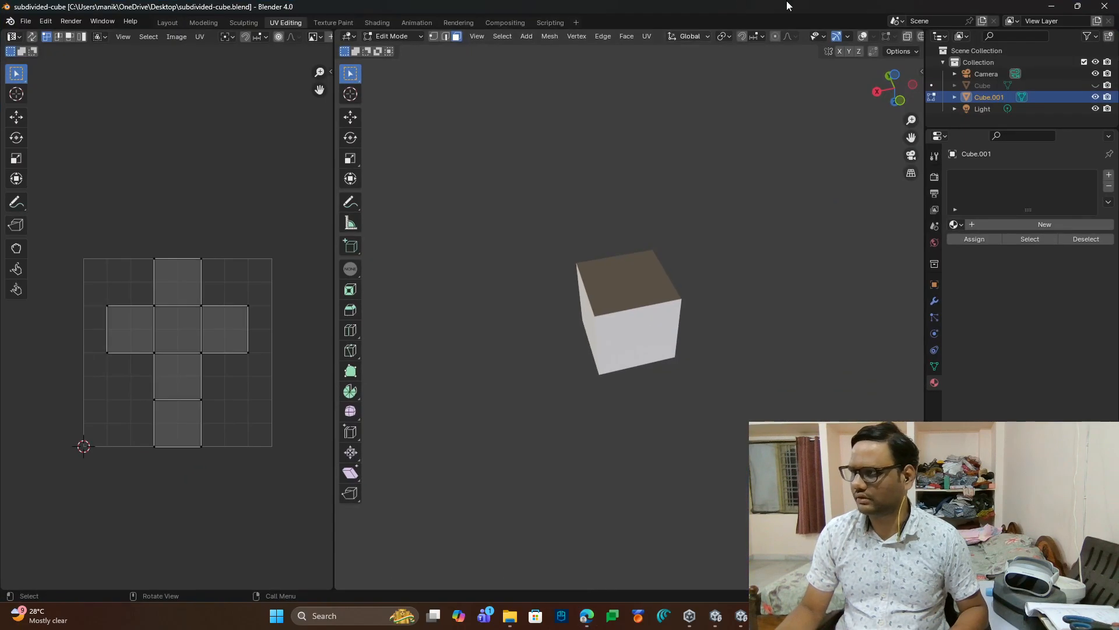
{"action": "left_click", "coordinate": [1077, 6]}
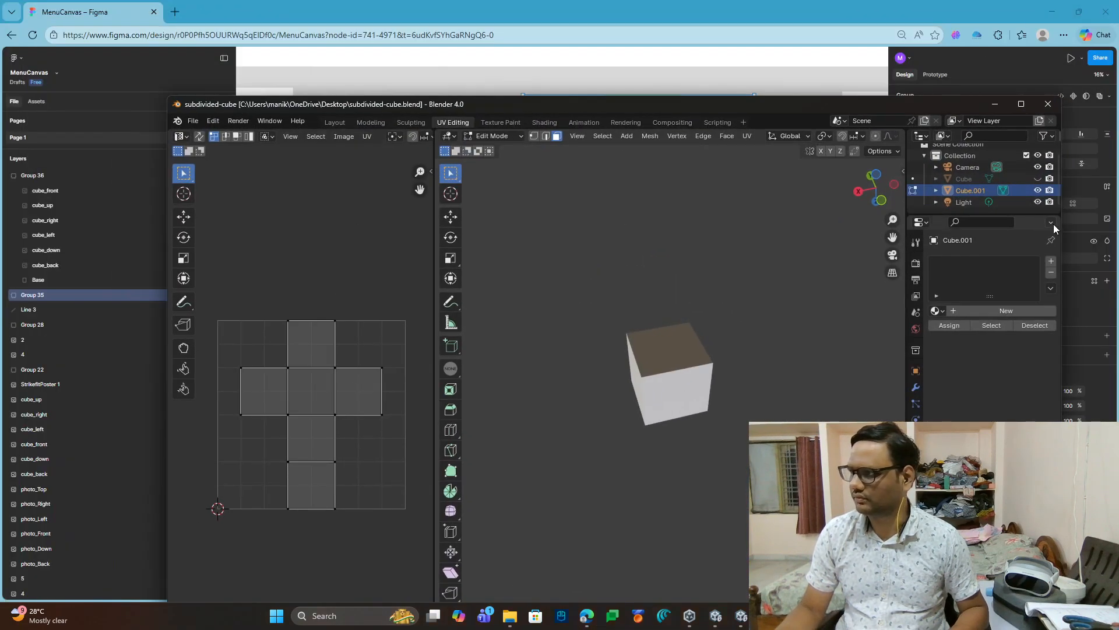
{"action": "left_click_drag", "start_coordinate": [1062, 229], "coordinate": [506, 285]}
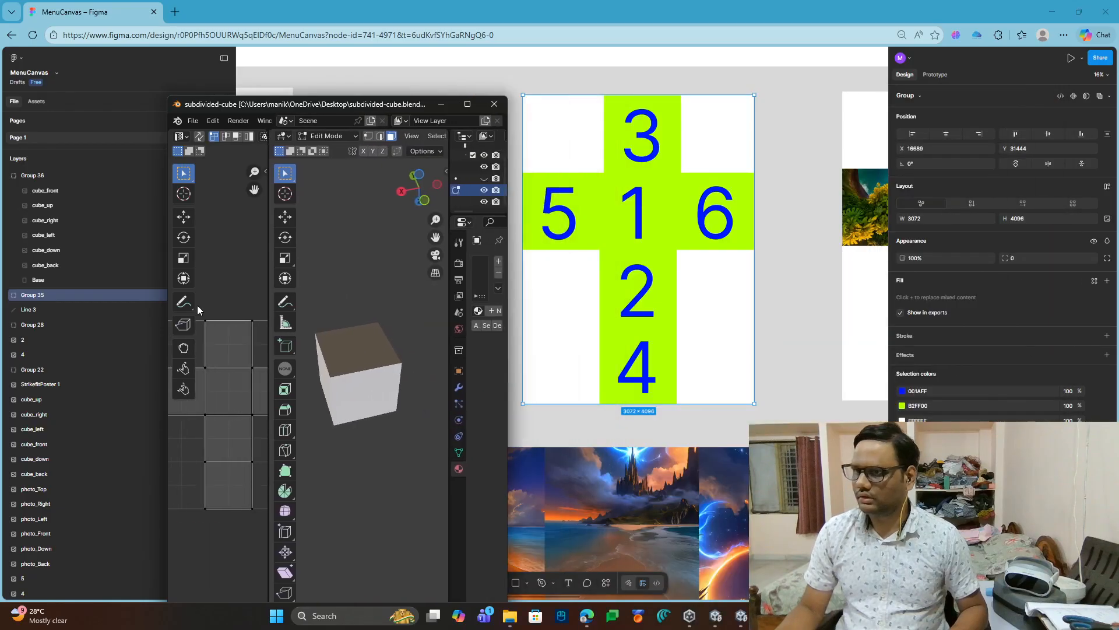
{"action": "left_click_drag", "start_coordinate": [165, 305], "coordinate": [0, 309]}
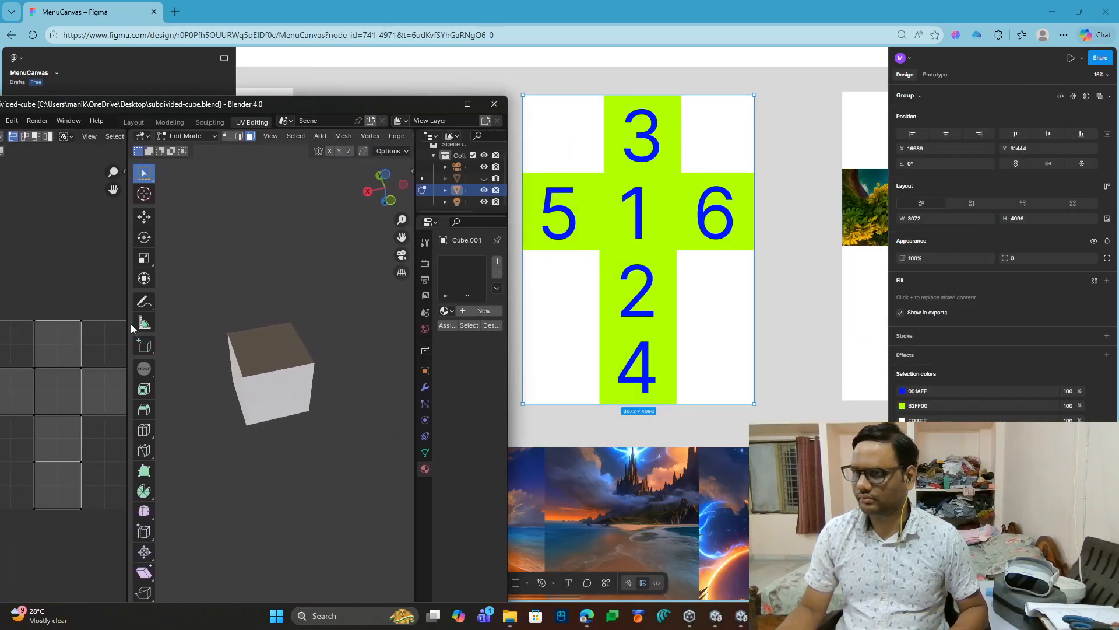
{"action": "left_click_drag", "start_coordinate": [126, 324], "coordinate": [341, 324]}
{"action": "left_click_drag", "start_coordinate": [369, 106], "coordinate": [323, 36]}
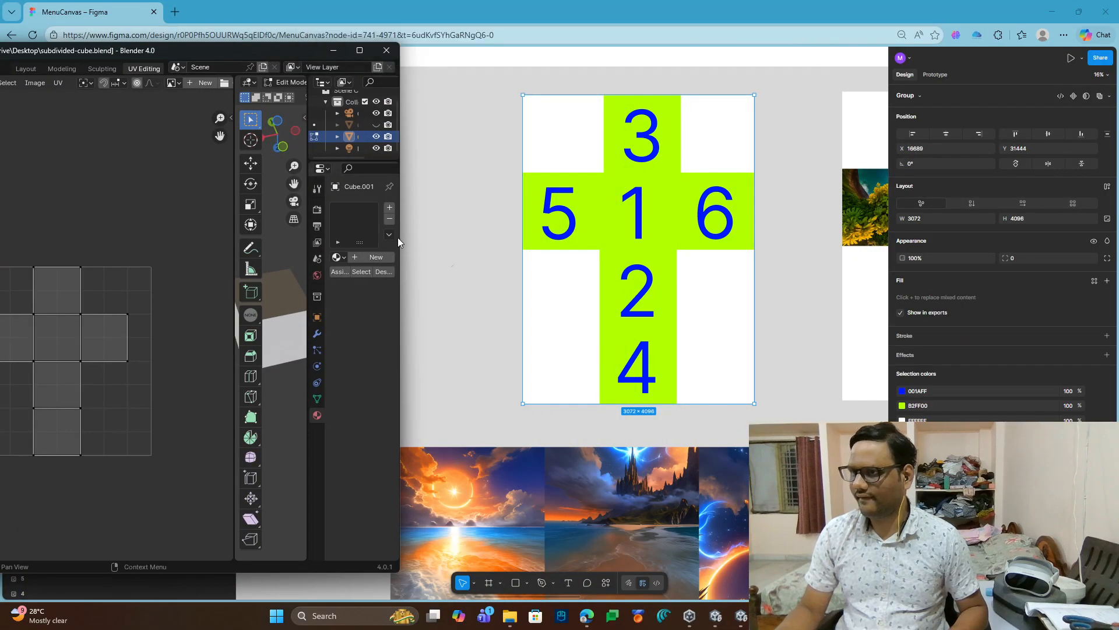
{"action": "left_click_drag", "start_coordinate": [454, 241], "coordinate": [492, 242]}
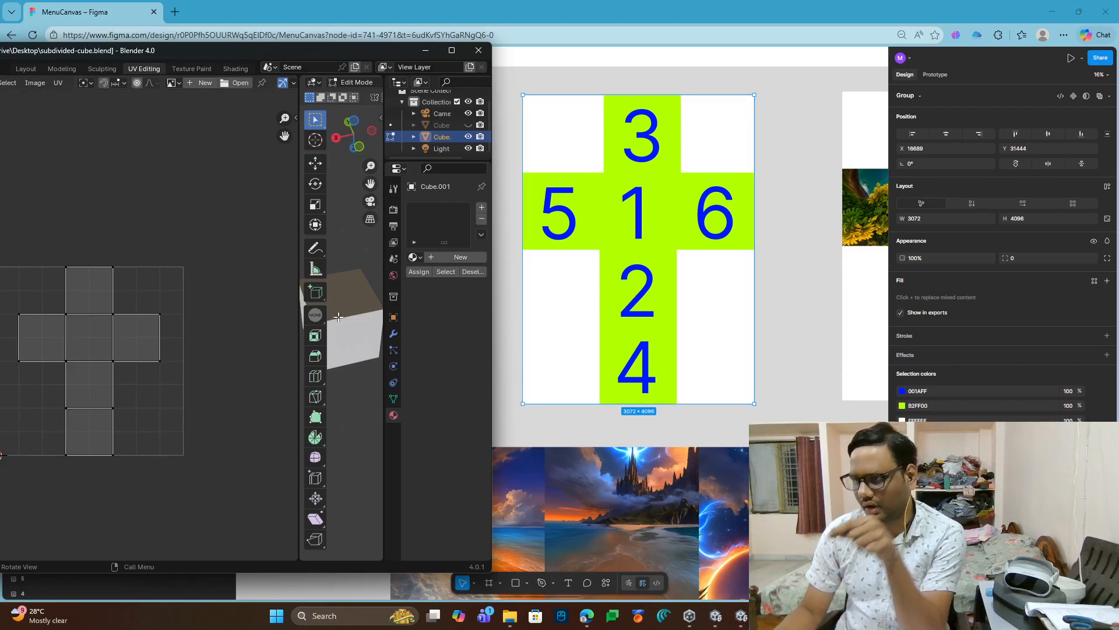
{"action": "left_click_drag", "start_coordinate": [299, 235], "coordinate": [287, 235]}
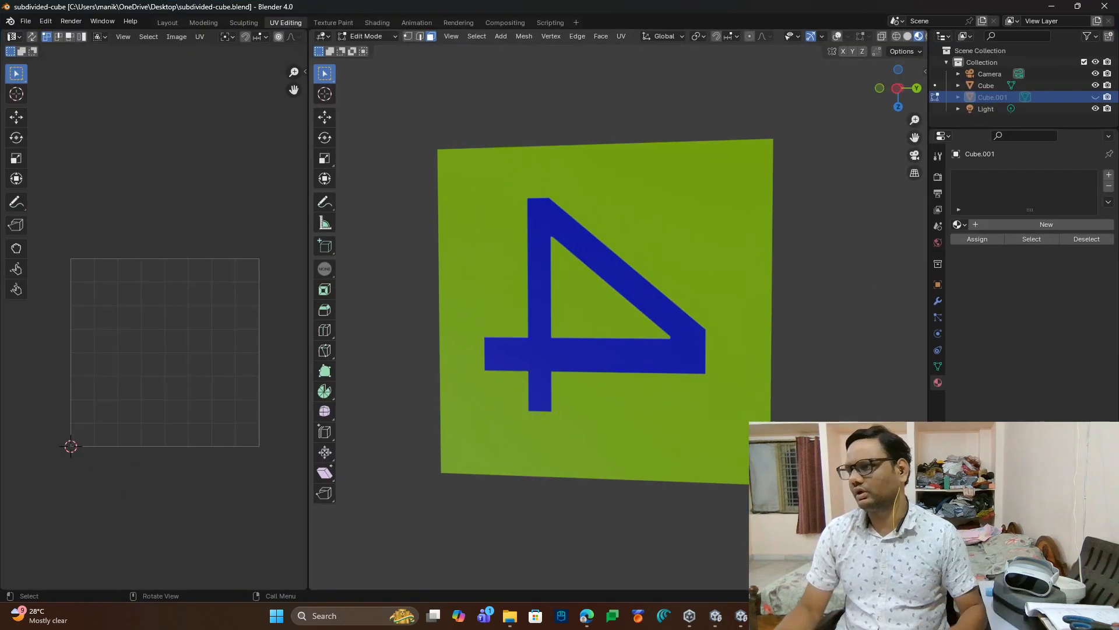
Step: Inspect the number-textured cube in Blender from inside and outside to check how the numbers map to its faces
{"action": "middle_click_drag", "start_coordinate": [630, 317], "coordinate": [582, 322]}
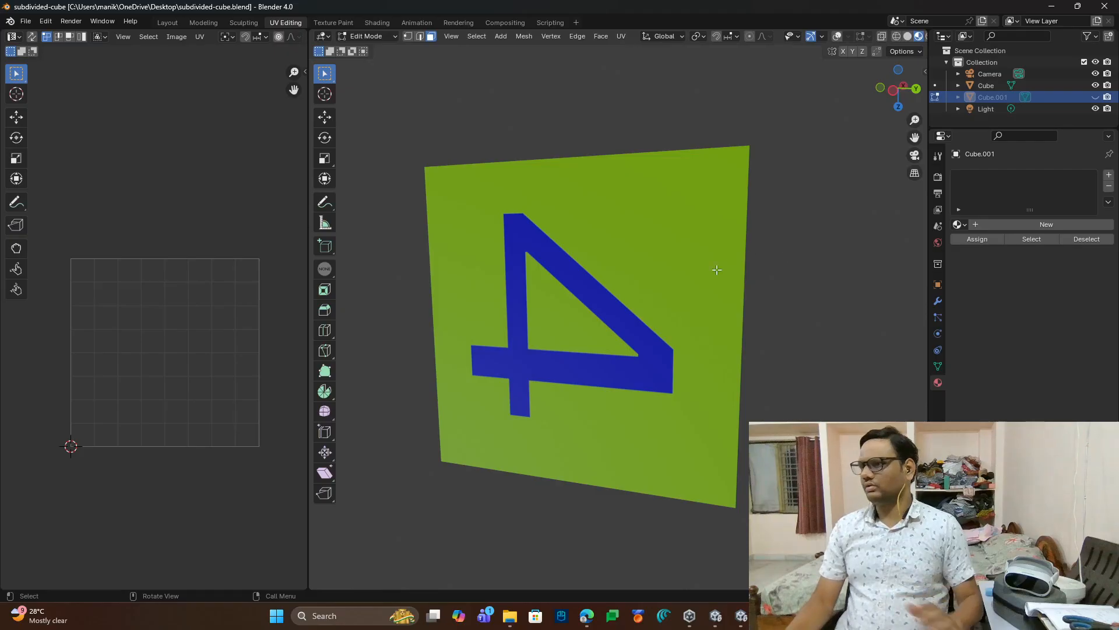
{"action": "middle_click_drag", "start_coordinate": [678, 255], "coordinate": [696, 379]}
{"action": "scroll", "coordinate": [695, 383], "scroll_direction": "up", "scroll_amount": 5}
{"action": "scroll", "coordinate": [695, 383], "scroll_direction": "up", "scroll_amount": 2}
{"action": "scroll", "coordinate": [692, 380], "scroll_direction": "down", "scroll_amount": 5}
{"action": "middle_click_drag", "start_coordinate": [733, 293], "coordinate": [769, 335]}
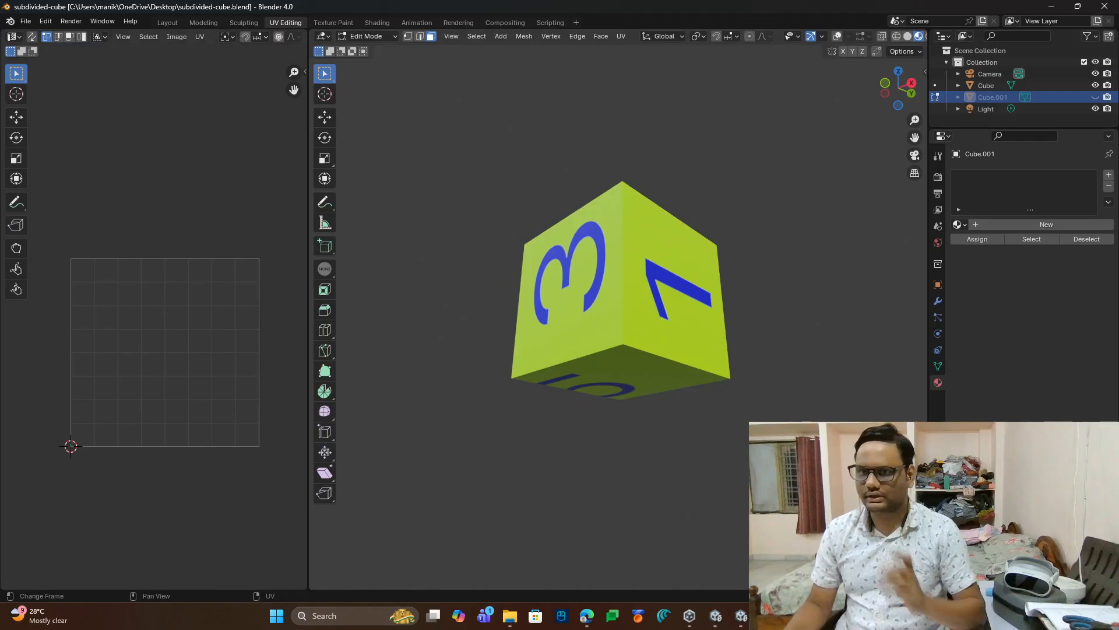
Step: Switch to the CheckAndDelete project in Unity, enlarge the Scene view and bring the view inside BaseCube
{"action": "key", "text": "alt+Tab"}
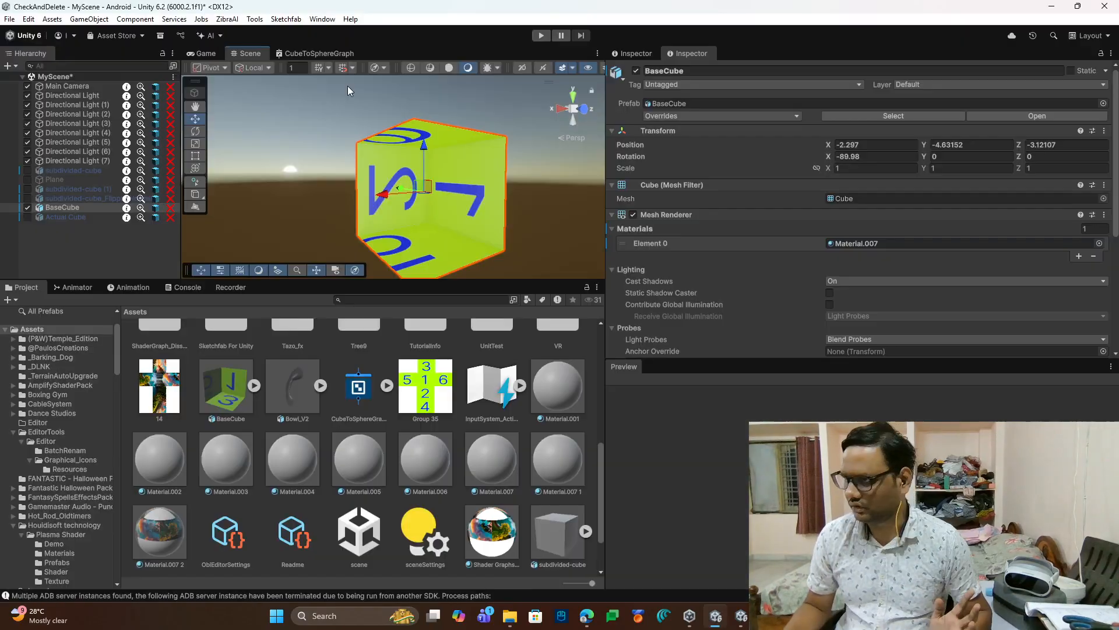
{"action": "left_click_drag", "start_coordinate": [460, 282], "coordinate": [484, 423]}
{"action": "middle_click_drag", "start_coordinate": [416, 258], "coordinate": [422, 295]}
{"action": "right_click_drag", "start_coordinate": [408, 280], "coordinate": [457, 296]}
{"action": "middle_click_drag", "start_coordinate": [458, 296], "coordinate": [573, 329]}
{"action": "scroll", "coordinate": [518, 314], "scroll_direction": "up", "scroll_amount": 12}
{"action": "scroll", "coordinate": [470, 303], "scroll_direction": "up", "scroll_amount": 2}
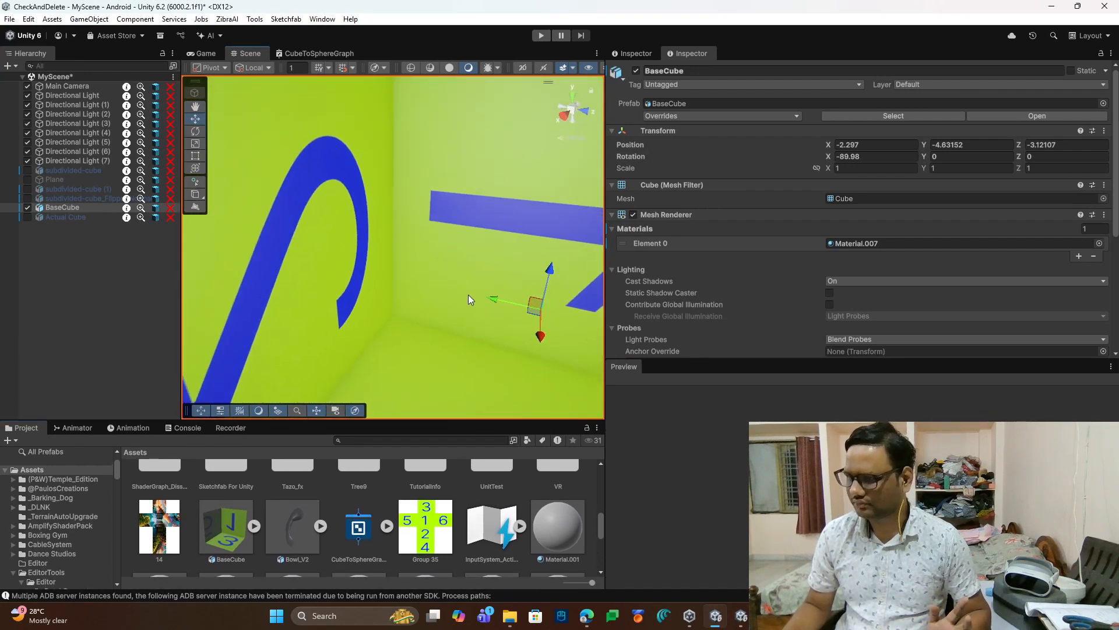
Step: Examine the numbers on the inner faces of BaseCube in the Scene view
{"action": "middle_click_drag", "start_coordinate": [469, 298], "coordinate": [389, 255]}
{"action": "middle_click_drag", "start_coordinate": [494, 328], "coordinate": [470, 274]}
{"action": "right_click_drag", "start_coordinate": [470, 274], "coordinate": [283, 184]}
{"action": "middle_click_drag", "start_coordinate": [307, 195], "coordinate": [274, 189]}
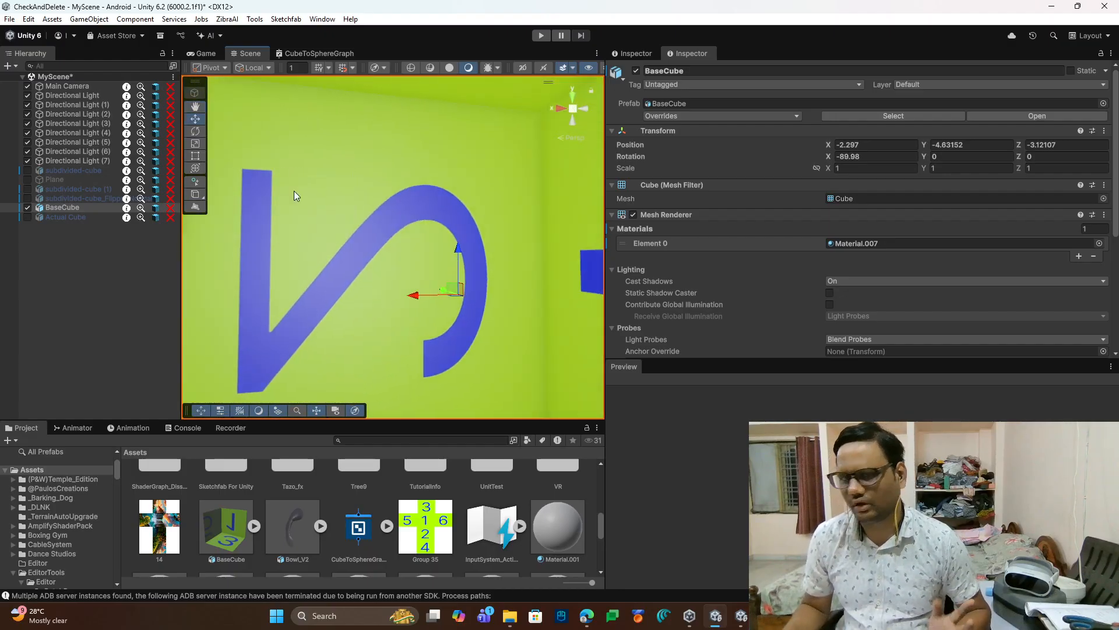
{"action": "middle_click_drag", "start_coordinate": [341, 247], "coordinate": [324, 245]}
{"action": "right_click_drag", "start_coordinate": [324, 245], "coordinate": [577, 202]}
{"action": "middle_click_drag", "start_coordinate": [577, 202], "coordinate": [470, 206]}
{"action": "scroll", "coordinate": [337, 207], "scroll_direction": "down", "scroll_amount": 3}
{"action": "scroll", "coordinate": [337, 208], "scroll_direction": "down", "scroll_amount": 5}
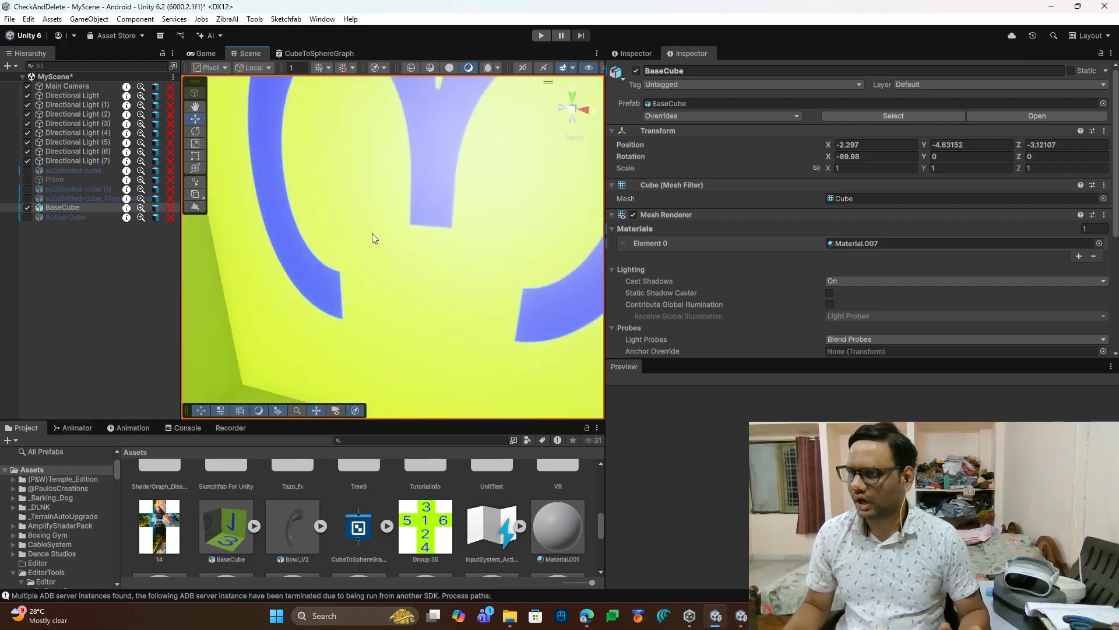
{"action": "middle_click_drag", "start_coordinate": [407, 252], "coordinate": [436, 200]}
{"action": "right_click_drag", "start_coordinate": [437, 200], "coordinate": [330, 184]}
Step: Switch to Figma, restore its window to a smaller size and place it beside Unity's Scene view with the numbered template showing
{"action": "left_click", "coordinate": [587, 616]}
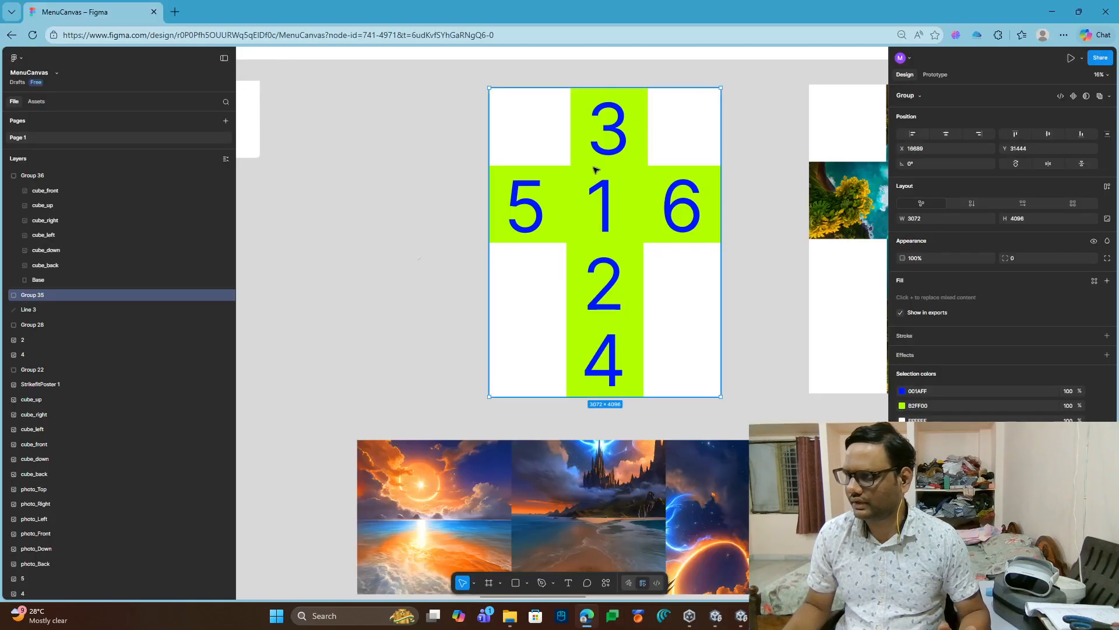
{"action": "left_click", "coordinate": [1078, 12]}
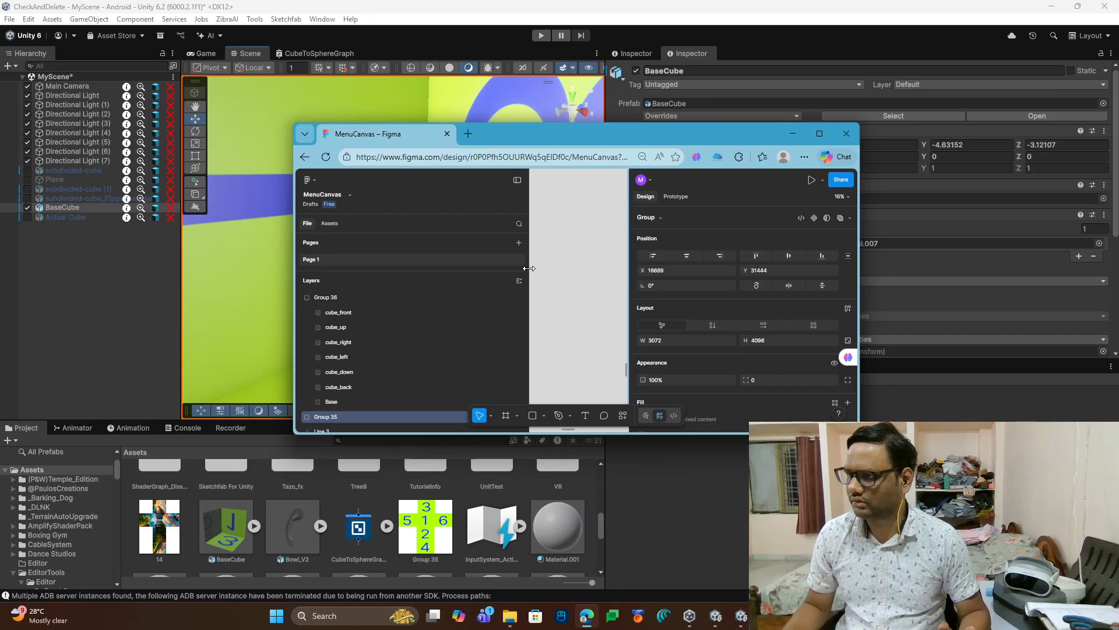
{"action": "left_click_drag", "start_coordinate": [528, 268], "coordinate": [373, 271]}
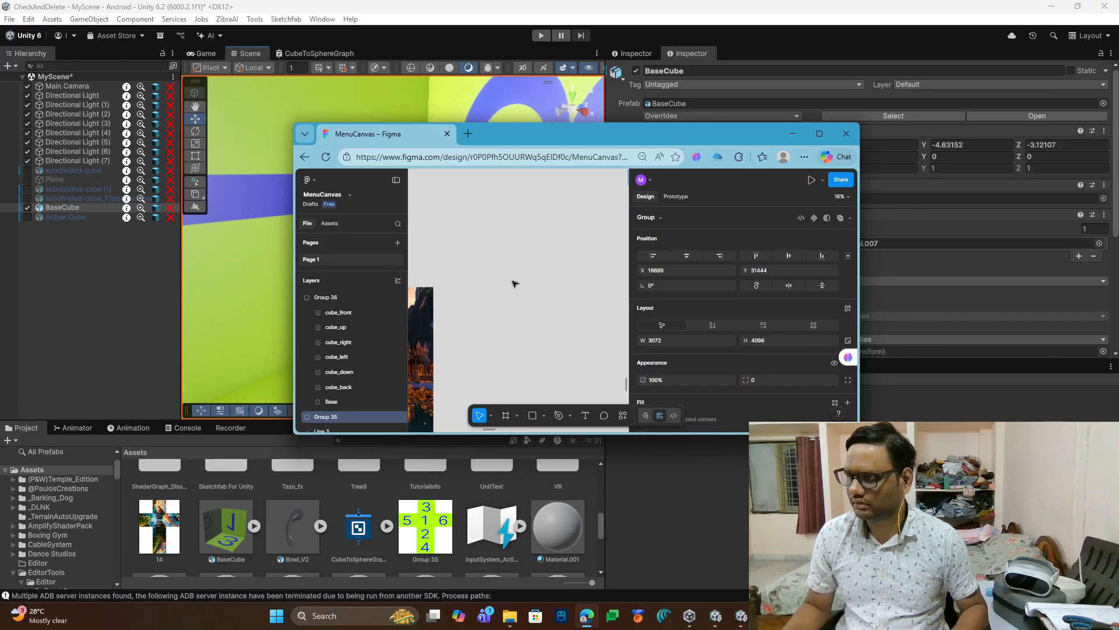
{"action": "scroll", "coordinate": [526, 283], "scroll_direction": "down", "scroll_amount": 3, "text": "ctrl"}
{"action": "middle_click_drag", "start_coordinate": [567, 263], "coordinate": [509, 284]}
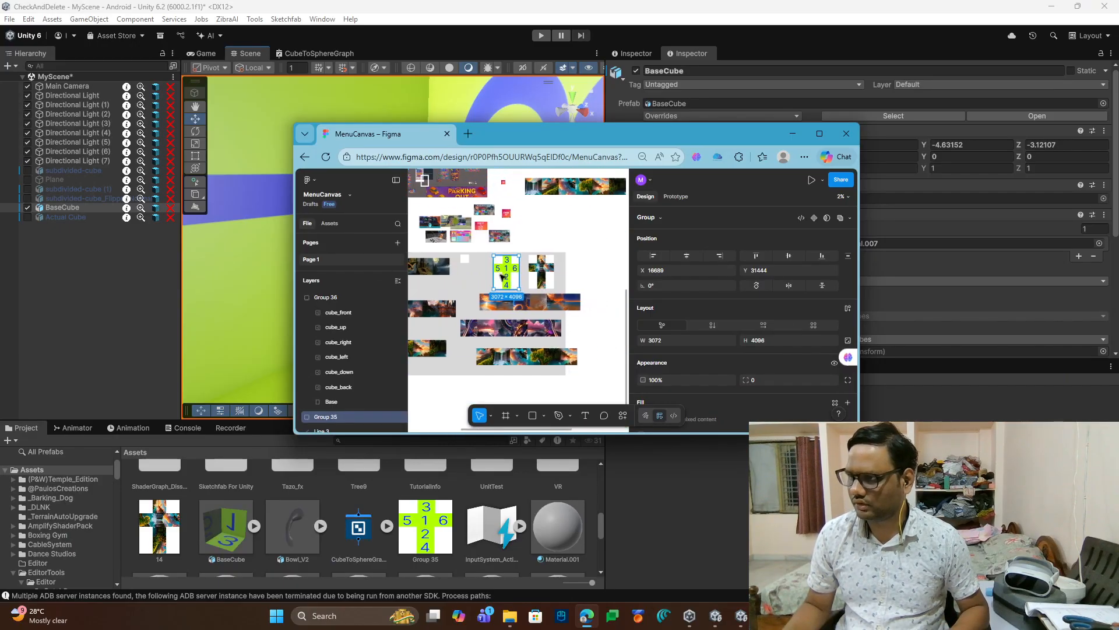
{"action": "scroll", "coordinate": [510, 284], "scroll_direction": "up", "scroll_amount": 2, "text": "ctrl"}
{"action": "scroll", "coordinate": [509, 284], "scroll_direction": "up", "scroll_amount": 1}
{"action": "left_click_drag", "start_coordinate": [671, 139], "coordinate": [959, 130]}
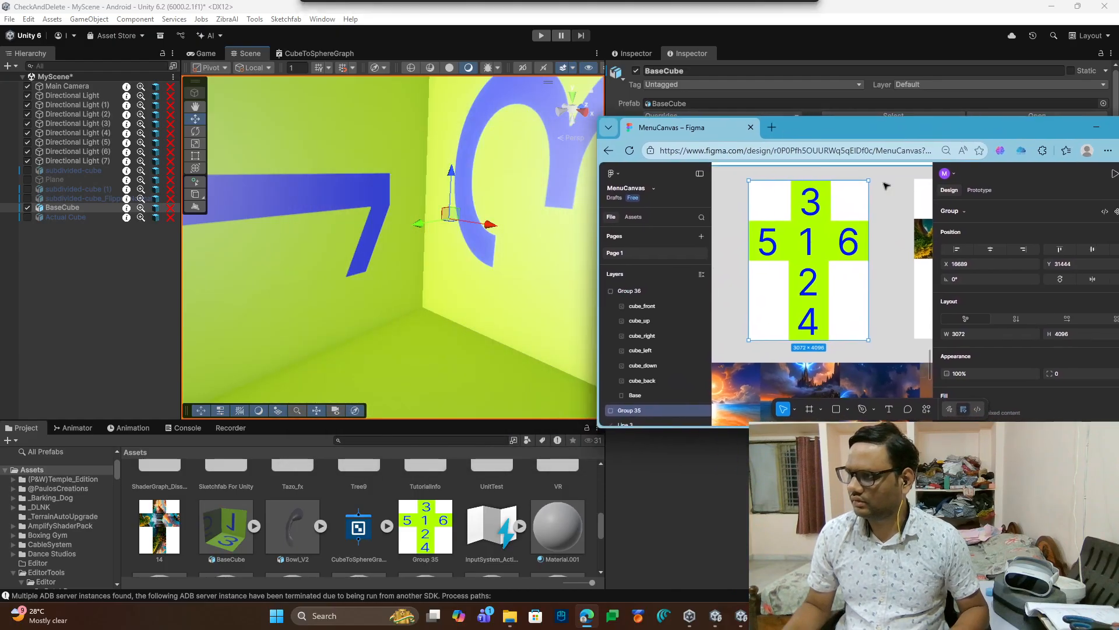
{"action": "scroll", "coordinate": [308, 235], "scroll_direction": "down", "scroll_amount": 1}
{"action": "left_click_drag", "start_coordinate": [781, 428], "coordinate": [781, 577]}
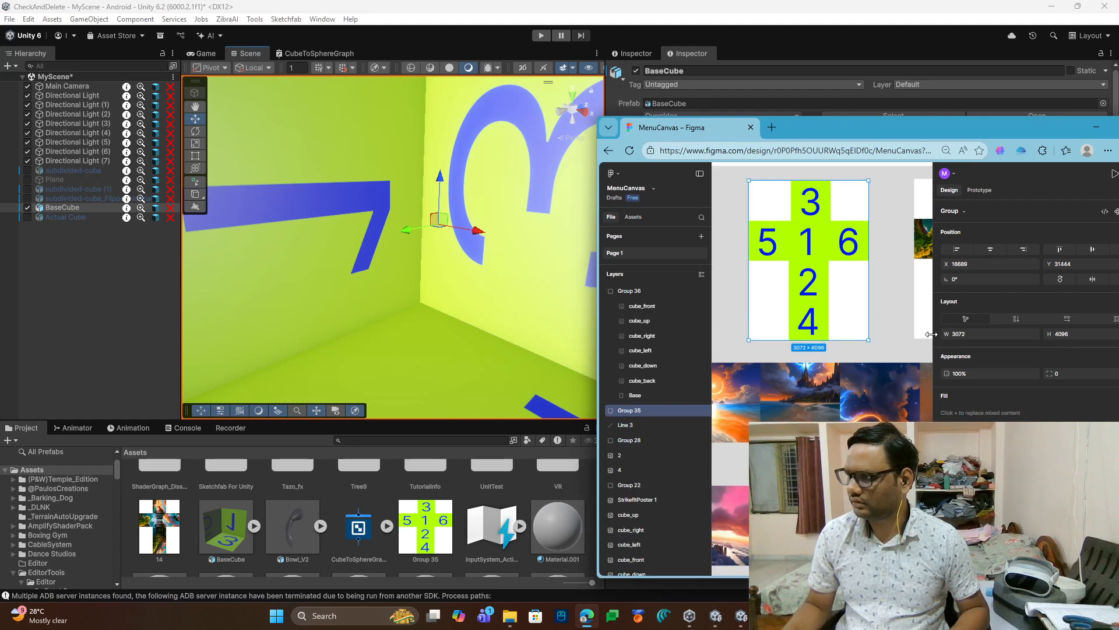
Step: Compare BaseCube's wall, floor and ceiling numbers in Unity with the enlarged numbered template in Figma
{"action": "scroll", "coordinate": [931, 390], "scroll_direction": "up", "scroll_amount": 5, "text": "ctrl"}
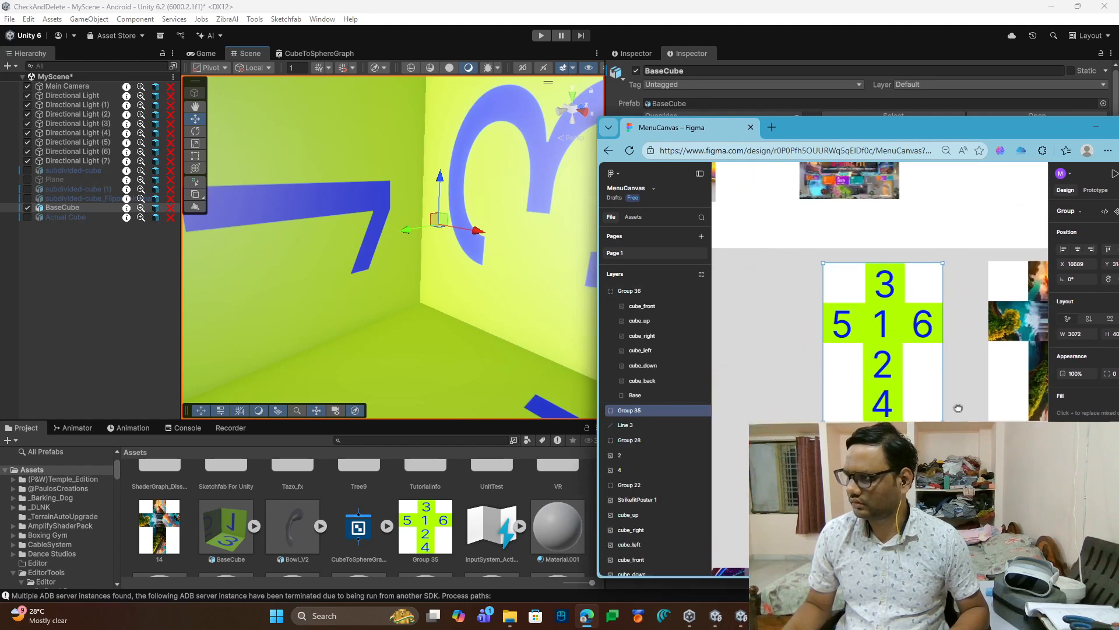
{"action": "key", "text": "shift+2"}
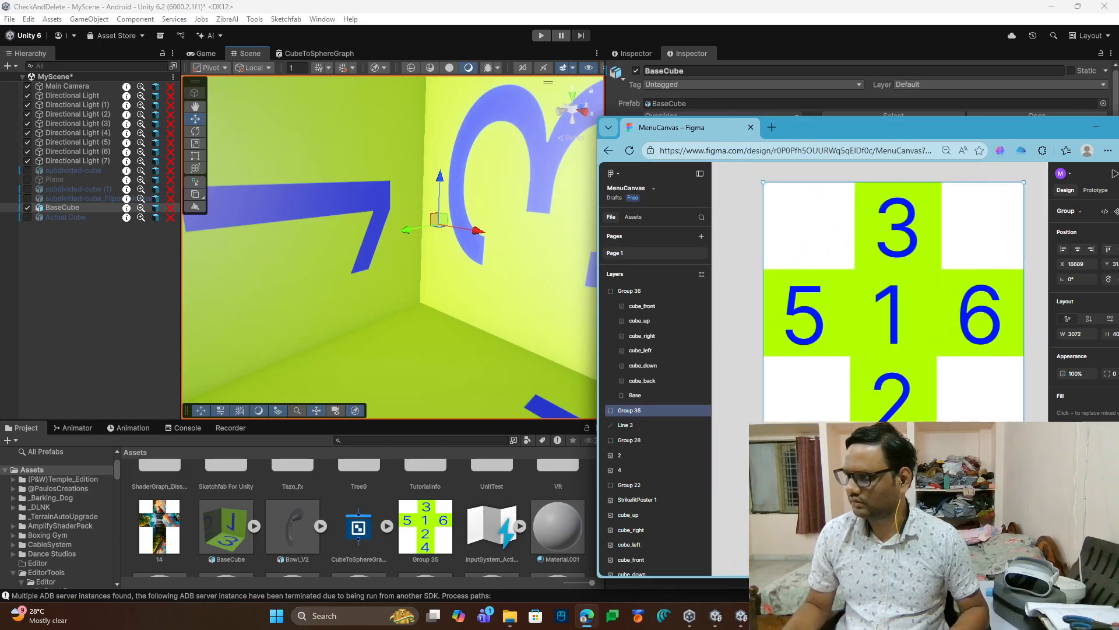
{"action": "scroll", "coordinate": [429, 232], "scroll_direction": "down", "scroll_amount": 5}
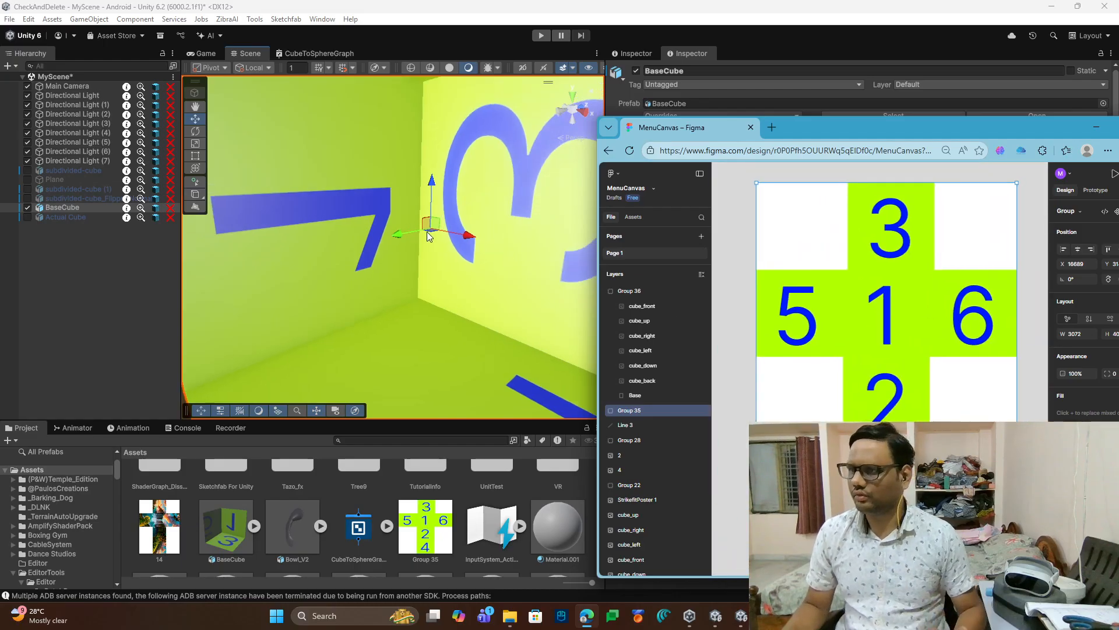
{"action": "left_click", "coordinate": [327, 223]}
{"action": "scroll", "coordinate": [355, 256], "scroll_direction": "up", "scroll_amount": 3}
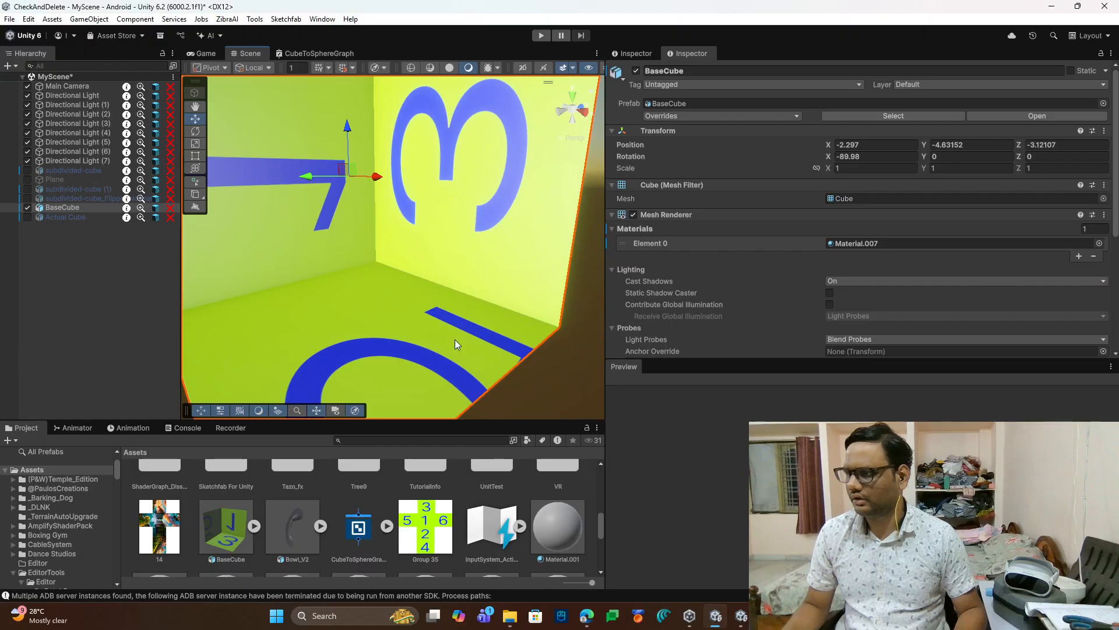
{"action": "left_click", "coordinate": [586, 616]}
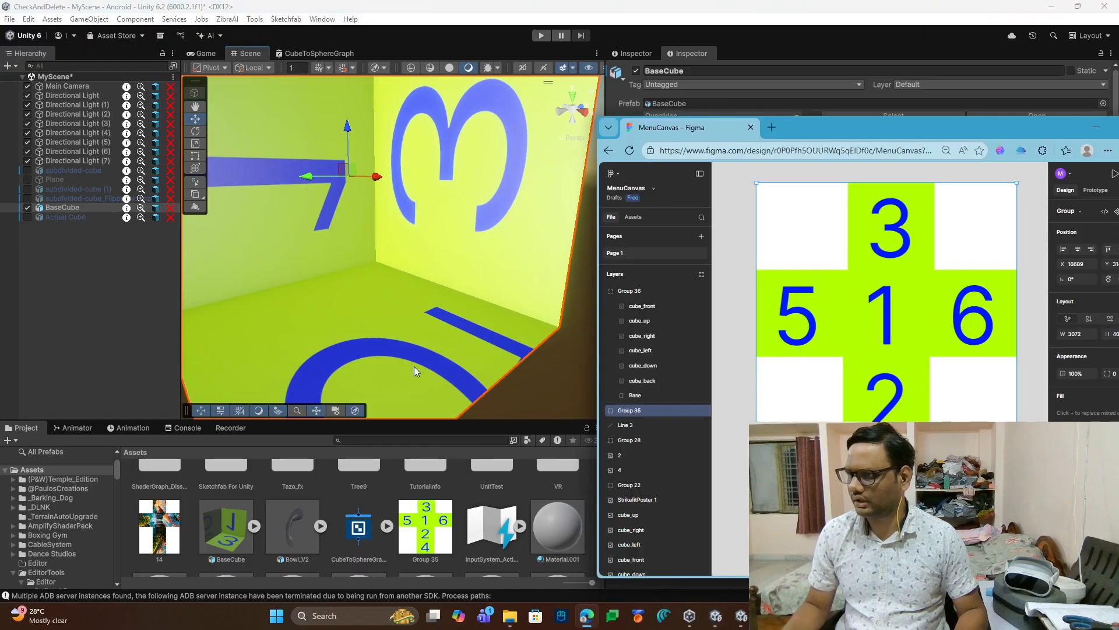
{"action": "right_click_drag", "start_coordinate": [415, 213], "coordinate": [403, 102]}
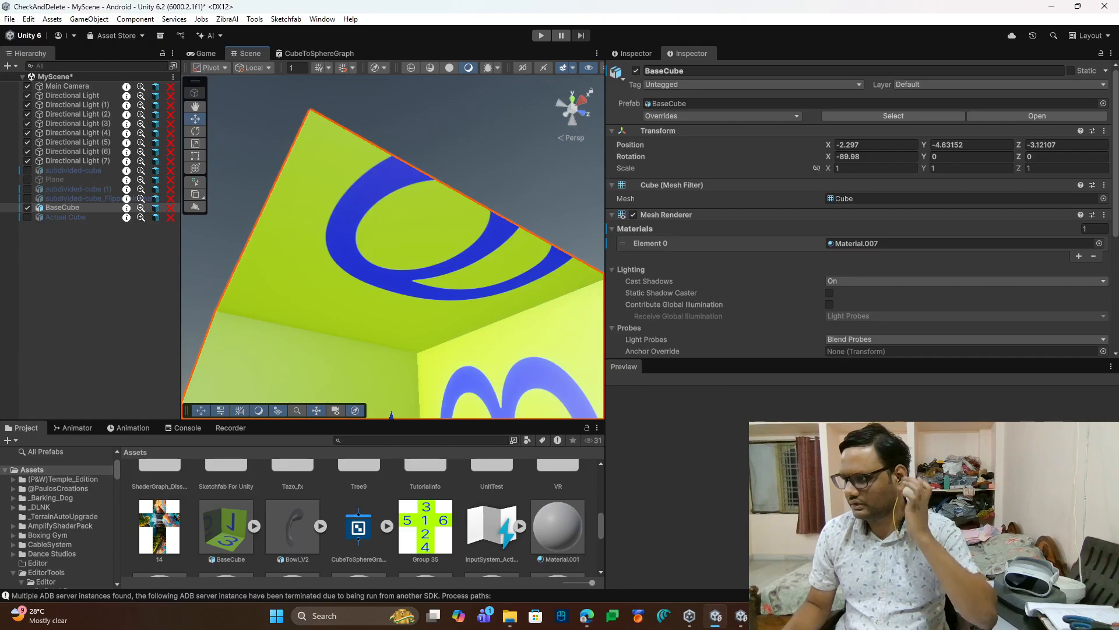
{"action": "left_click", "coordinate": [586, 615]}
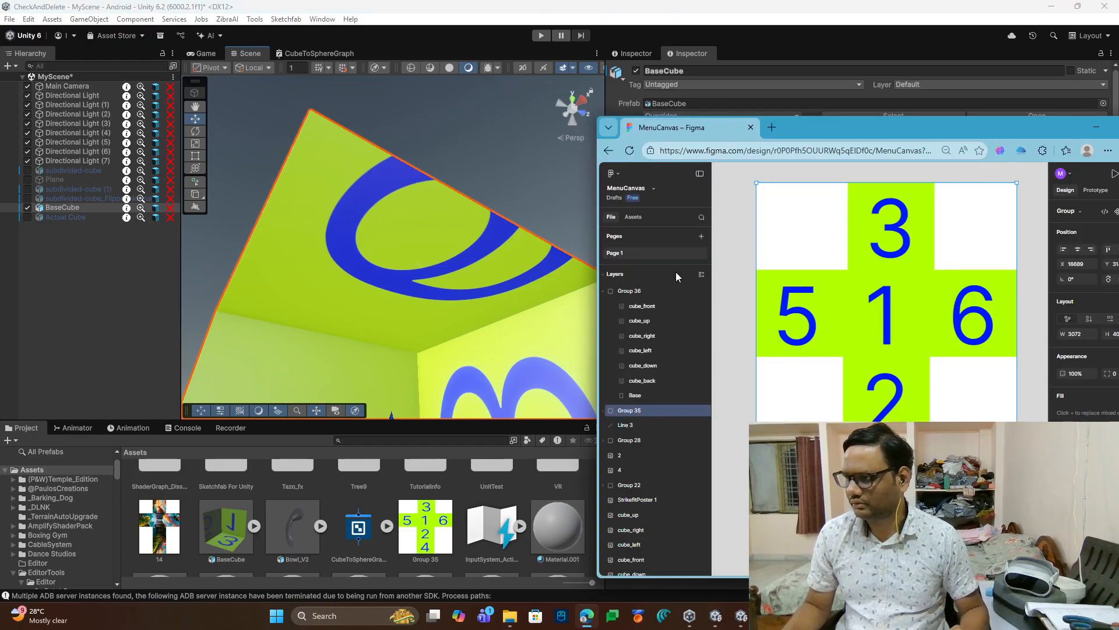
Step: Turn the Scene view inside BaseCube to examine the walls numbered 3 and 4
{"action": "right_click_drag", "start_coordinate": [425, 205], "coordinate": [562, 324]}
{"action": "middle_click_drag", "start_coordinate": [412, 277], "coordinate": [551, 278]}
{"action": "right_click_drag", "start_coordinate": [378, 262], "coordinate": [508, 259]}
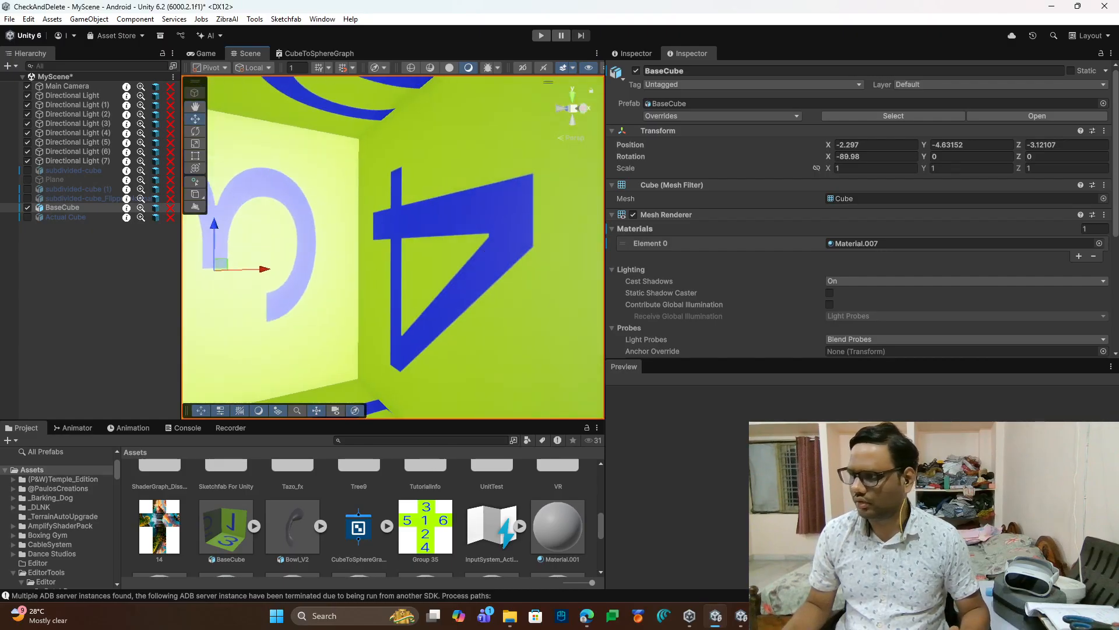
Step: Minimize the Figma window and return to the CheckAndDelete project in Unity
{"action": "key", "text": "alt+Tab"}
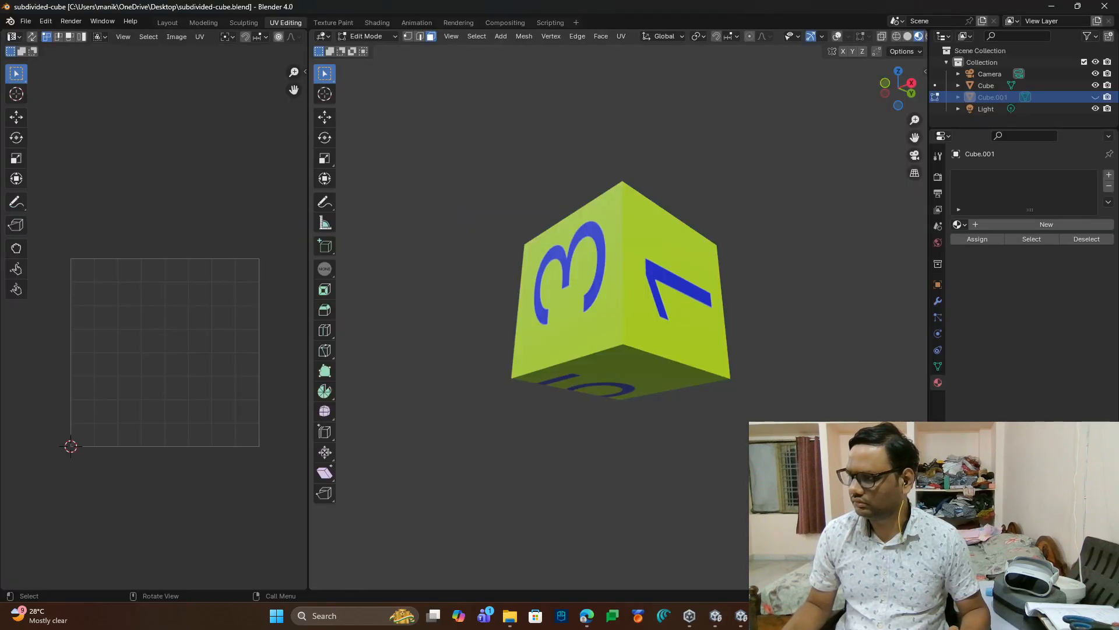
{"action": "key", "text": "alt+Tab"}
{"action": "left_click", "coordinate": [587, 615]}
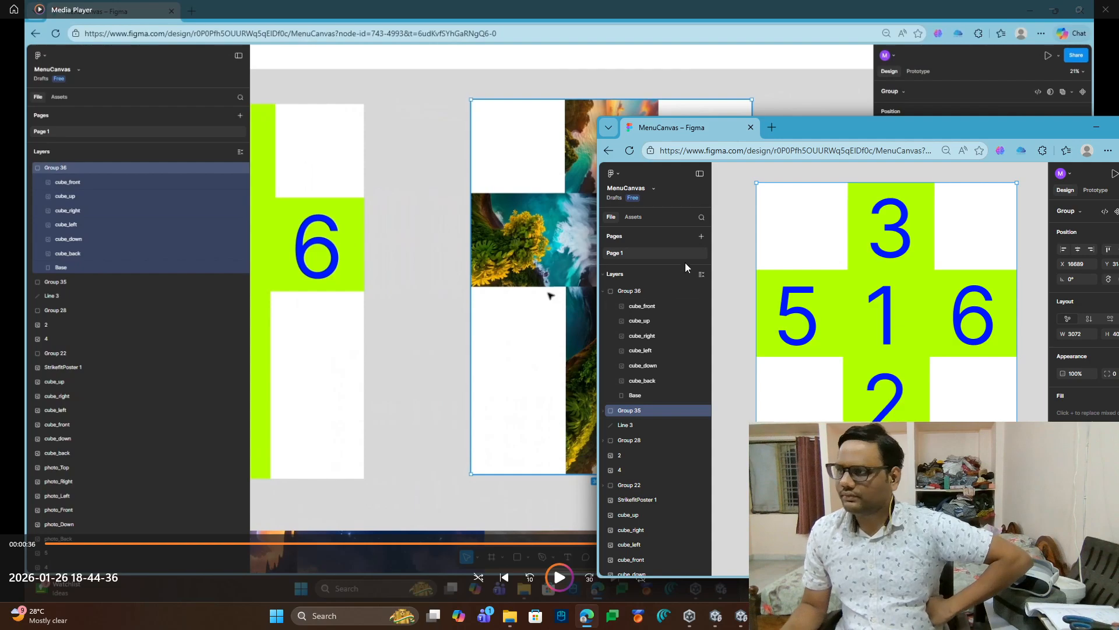
{"action": "left_click", "coordinate": [1096, 127]}
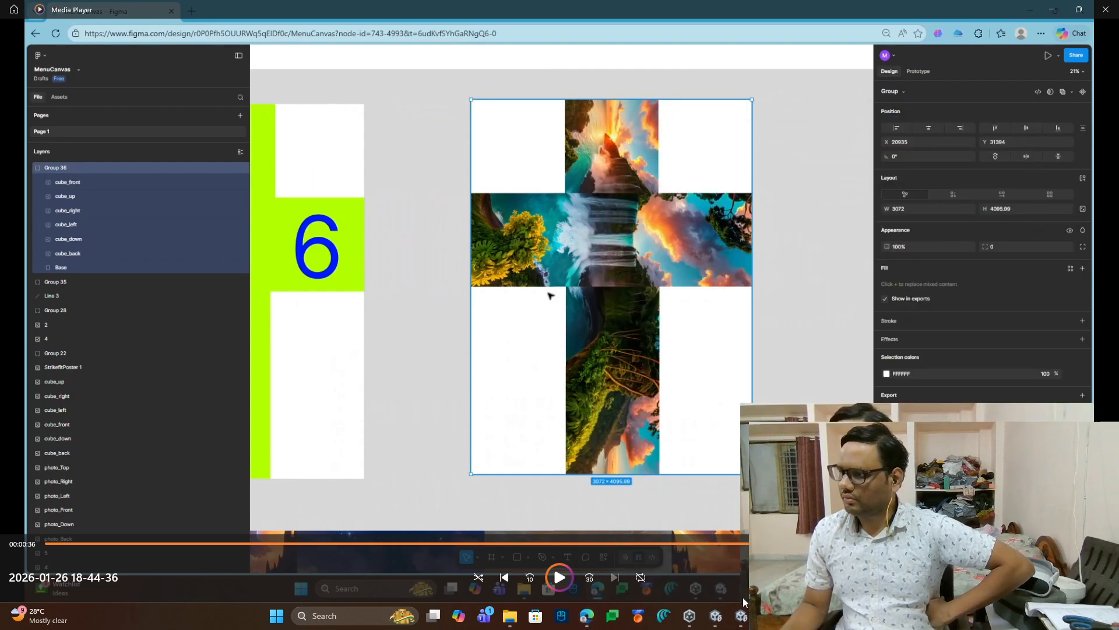
{"action": "left_click", "coordinate": [741, 615]}
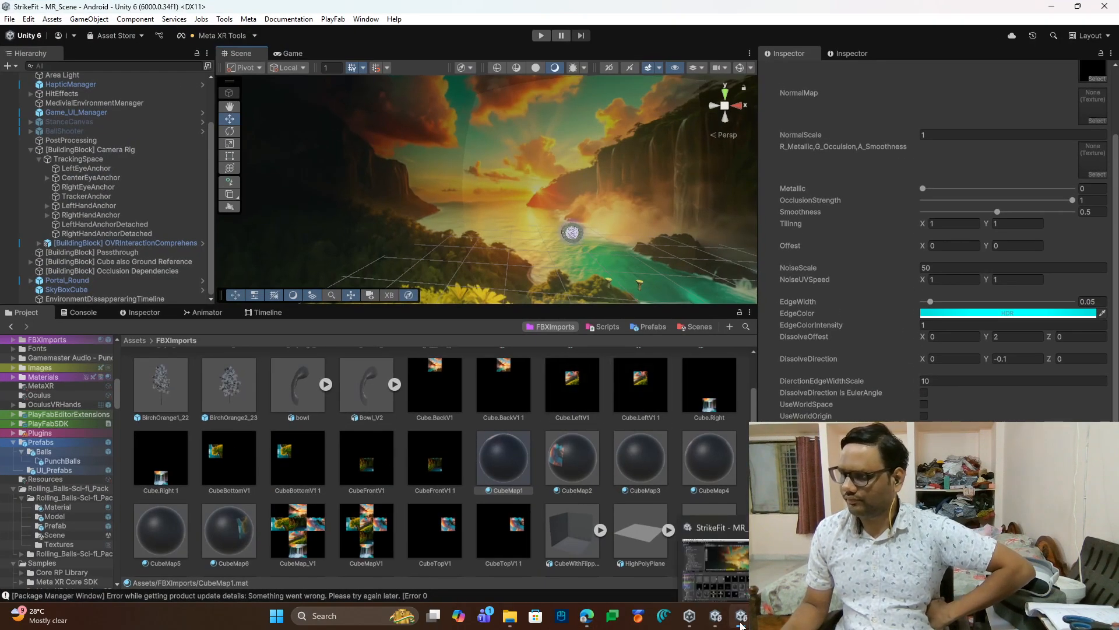
{"action": "left_click", "coordinate": [738, 618]}
{"action": "left_click", "coordinate": [718, 617]}
Step: Examine BaseCube's interior facing the wall numbered 3 squarely, with its neighbouring faces in view
{"action": "scroll", "coordinate": [410, 257], "scroll_direction": "down", "scroll_amount": 5}
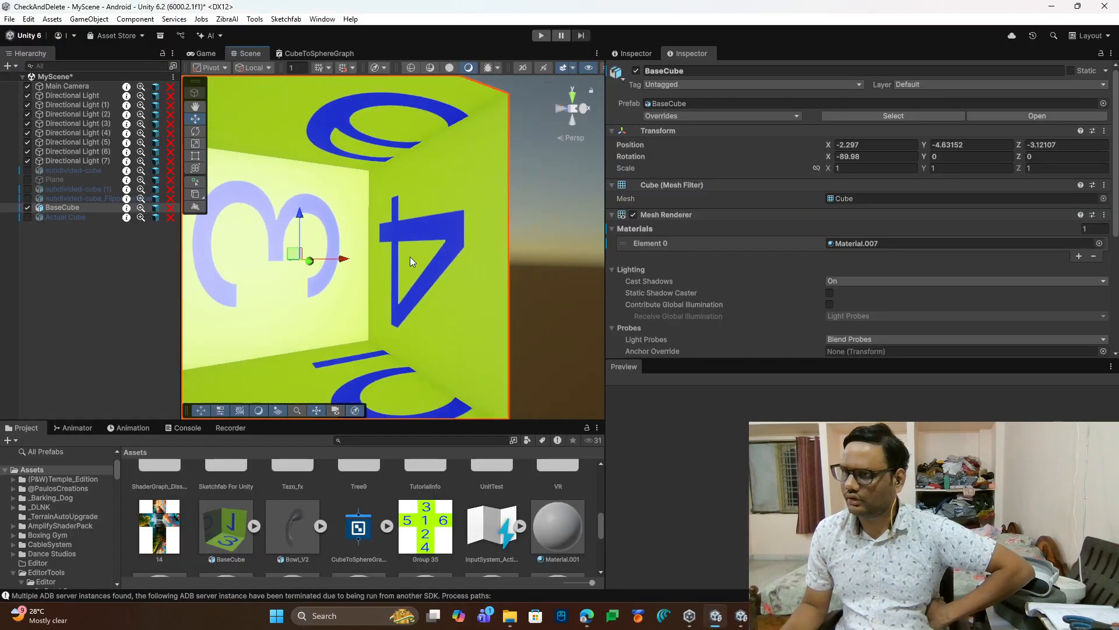
{"action": "middle_click_drag", "start_coordinate": [405, 279], "coordinate": [459, 290]}
{"action": "scroll", "coordinate": [437, 257], "scroll_direction": "up", "scroll_amount": 10}
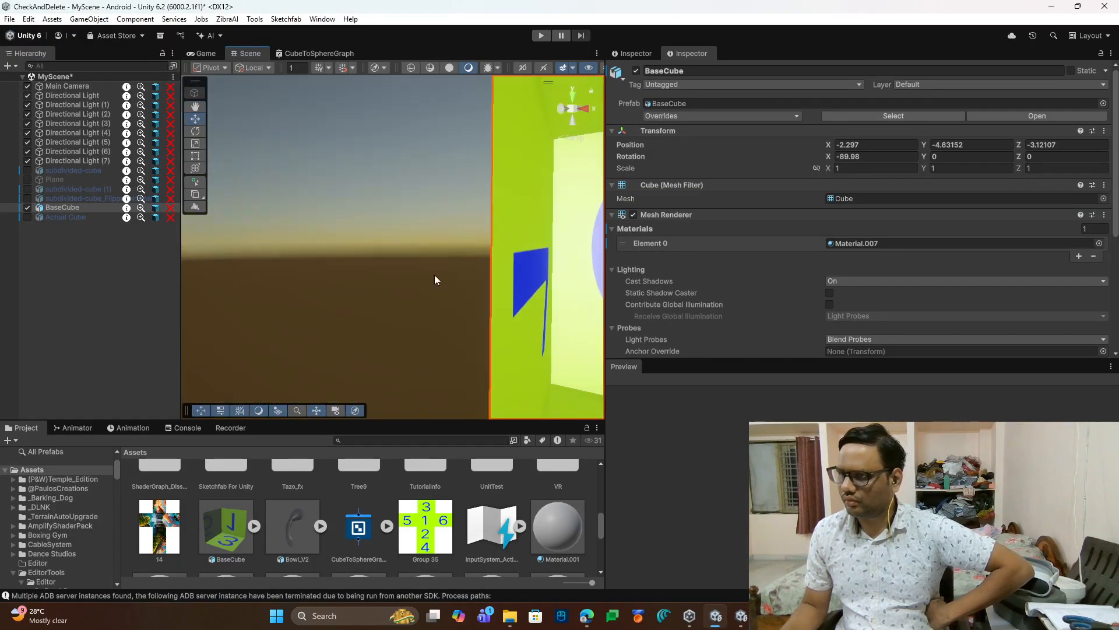
{"action": "middle_click_drag", "start_coordinate": [359, 265], "coordinate": [435, 282]}
{"action": "right_click_drag", "start_coordinate": [329, 240], "coordinate": [560, 262]}
{"action": "scroll", "coordinate": [535, 251], "scroll_direction": "up", "scroll_amount": 5}
{"action": "right_click_drag", "start_coordinate": [425, 245], "coordinate": [387, 198]}
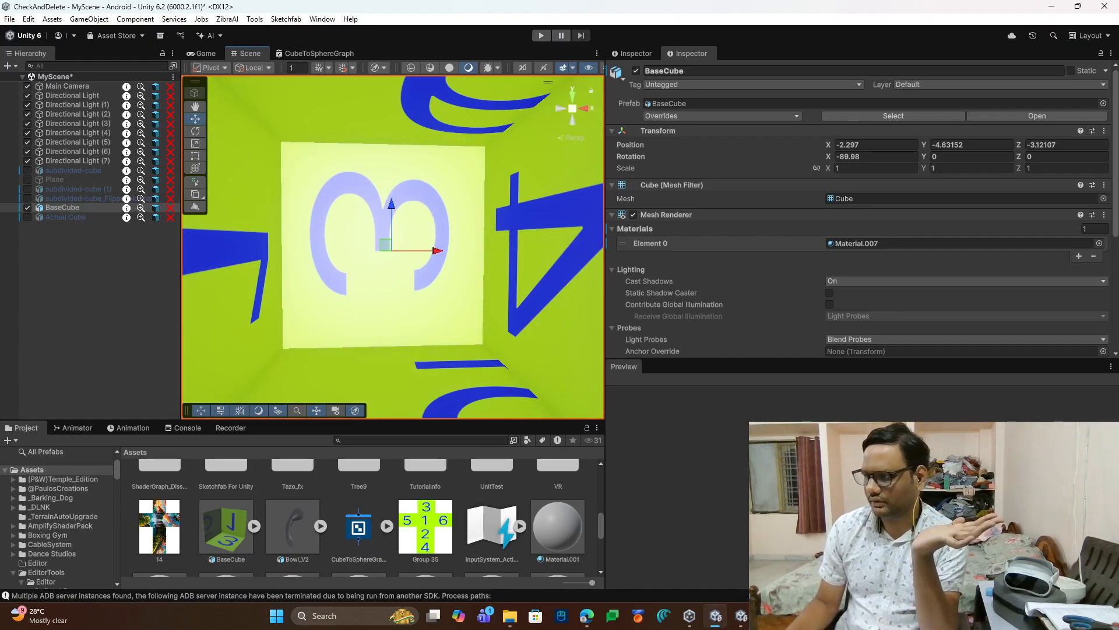
Step: Switch to Figma, compare the numbered template with BaseCube, and inspect the cube_front image and Base rectangle of the waterfall cubemap
{"action": "left_click", "coordinate": [586, 616]}
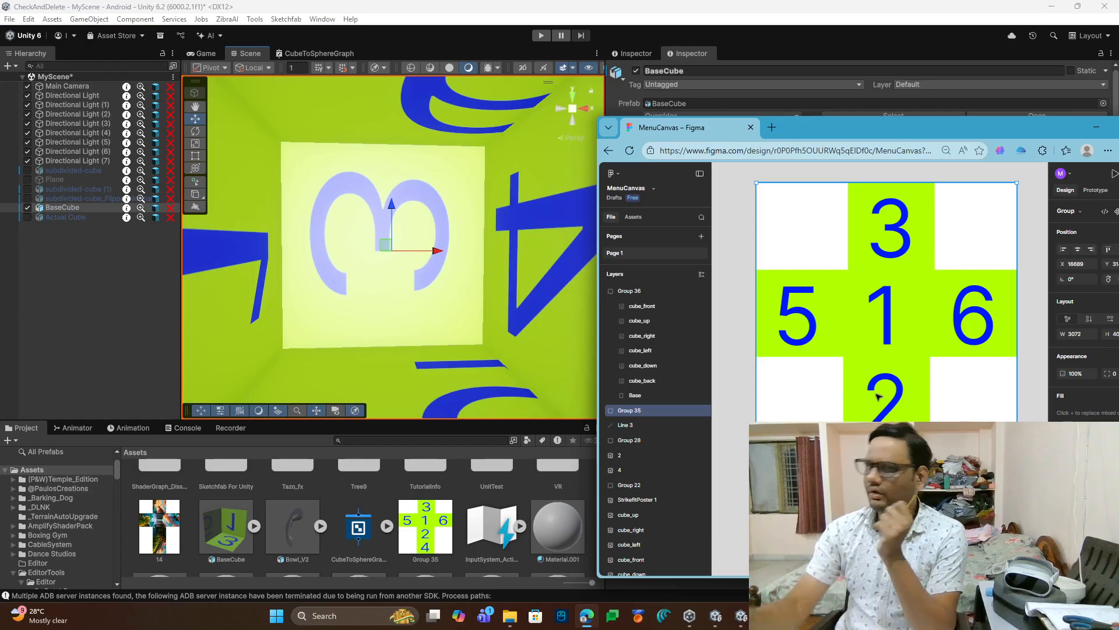
{"action": "middle_click_drag", "start_coordinate": [886, 466], "coordinate": [877, 469]}
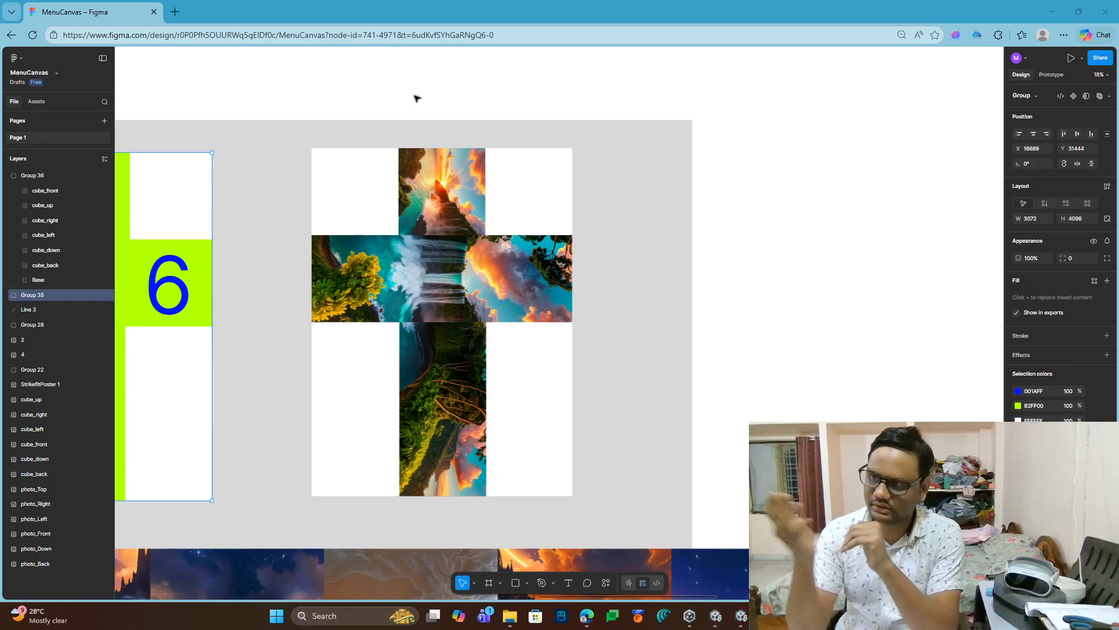
{"action": "left_click", "coordinate": [438, 361]}
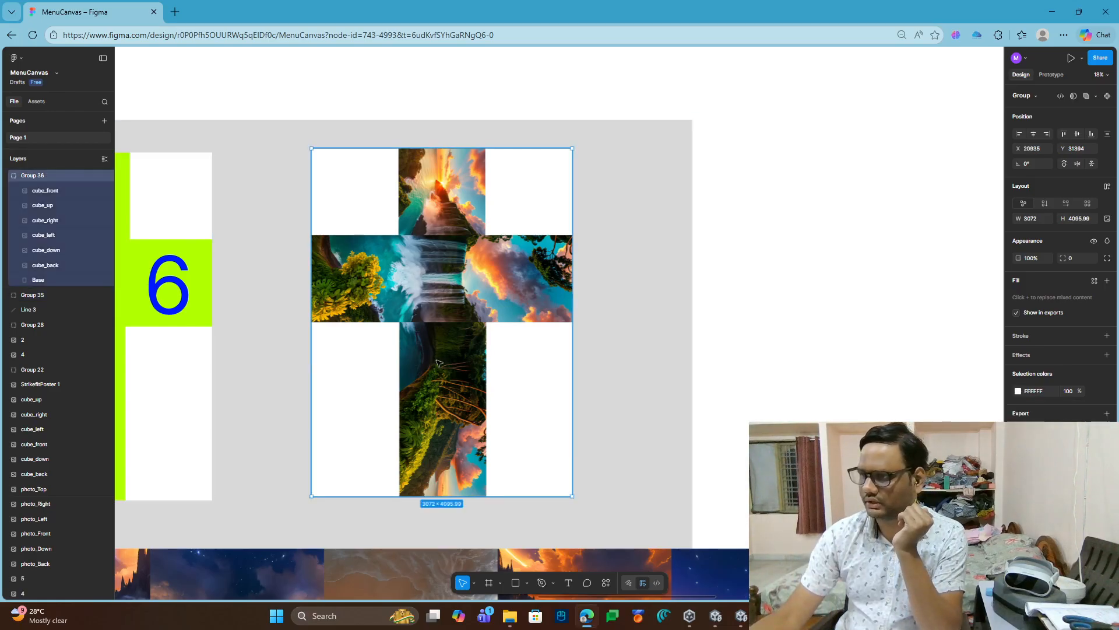
{"action": "double_click", "coordinate": [438, 362]}
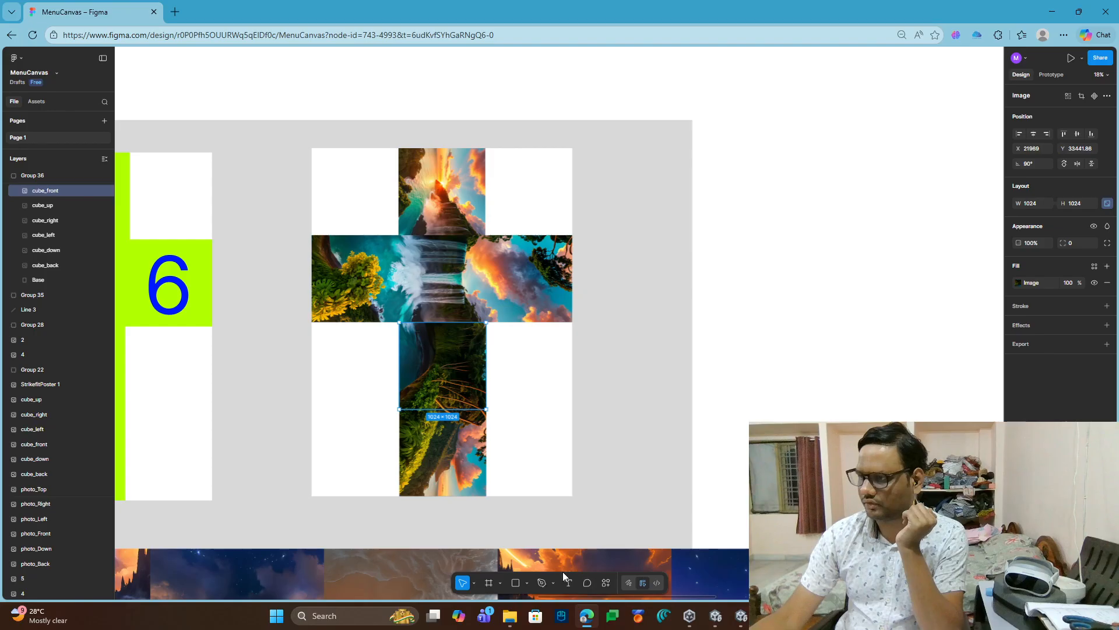
{"action": "left_click", "coordinate": [606, 584]}
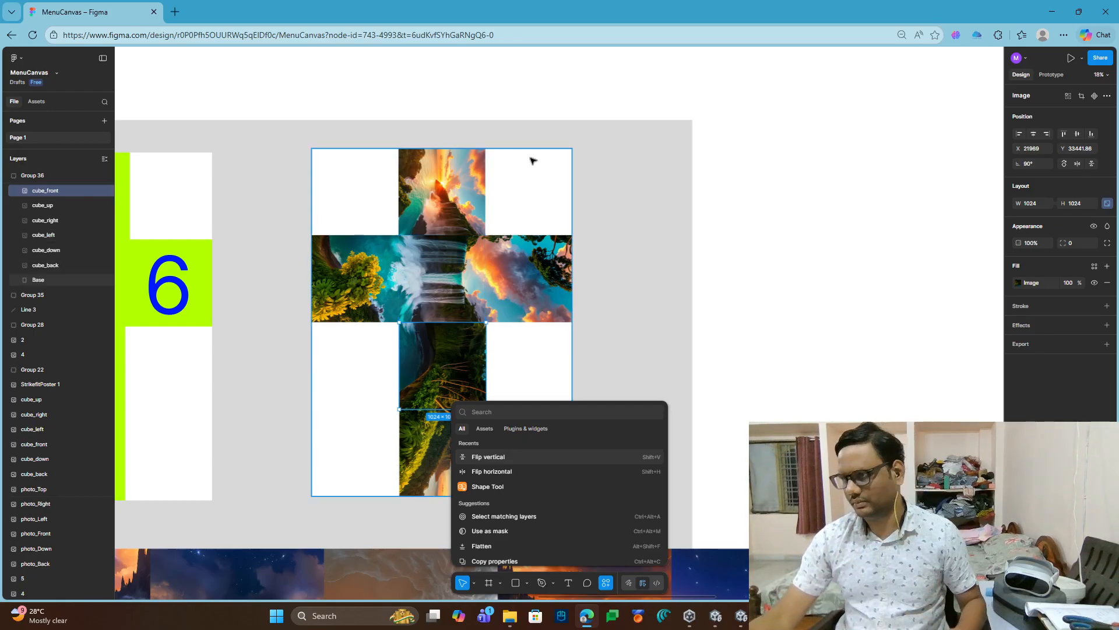
{"action": "left_click", "coordinate": [533, 176]}
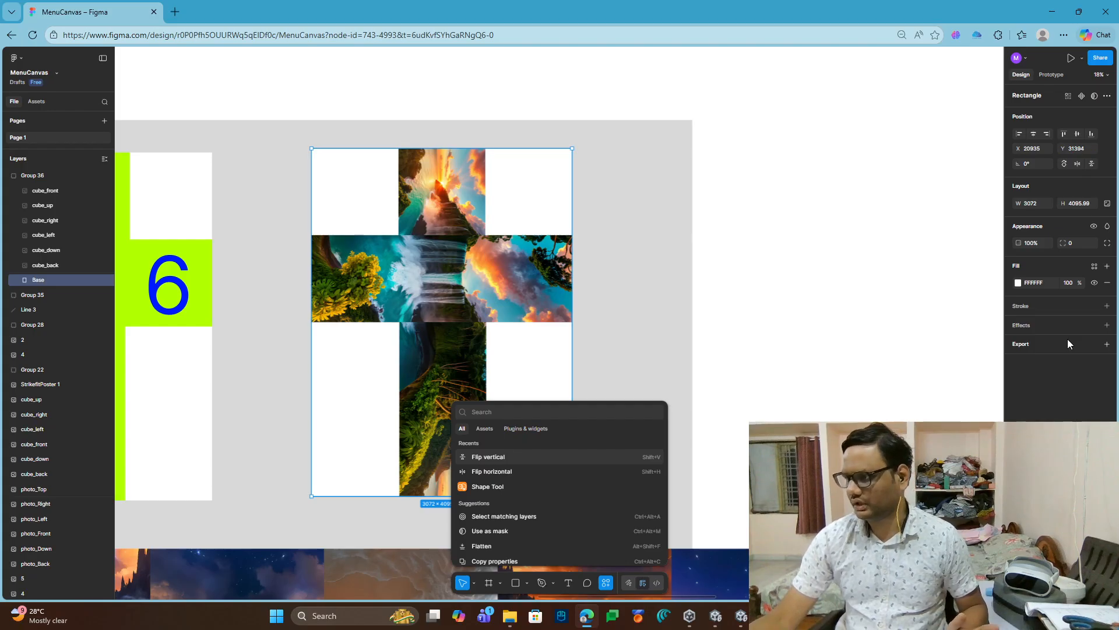
Step: Switch back to the CheckAndDelete project in Unity, deactivate BaseCube and activate Actual Cube
{"action": "left_click", "coordinate": [743, 614]}
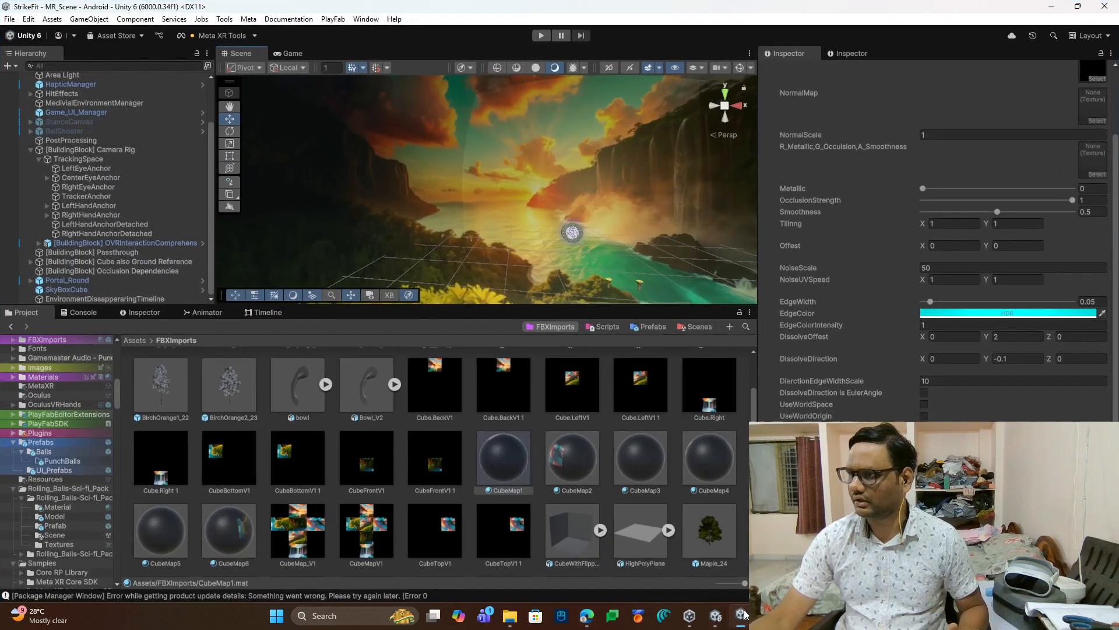
{"action": "left_click", "coordinate": [744, 614]}
{"action": "left_click", "coordinate": [719, 617]}
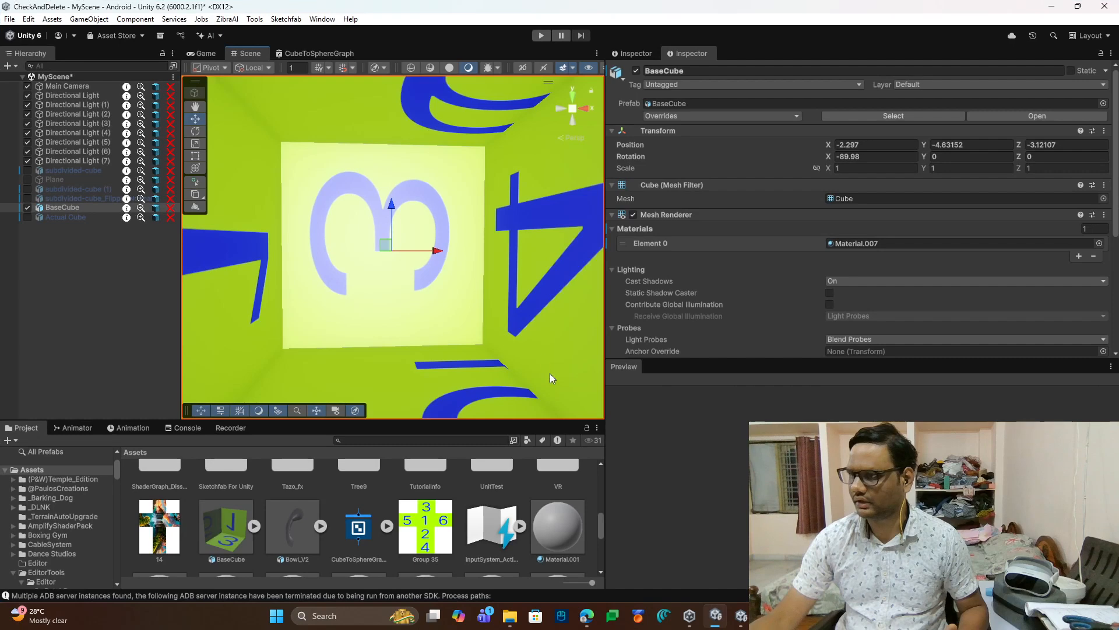
{"action": "left_click", "coordinate": [105, 208]}
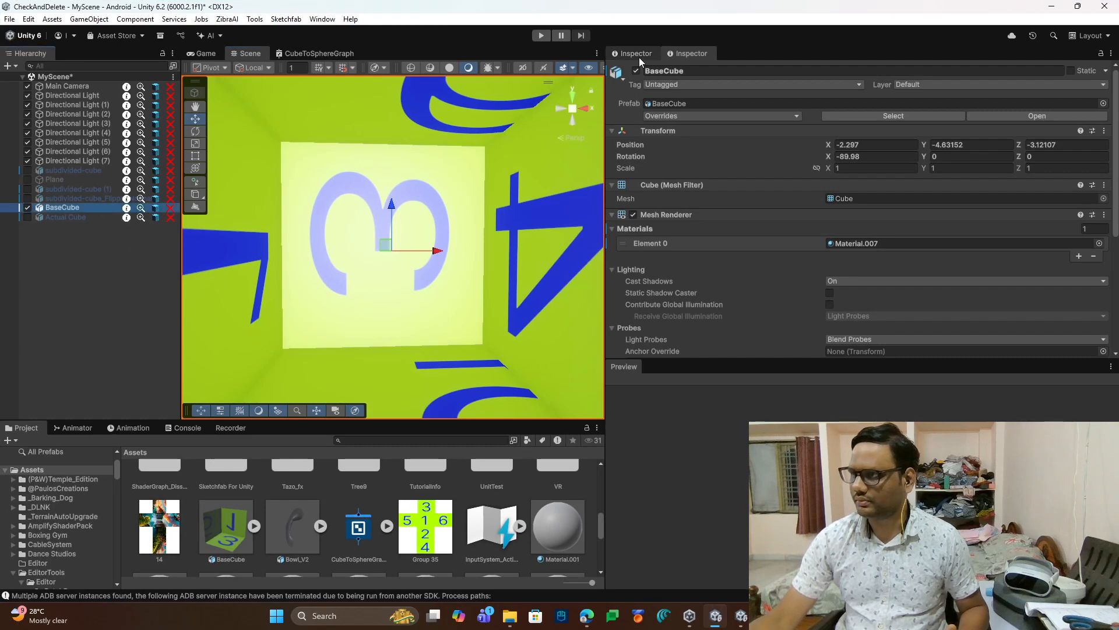
{"action": "left_click", "coordinate": [636, 72]}
{"action": "left_click", "coordinate": [86, 215]}
{"action": "left_click", "coordinate": [636, 70]}
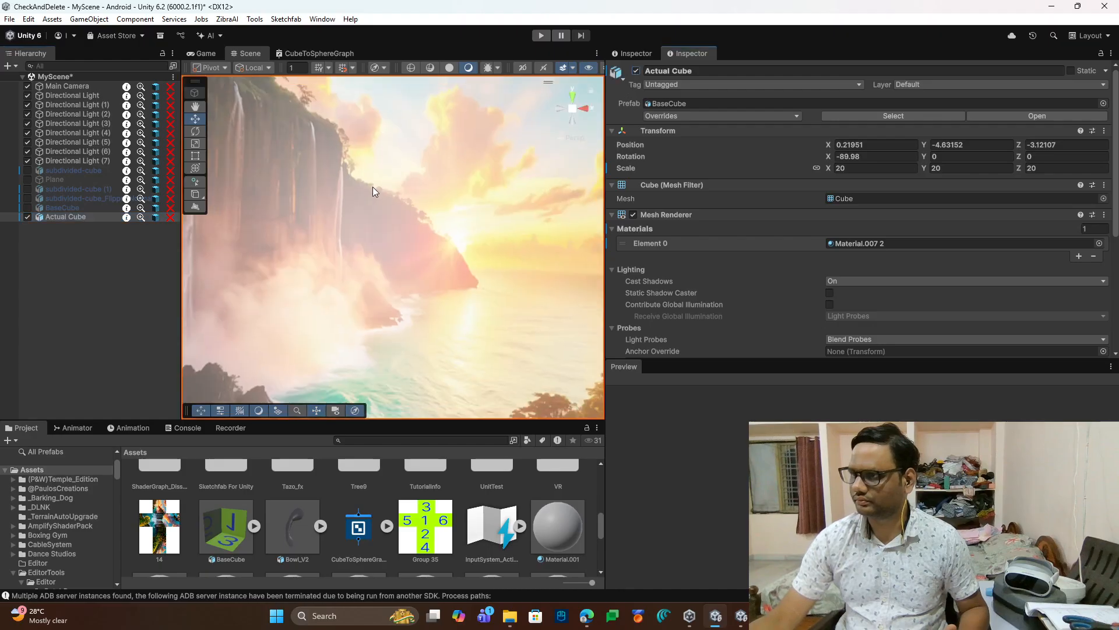
Step: Widen the Scene view and look around the waterfall skybox inside Actual Cube
{"action": "right_click_drag", "start_coordinate": [441, 250], "coordinate": [478, 219]}
{"action": "scroll", "coordinate": [493, 244], "scroll_direction": "up", "scroll_amount": 3}
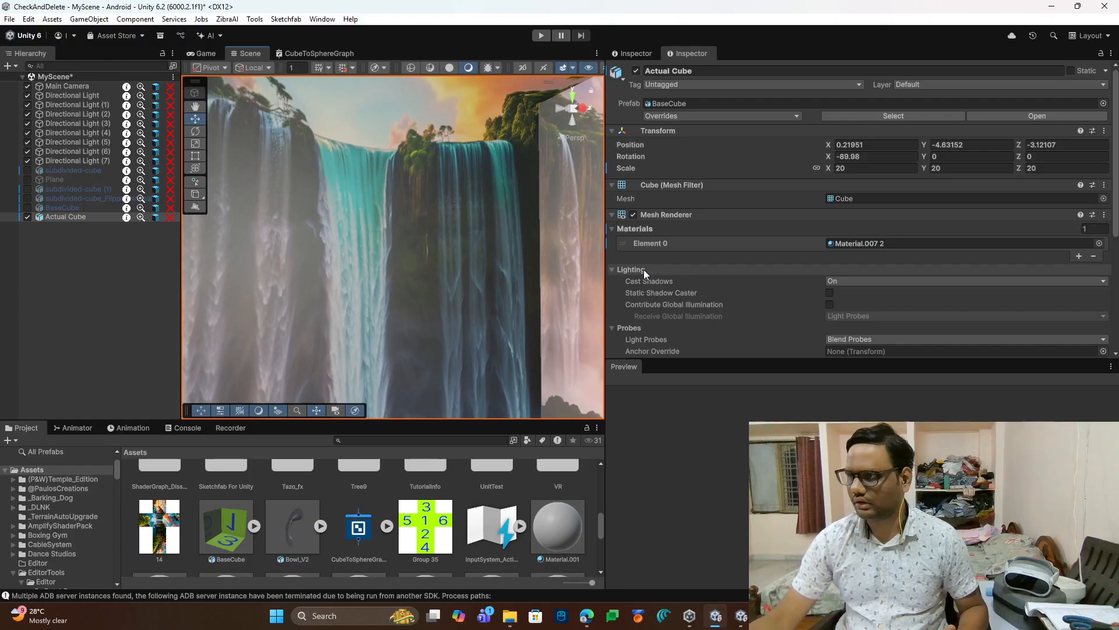
{"action": "left_click_drag", "start_coordinate": [607, 271], "coordinate": [784, 270]}
{"action": "right_click_drag", "start_coordinate": [460, 263], "coordinate": [351, 244]}
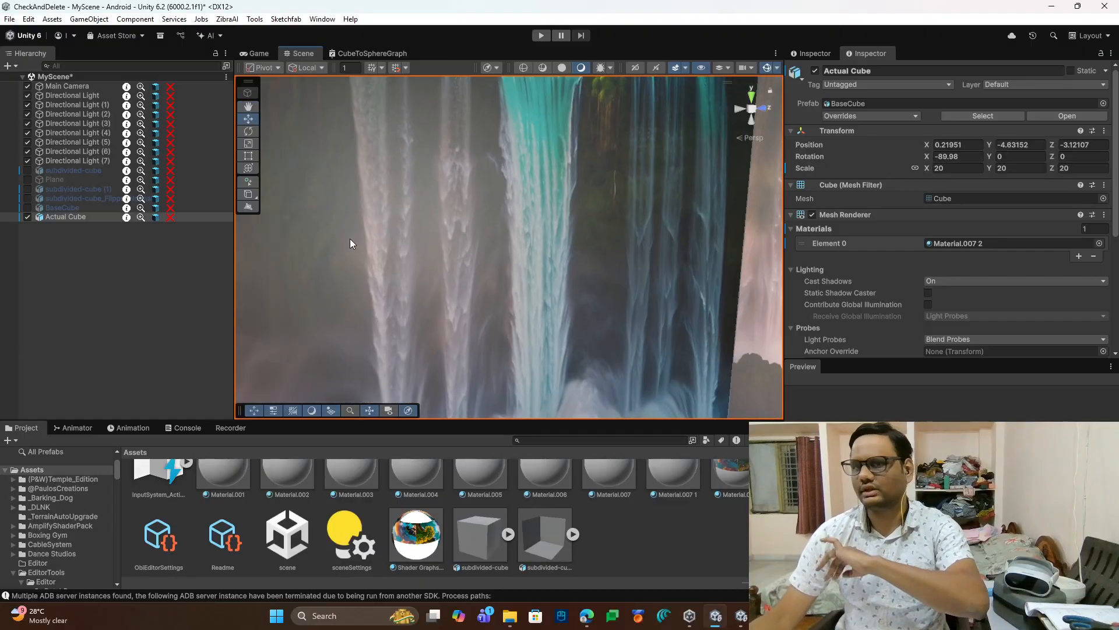
{"action": "right_click_drag", "start_coordinate": [537, 263], "coordinate": [500, 313]}
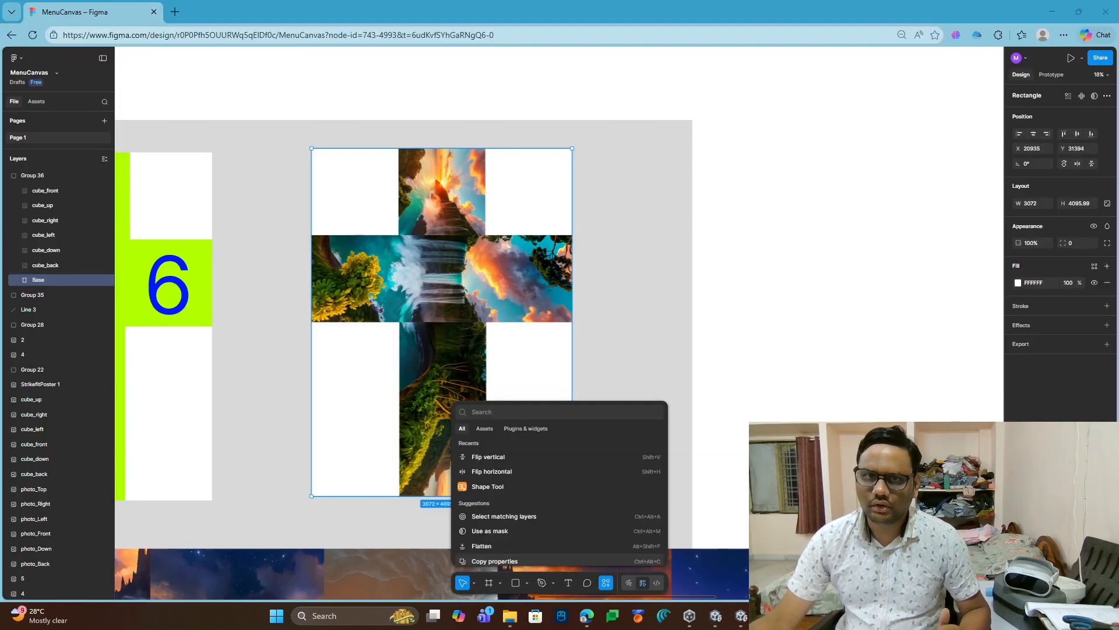
Step: Switch to Blender, return Cube.001 to Object Mode and open the Layout workspace
{"action": "left_click", "coordinate": [1053, 12]}
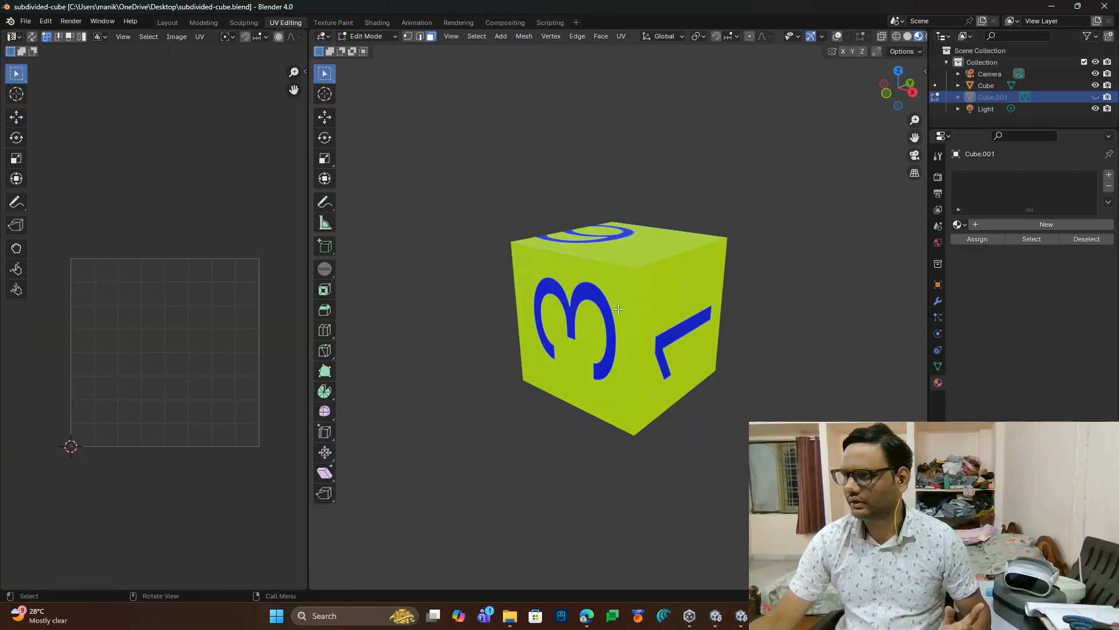
{"action": "middle_click_drag", "start_coordinate": [619, 310], "coordinate": [676, 315]}
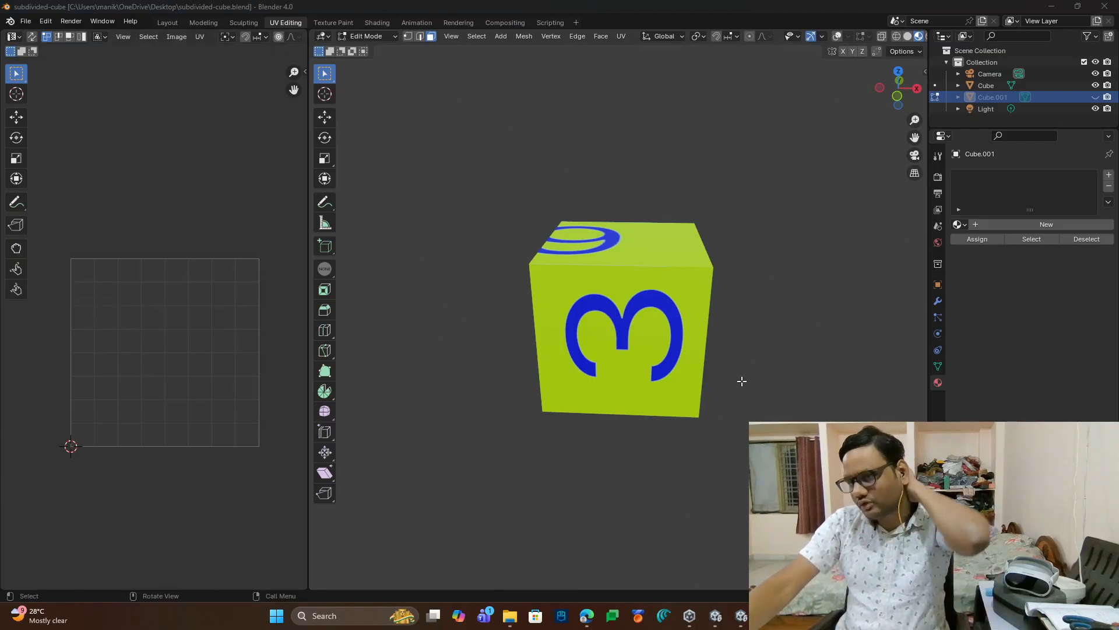
{"action": "middle_click_drag", "start_coordinate": [659, 306], "coordinate": [639, 298]}
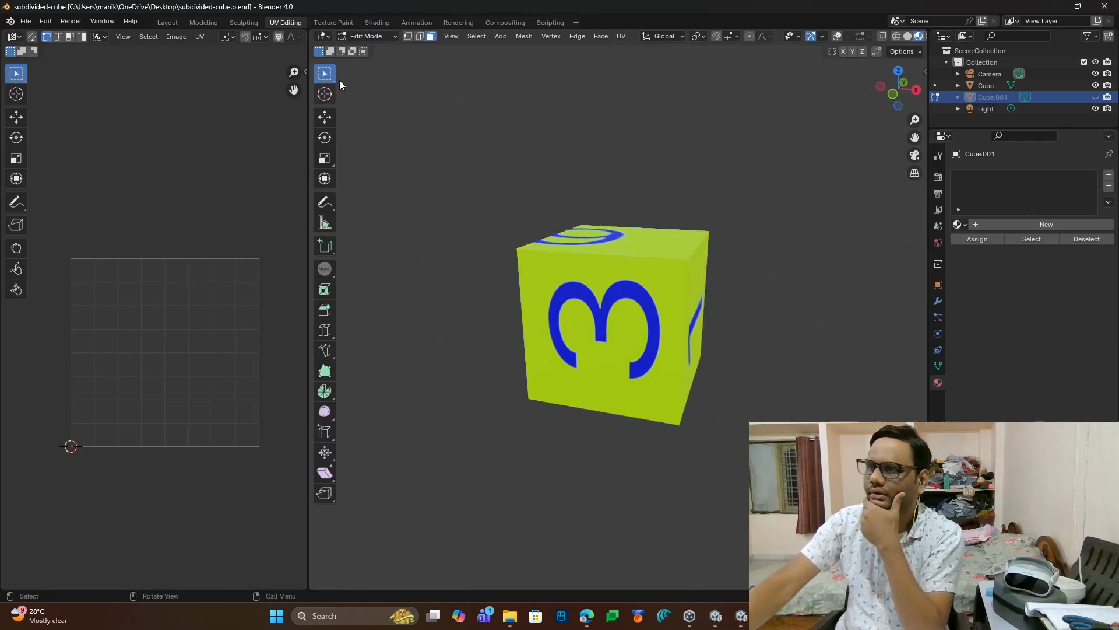
{"action": "left_click", "coordinate": [386, 39]}
{"action": "left_click", "coordinate": [383, 48]}
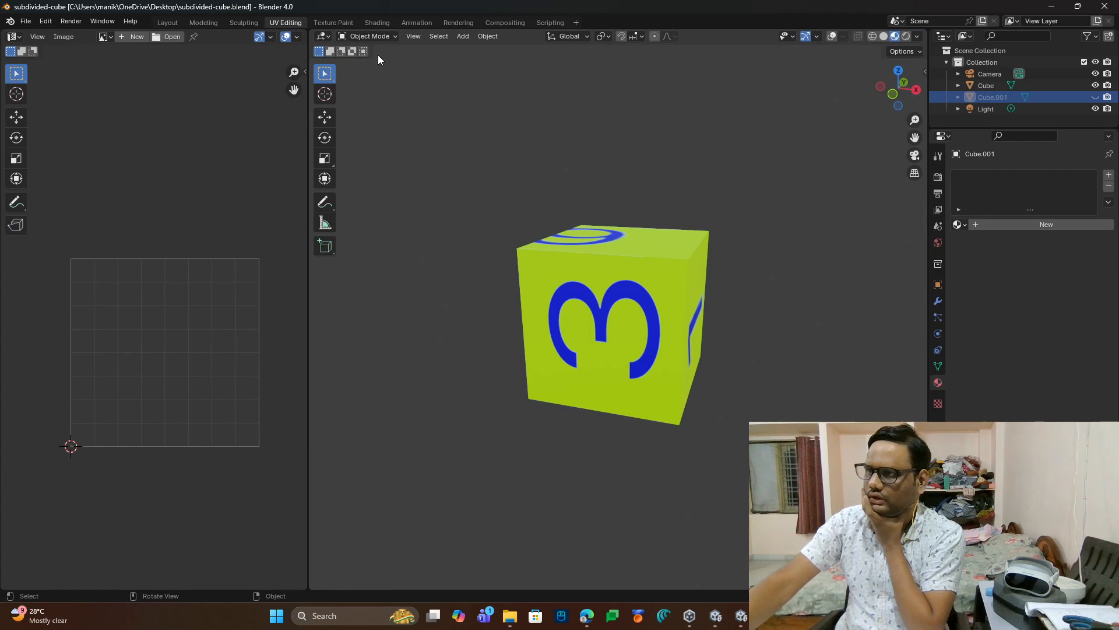
{"action": "left_click", "coordinate": [163, 22]}
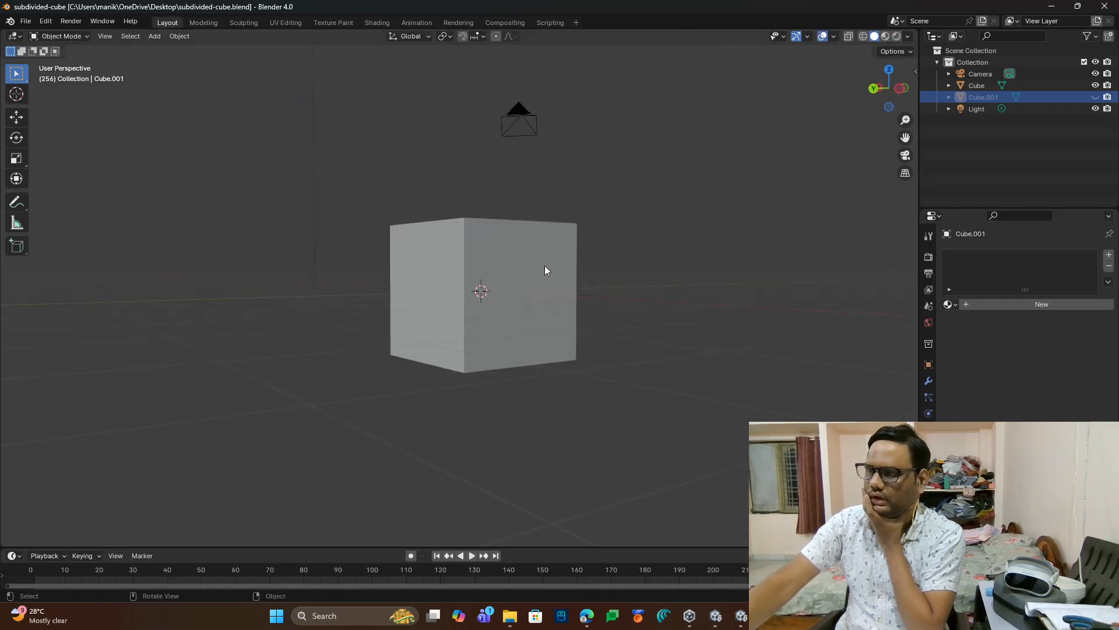
Step: Select Cube, enter Edit Mode with all its faces selected, and subdivide them twice with one cut each
{"action": "middle_click_drag", "start_coordinate": [495, 242], "coordinate": [572, 333]}
{"action": "left_click", "coordinate": [487, 271]}
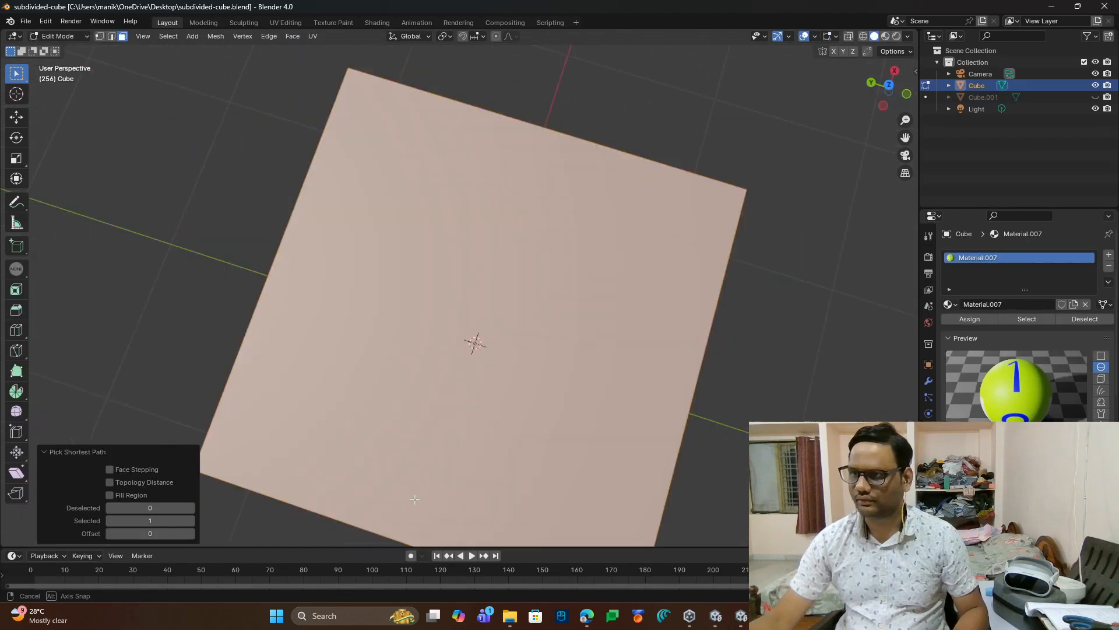
{"action": "middle_click_drag", "start_coordinate": [608, 414], "coordinate": [589, 415]}
{"action": "right_click", "coordinate": [494, 323]}
{"action": "left_click", "coordinate": [488, 326]}
{"action": "middle_click_drag", "start_coordinate": [484, 326], "coordinate": [552, 320]}
{"action": "right_click", "coordinate": [488, 295]}
{"action": "left_click", "coordinate": [487, 291]}
{"action": "middle_click_drag", "start_coordinate": [483, 303], "coordinate": [352, 212]}
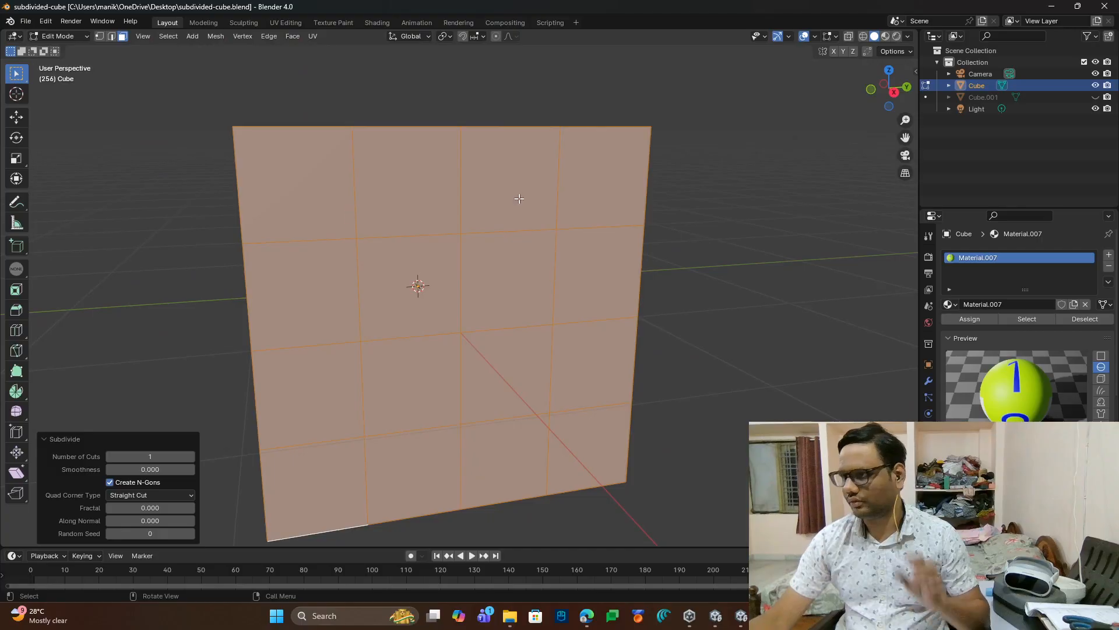
Step: Subdivide all of the cube's faces two more times with one cut each
{"action": "right_click", "coordinate": [550, 271]}
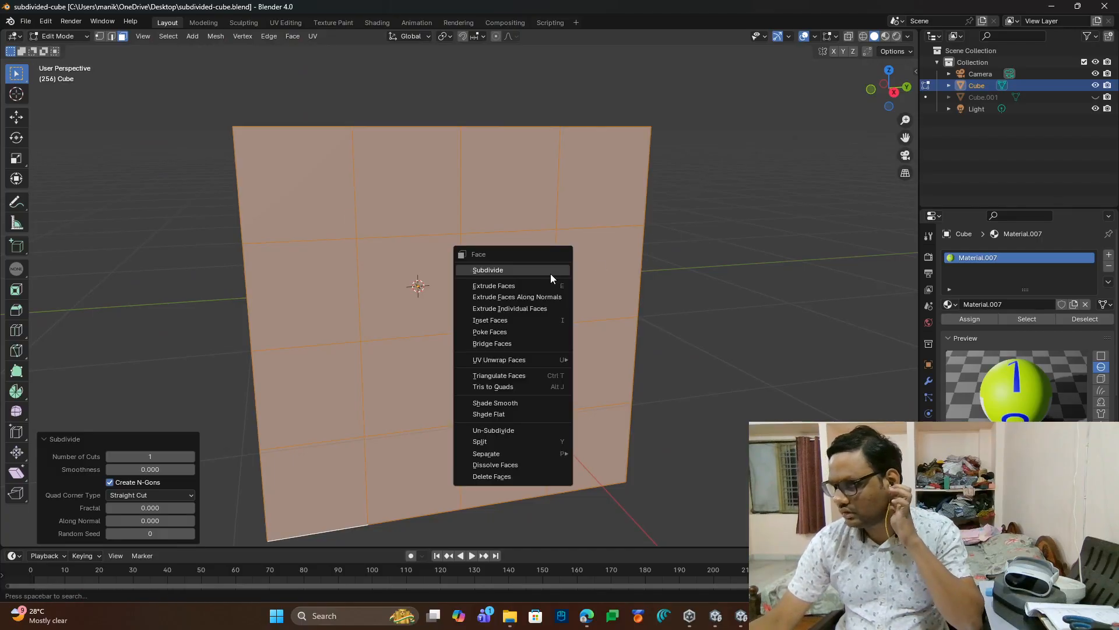
{"action": "left_click", "coordinate": [551, 274]}
{"action": "middle_click_drag", "start_coordinate": [435, 242], "coordinate": [250, 169]}
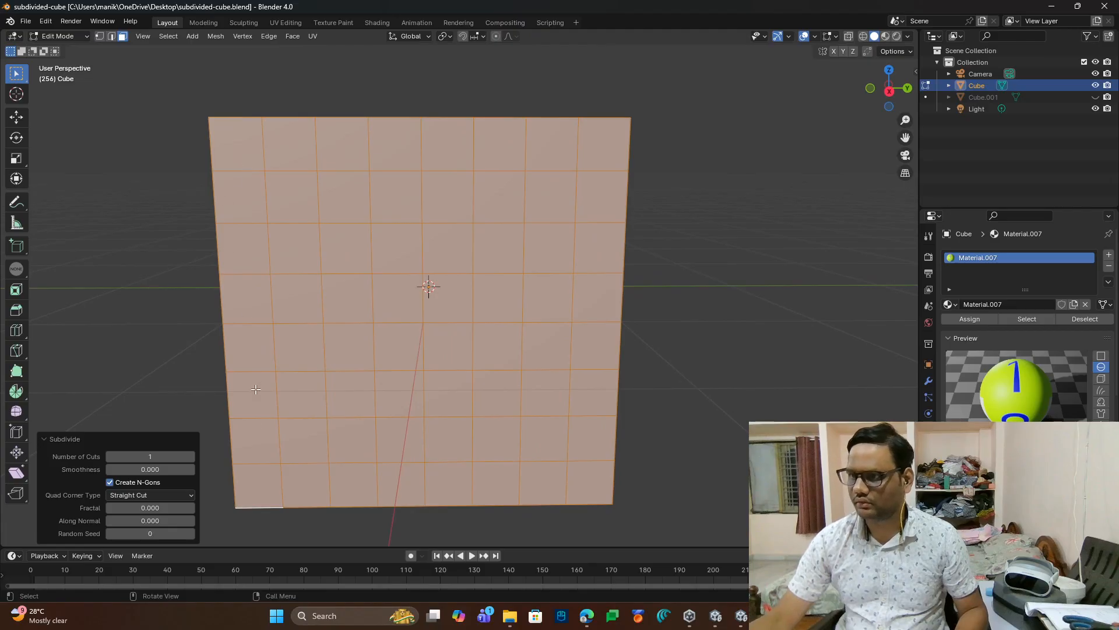
{"action": "right_click", "coordinate": [491, 184]}
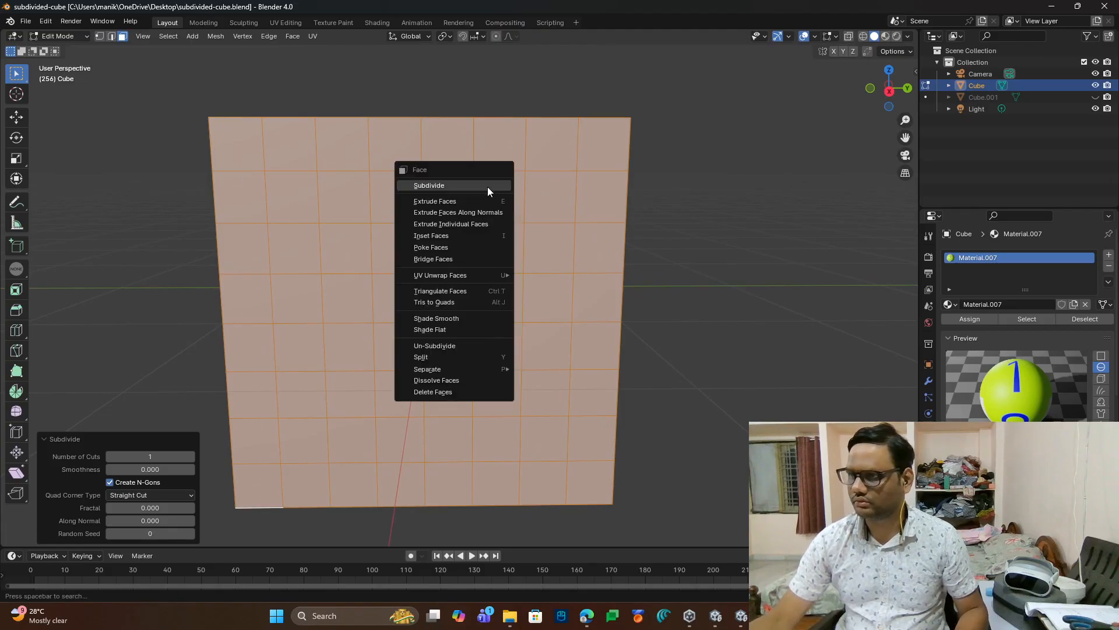
{"action": "left_click", "coordinate": [488, 187]}
{"action": "middle_click_drag", "start_coordinate": [427, 288], "coordinate": [662, 226]}
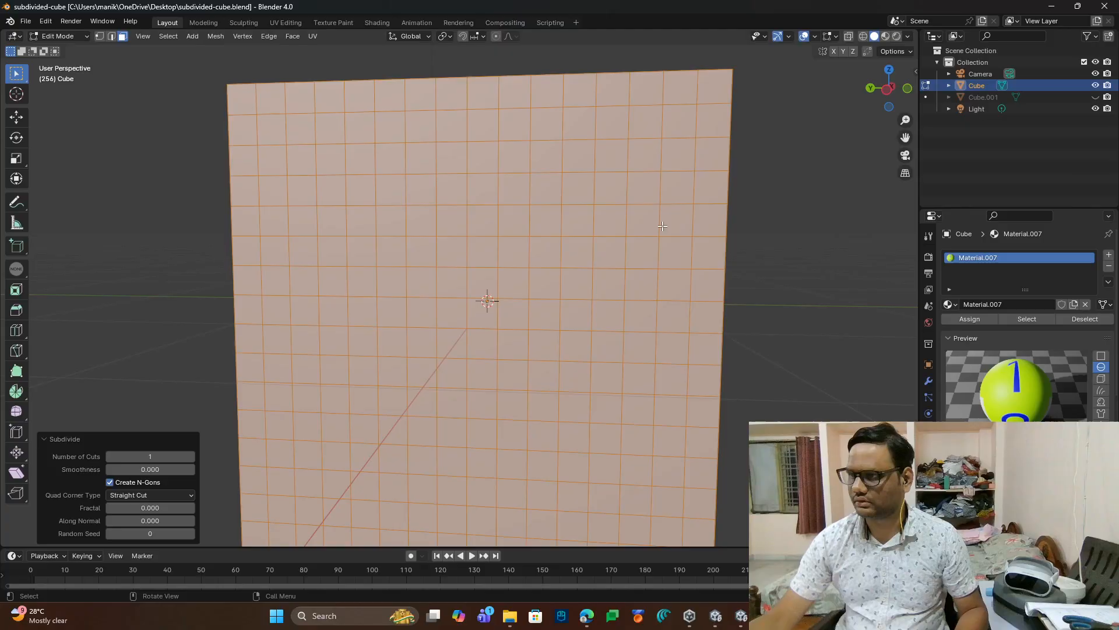
Step: Warp all of the subdivided cube's faces into a sphere with To Sphere at a factor of 1
{"action": "scroll", "coordinate": [538, 273], "scroll_direction": "up", "scroll_amount": 9}
{"action": "scroll", "coordinate": [538, 273], "scroll_direction": "down", "scroll_amount": 9}
{"action": "scroll", "coordinate": [538, 273], "scroll_direction": "up", "scroll_amount": 4}
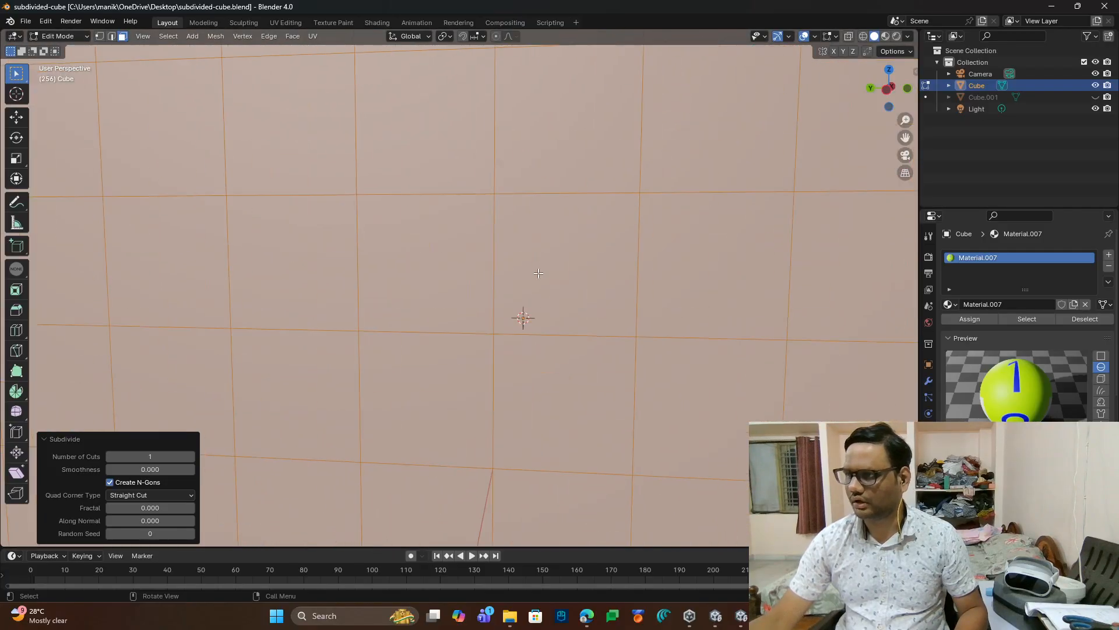
{"action": "middle_click_drag", "start_coordinate": [538, 273], "coordinate": [468, 269]}
{"action": "middle_click_drag", "start_coordinate": [751, 251], "coordinate": [614, 273]}
{"action": "scroll", "coordinate": [565, 257], "scroll_direction": "down", "scroll_amount": 6}
{"action": "scroll", "coordinate": [614, 273], "scroll_direction": "up", "scroll_amount": 2}
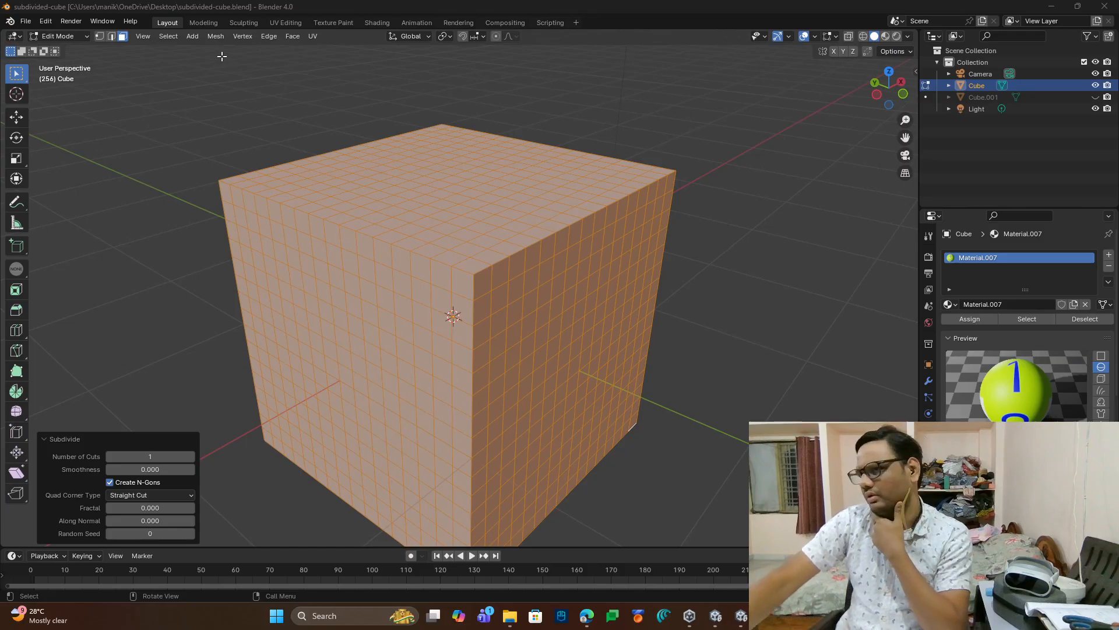
{"action": "left_click", "coordinate": [216, 36]}
{"action": "mouse_move", "coordinate": [239, 50]}
{"action": "left_click", "coordinate": [344, 88]}
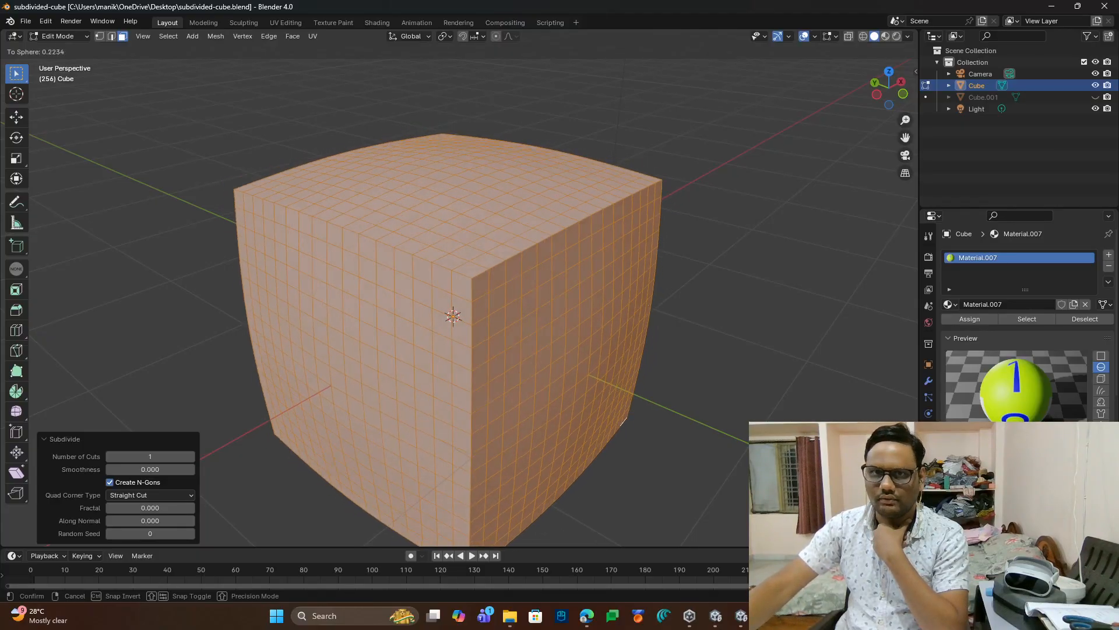
{"action": "key", "text": "Return"}
{"action": "scroll", "coordinate": [49, 192], "scroll_direction": "up", "scroll_amount": 8}
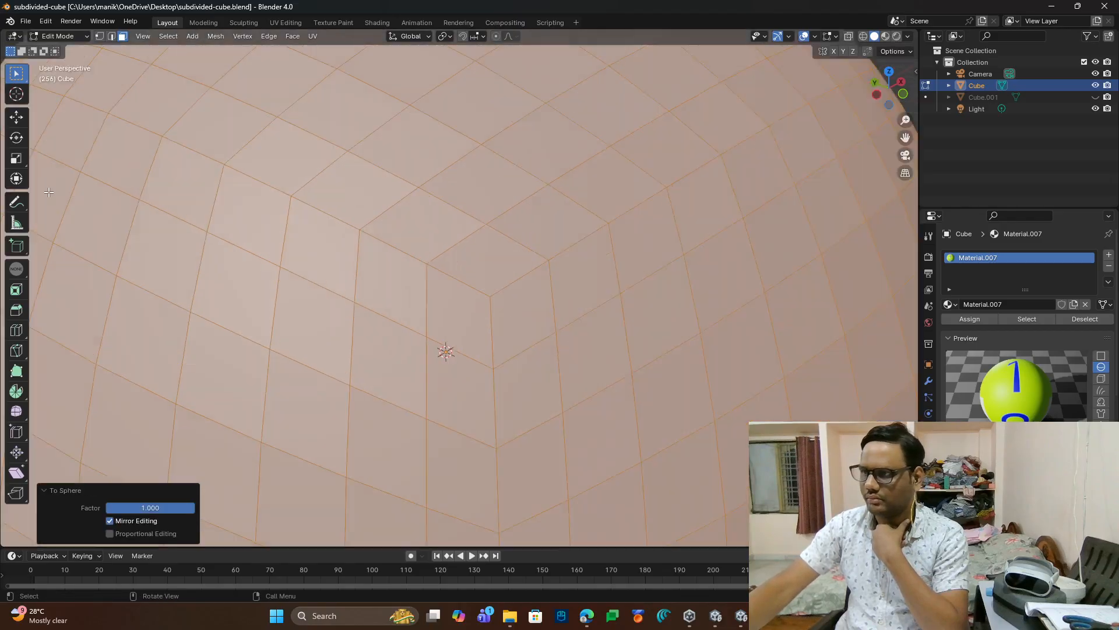
{"action": "middle_click_drag", "start_coordinate": [517, 266], "coordinate": [401, 229]}
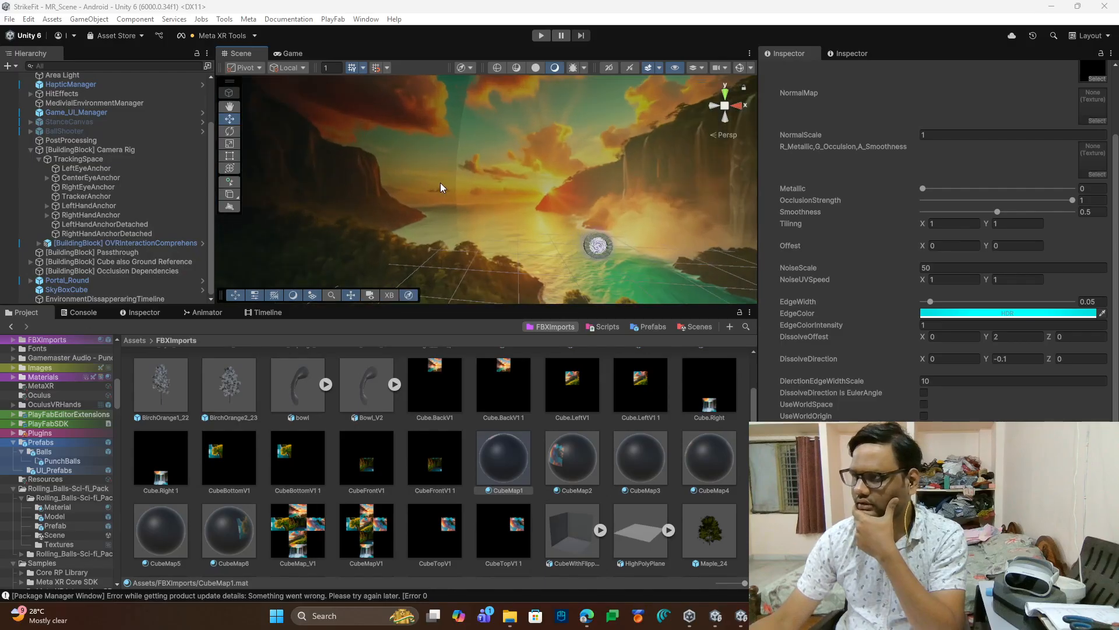
Step: Switch to Unity and look around the waterfall skybox in StrikeFit's MR_Scene and inside the flipped-normals cube in MyScene
{"action": "right_click_drag", "start_coordinate": [590, 191], "coordinate": [599, 215]}
{"action": "scroll", "coordinate": [595, 209], "scroll_direction": "down", "scroll_amount": 10}
{"action": "middle_click_drag", "start_coordinate": [595, 209], "coordinate": [539, 176]}
{"action": "scroll", "coordinate": [530, 178], "scroll_direction": "up", "scroll_amount": 10}
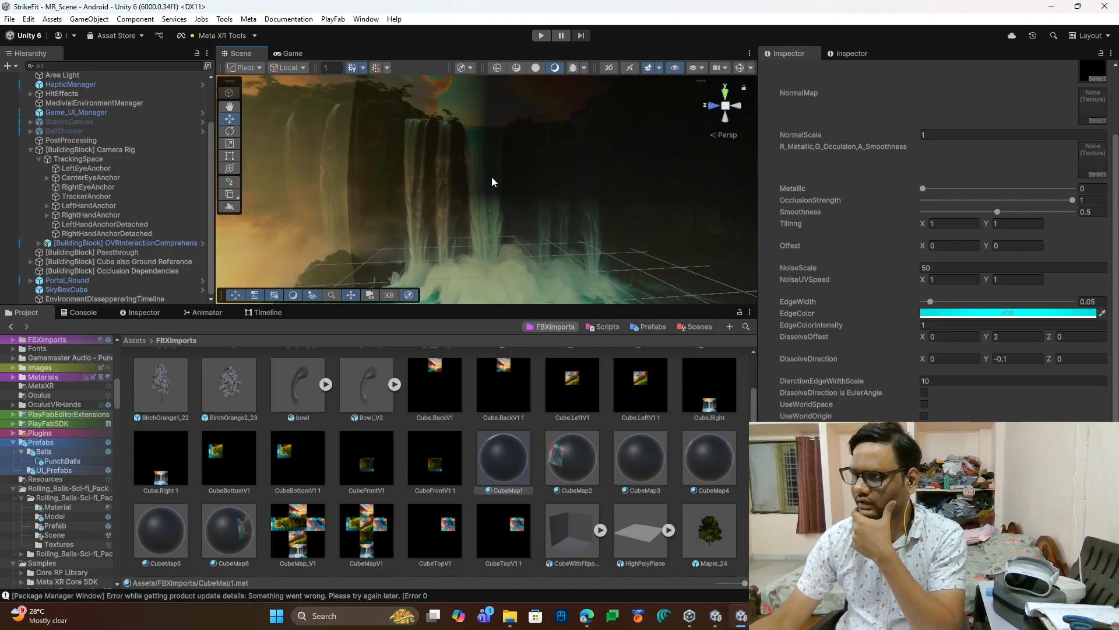
{"action": "middle_click_drag", "start_coordinate": [525, 218], "coordinate": [530, 155]}
{"action": "right_click_drag", "start_coordinate": [519, 176], "coordinate": [416, 174]}
{"action": "middle_click_drag", "start_coordinate": [440, 178], "coordinate": [472, 183]}
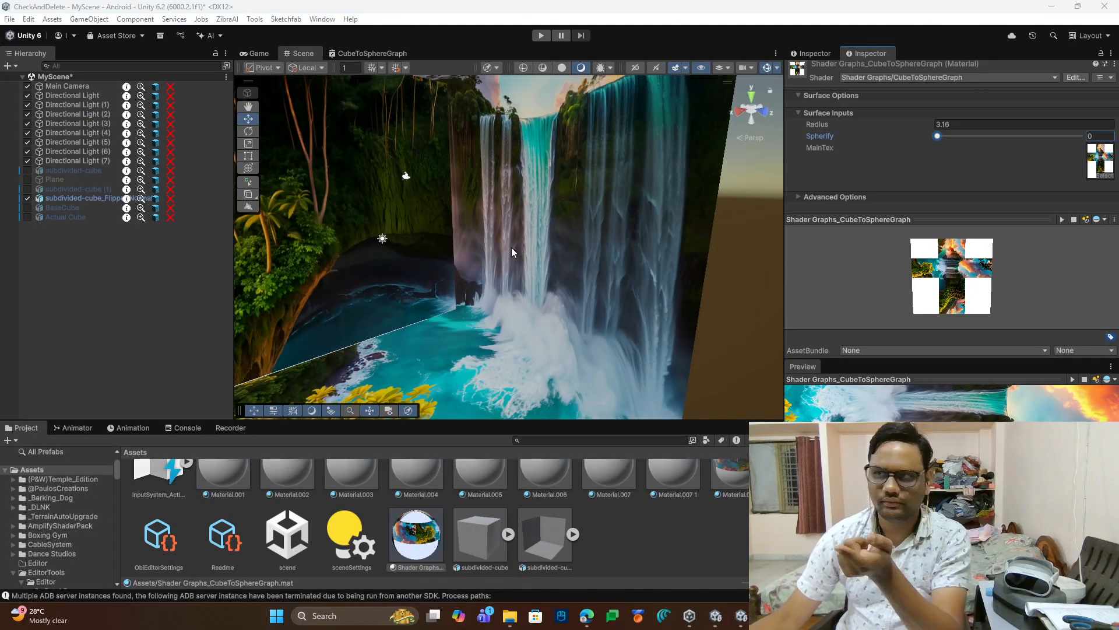
{"action": "left_click_drag", "start_coordinate": [512, 247], "coordinate": [429, 212], "text": "alt"}
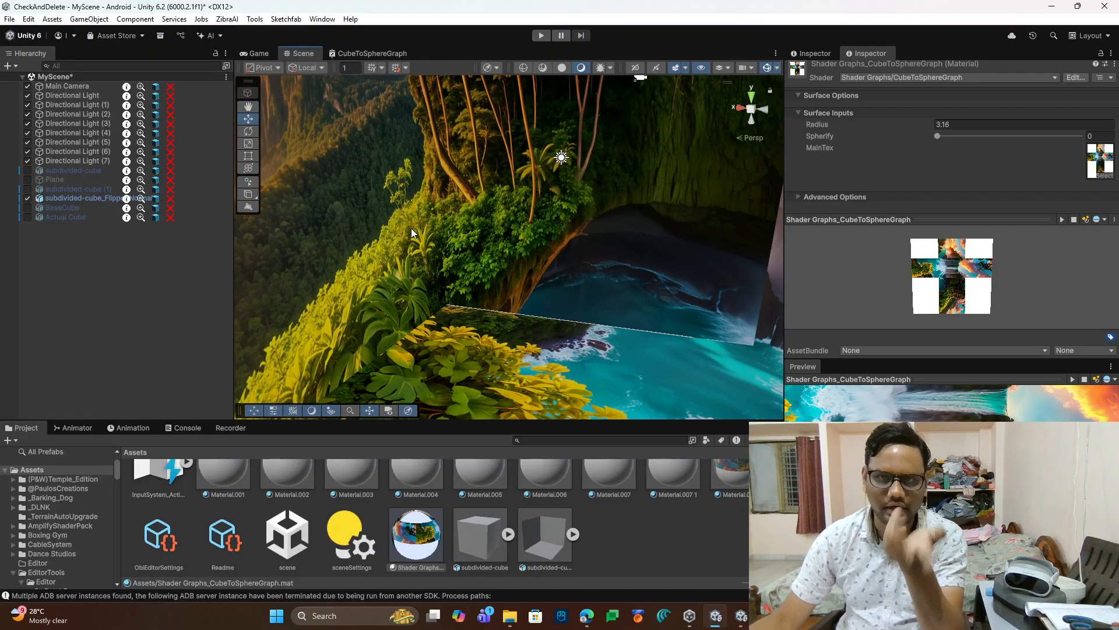
{"action": "scroll", "coordinate": [411, 235], "scroll_direction": "down", "scroll_amount": 3}
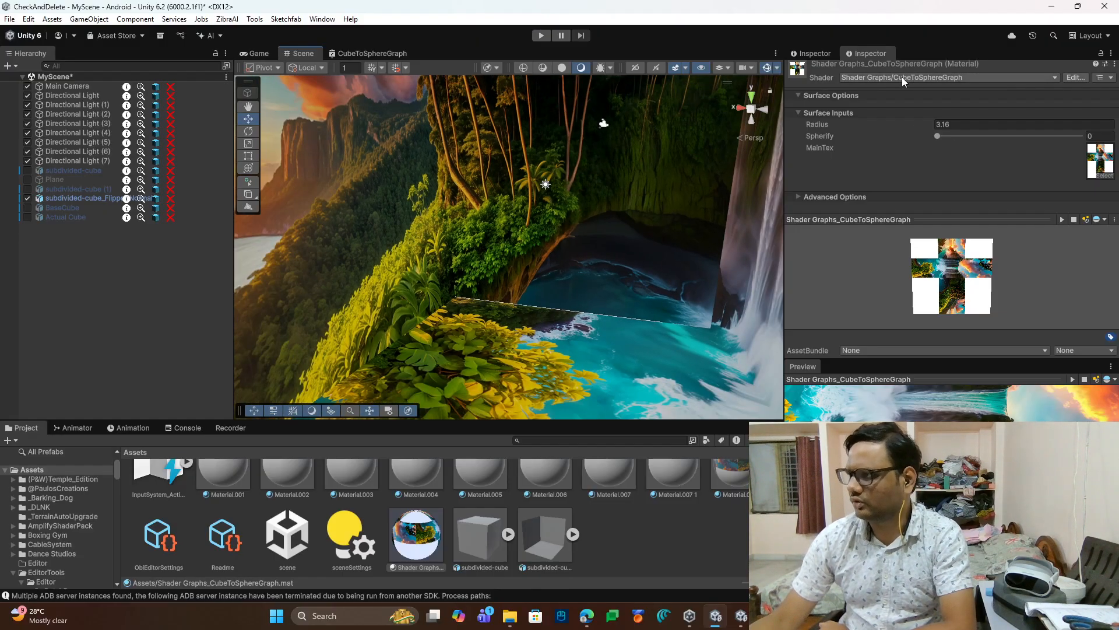
Step: Maximize CubeToSphereGraph, examine how Position, Normalize, Radius and Spherify feed the Lerp into the vertex position, and restore the layout
{"action": "double_click", "coordinate": [363, 51]}
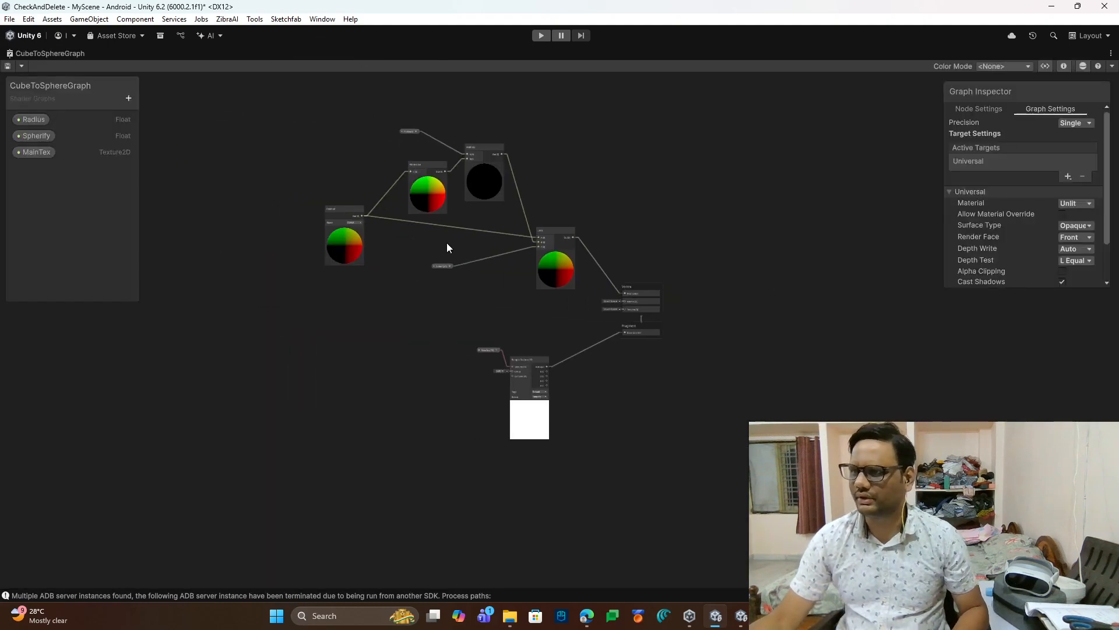
{"action": "scroll", "coordinate": [419, 247], "scroll_direction": "up", "scroll_amount": 5}
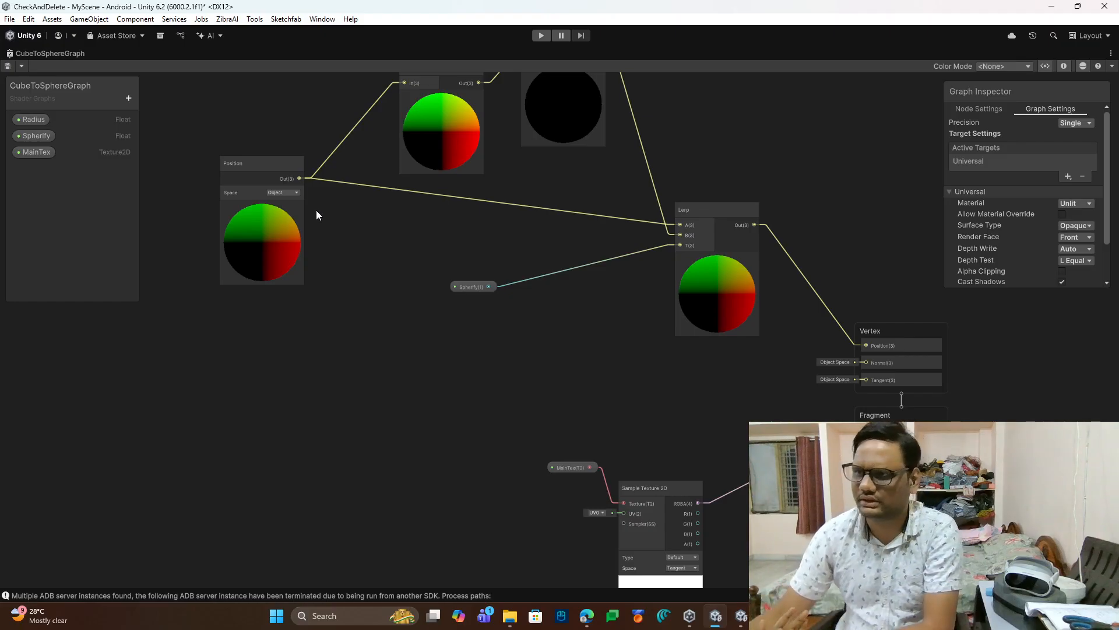
{"action": "middle_click_drag", "start_coordinate": [369, 235], "coordinate": [334, 366]}
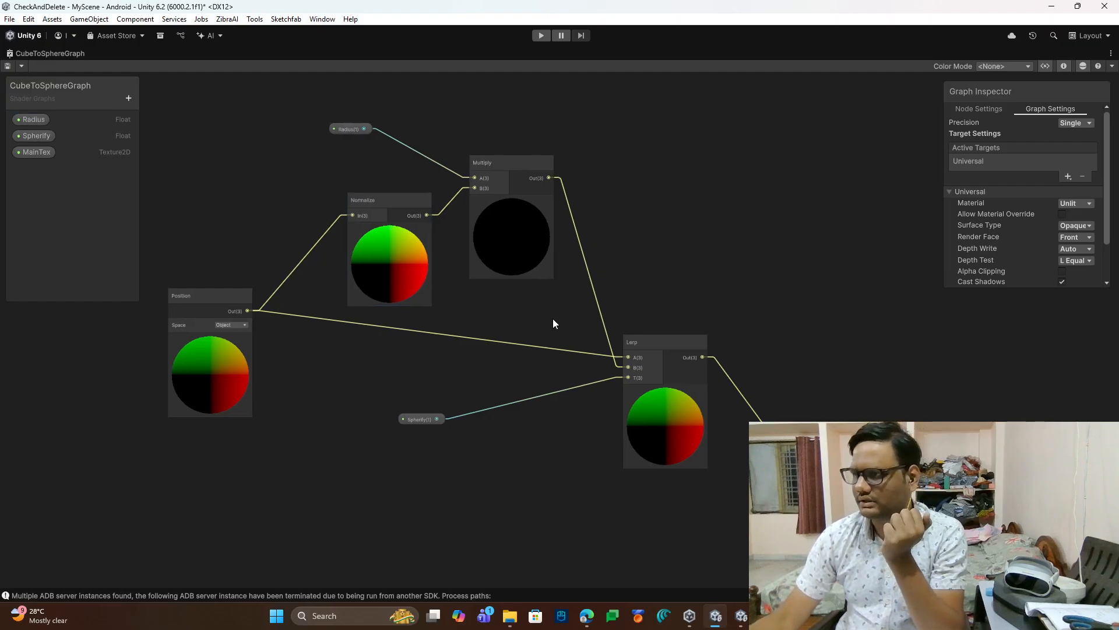
{"action": "middle_click_drag", "start_coordinate": [555, 320], "coordinate": [536, 275]}
{"action": "middle_click_drag", "start_coordinate": [522, 316], "coordinate": [488, 292]}
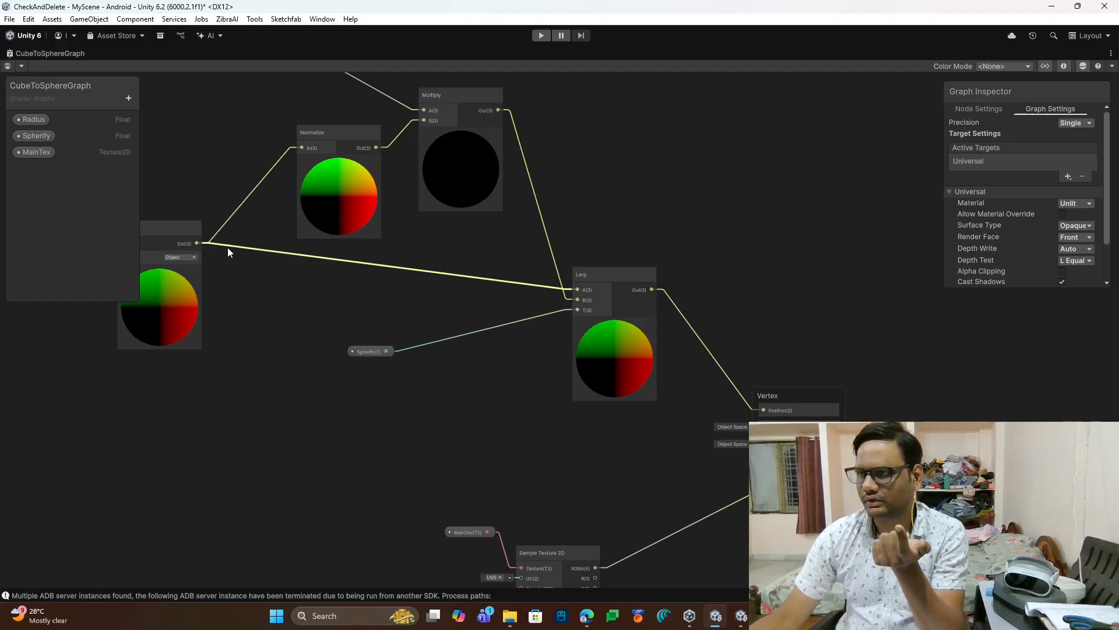
{"action": "middle_click_drag", "start_coordinate": [515, 297], "coordinate": [512, 271]}
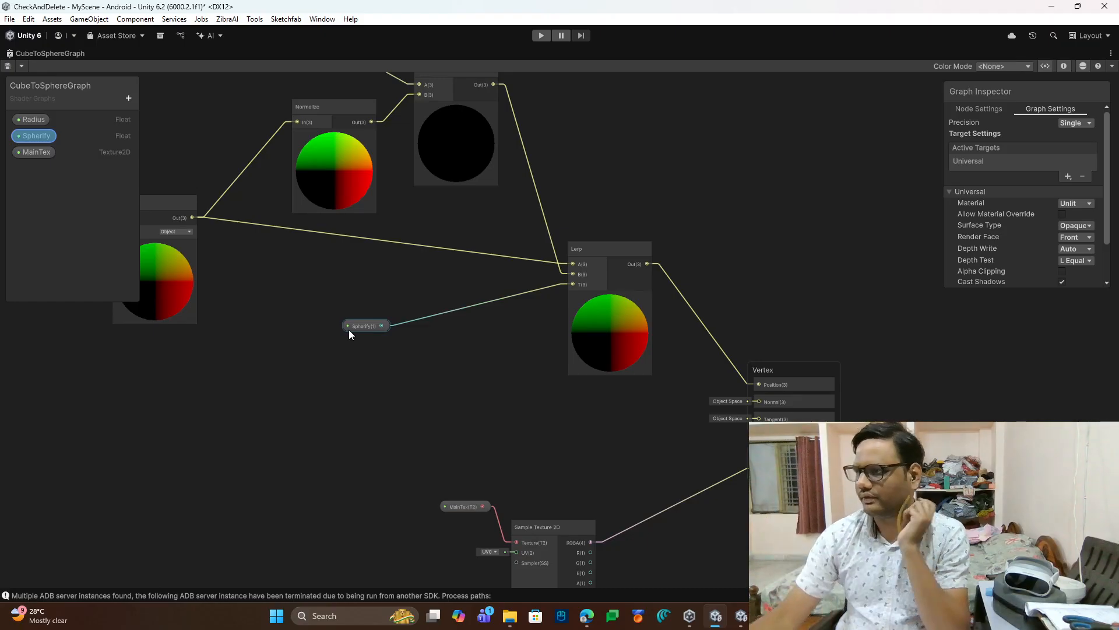
{"action": "middle_click_drag", "start_coordinate": [418, 303], "coordinate": [513, 402]}
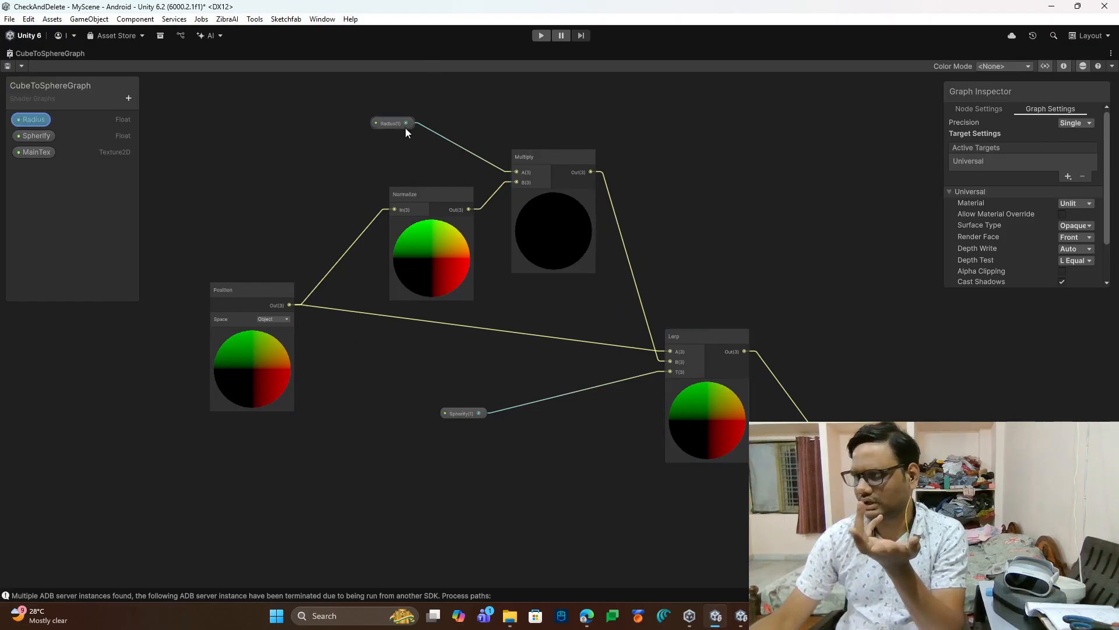
{"action": "middle_click_drag", "start_coordinate": [419, 332], "coordinate": [396, 319]}
{"action": "middle_click_drag", "start_coordinate": [476, 303], "coordinate": [328, 164]}
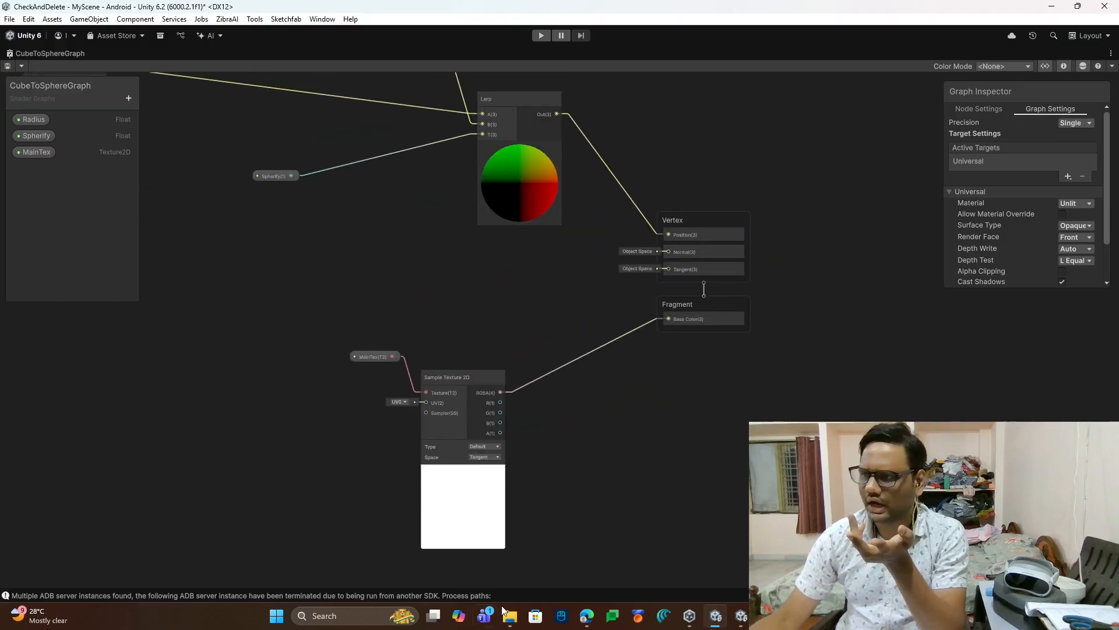
{"action": "middle_click_drag", "start_coordinate": [513, 377], "coordinate": [565, 424]}
{"action": "scroll", "coordinate": [555, 404], "scroll_direction": "down", "scroll_amount": 2}
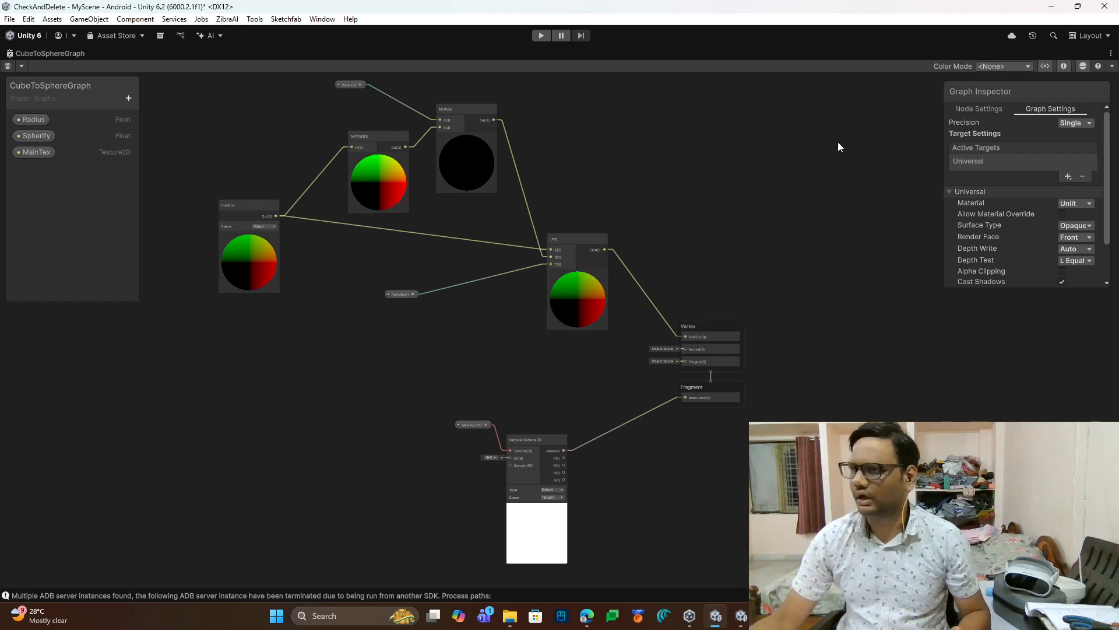
{"action": "right_click", "coordinate": [61, 55]}
{"action": "left_click", "coordinate": [82, 61]}
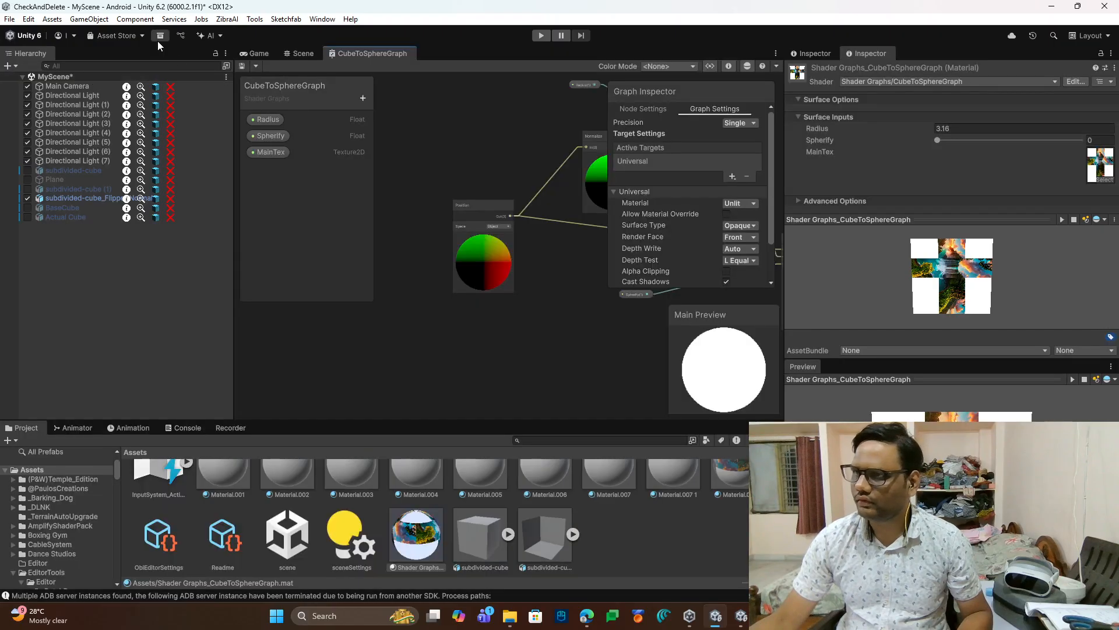
Step: Frame subdivided-cube_FlippedNormals in the Scene view and open its Shader Graphs_CubeToSphereGraph material settings
{"action": "left_click", "coordinate": [88, 199]}
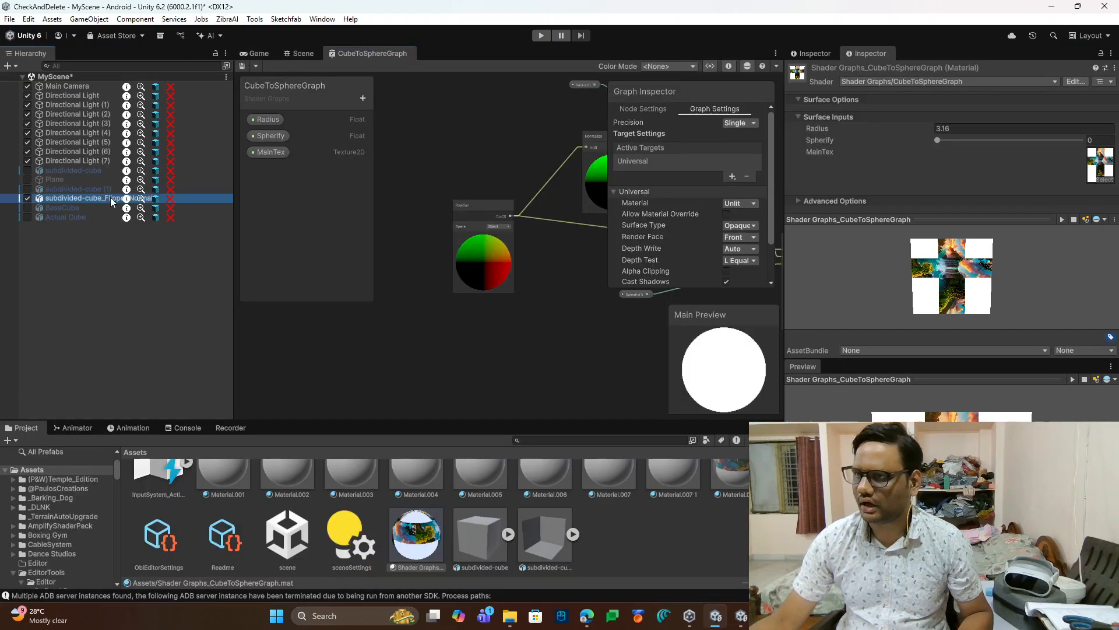
{"action": "left_click", "coordinate": [302, 54]}
{"action": "key", "text": "f"}
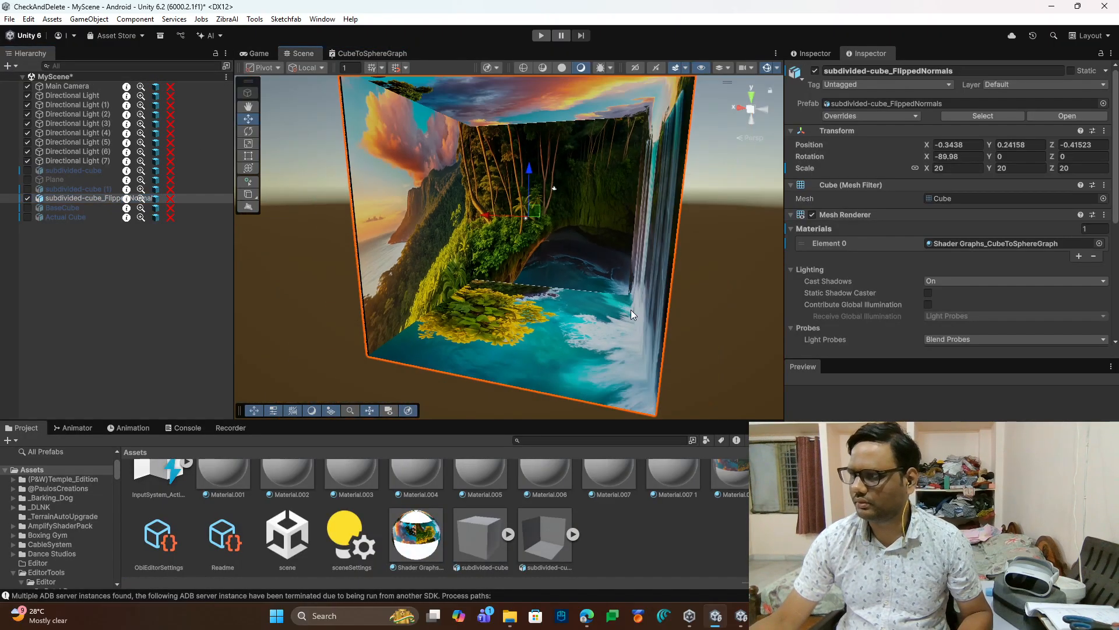
{"action": "left_click", "coordinate": [1026, 244]}
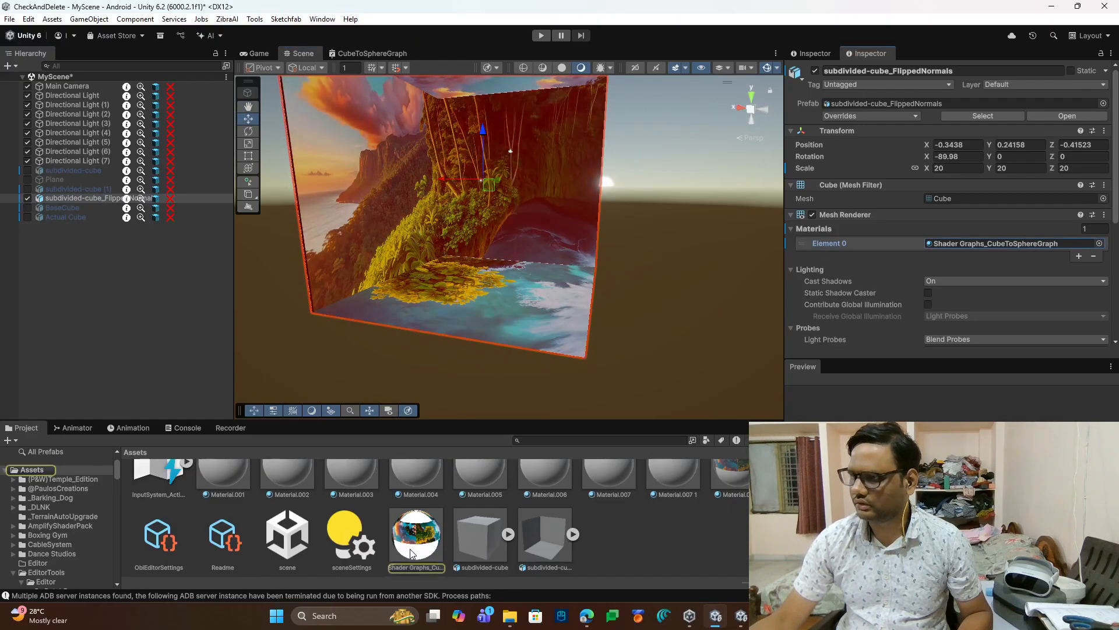
{"action": "double_click", "coordinate": [1026, 243]}
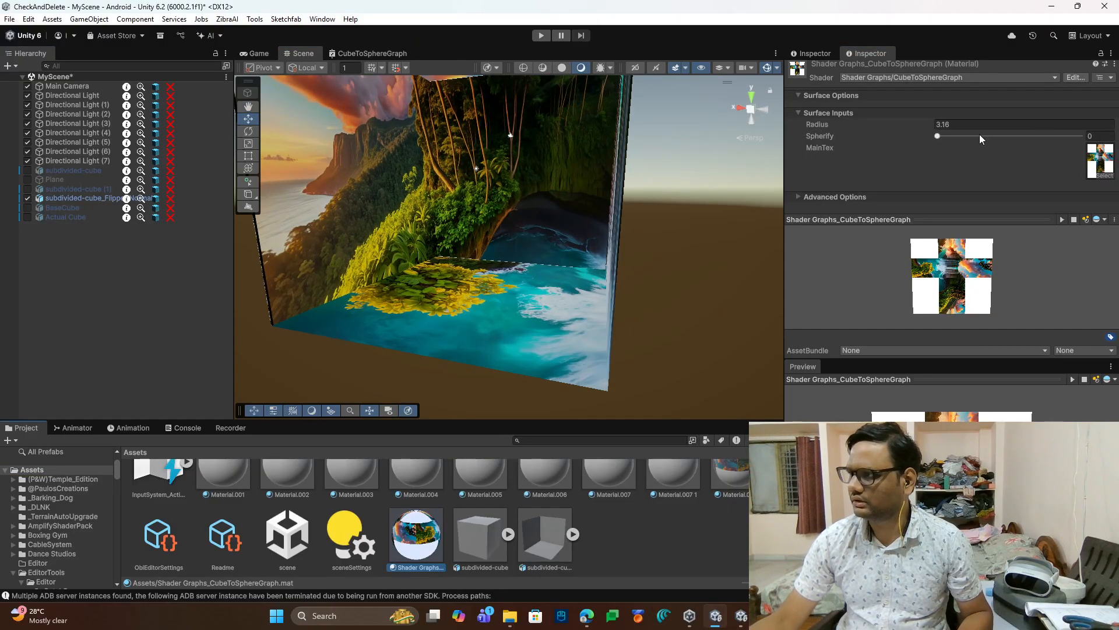
Step: Set the material's Spherify to 1 to morph the flipped-normals skybox cube into a sphere
{"action": "right_click_drag", "start_coordinate": [358, 265], "coordinate": [445, 243]}
{"action": "scroll", "coordinate": [445, 243], "scroll_direction": "down", "scroll_amount": 4}
{"action": "middle_click_drag", "start_coordinate": [445, 242], "coordinate": [547, 293]}
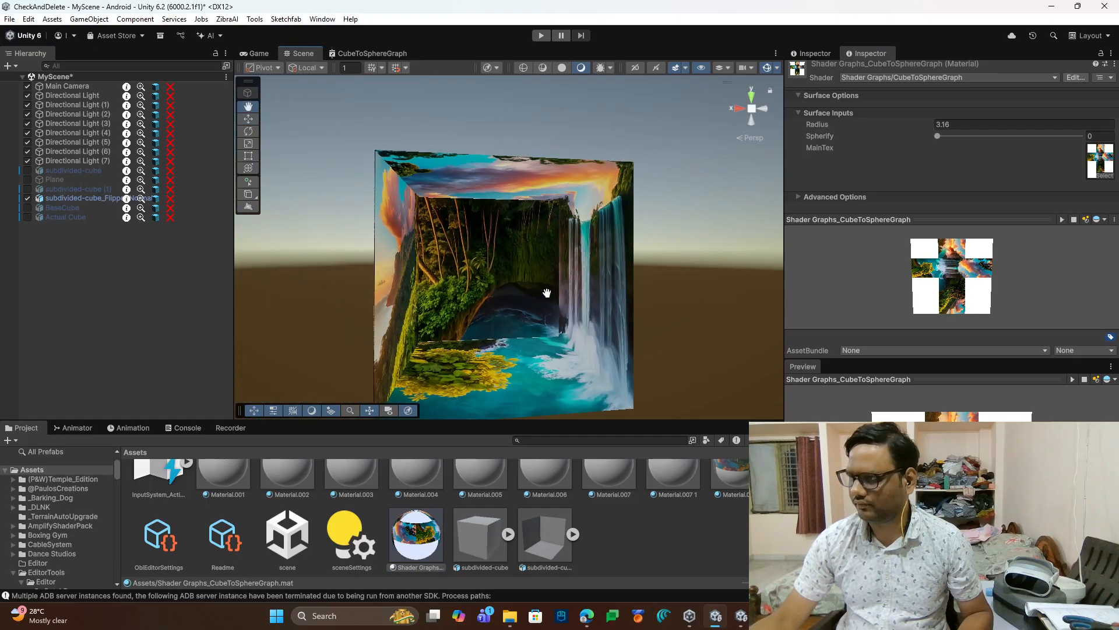
{"action": "right_click_drag", "start_coordinate": [547, 293], "coordinate": [752, 222]}
{"action": "key", "text": "w"}
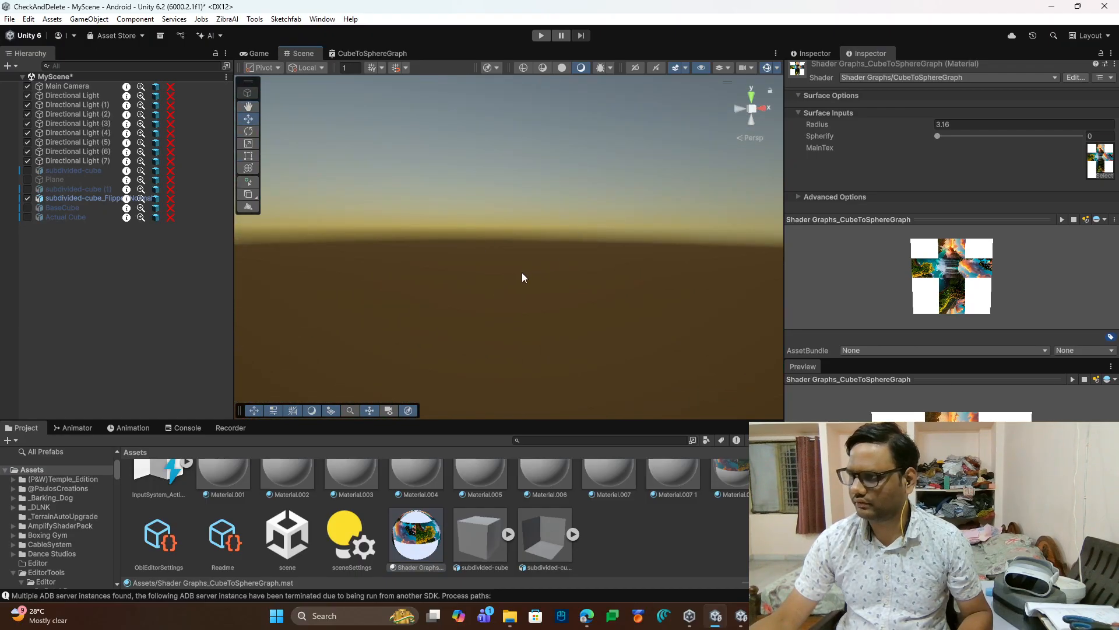
{"action": "scroll", "coordinate": [519, 272], "scroll_direction": "down", "scroll_amount": 4}
{"action": "middle_click_drag", "start_coordinate": [518, 272], "coordinate": [487, 244]}
{"action": "scroll", "coordinate": [488, 245], "scroll_direction": "down", "scroll_amount": 5}
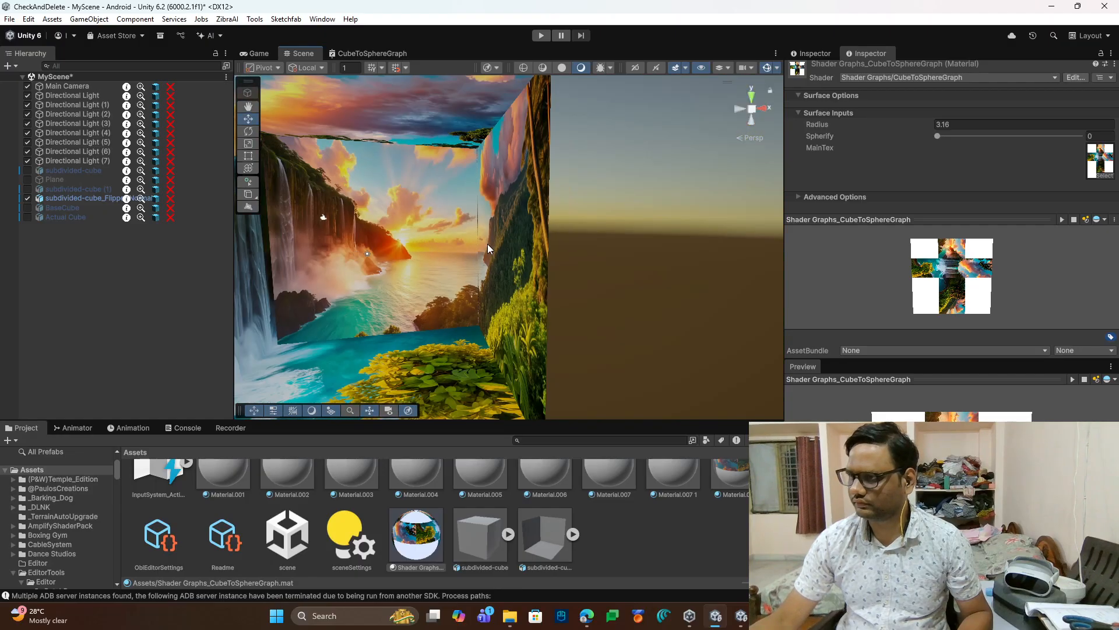
{"action": "scroll", "coordinate": [487, 244], "scroll_direction": "down", "scroll_amount": 3}
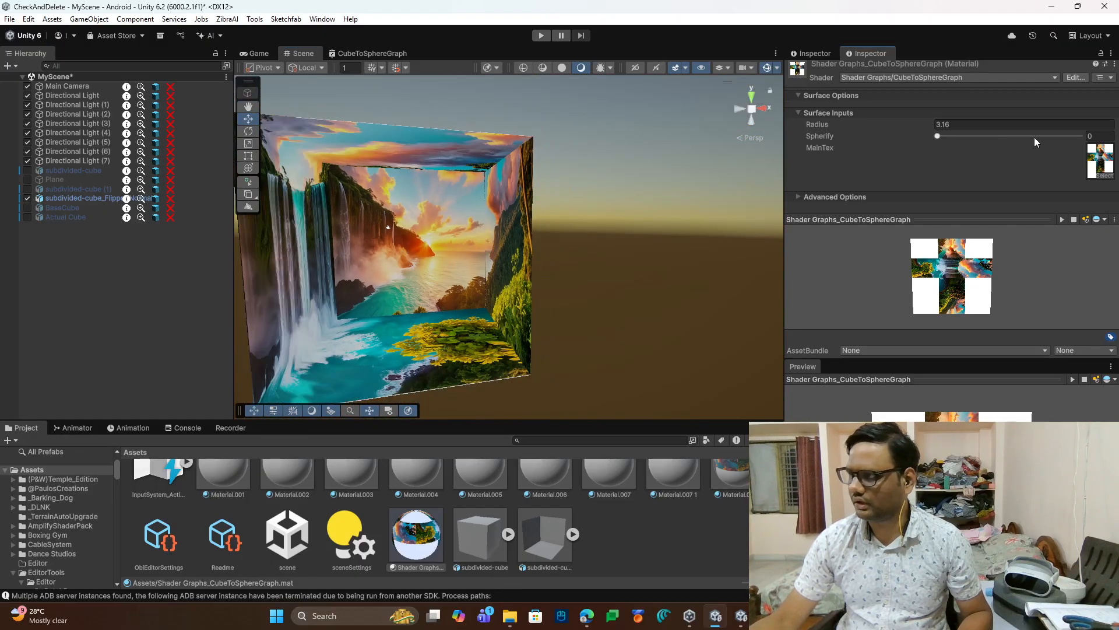
{"action": "left_click_drag", "start_coordinate": [1001, 138], "coordinate": [1084, 136]}
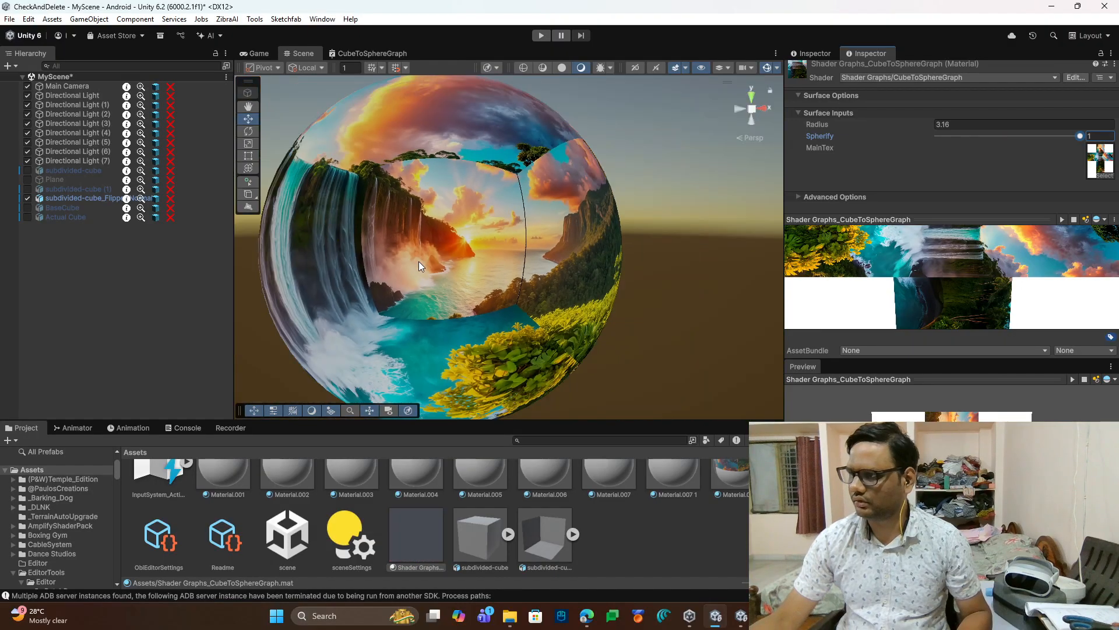
{"action": "scroll", "coordinate": [449, 261], "scroll_direction": "up", "scroll_amount": 5}
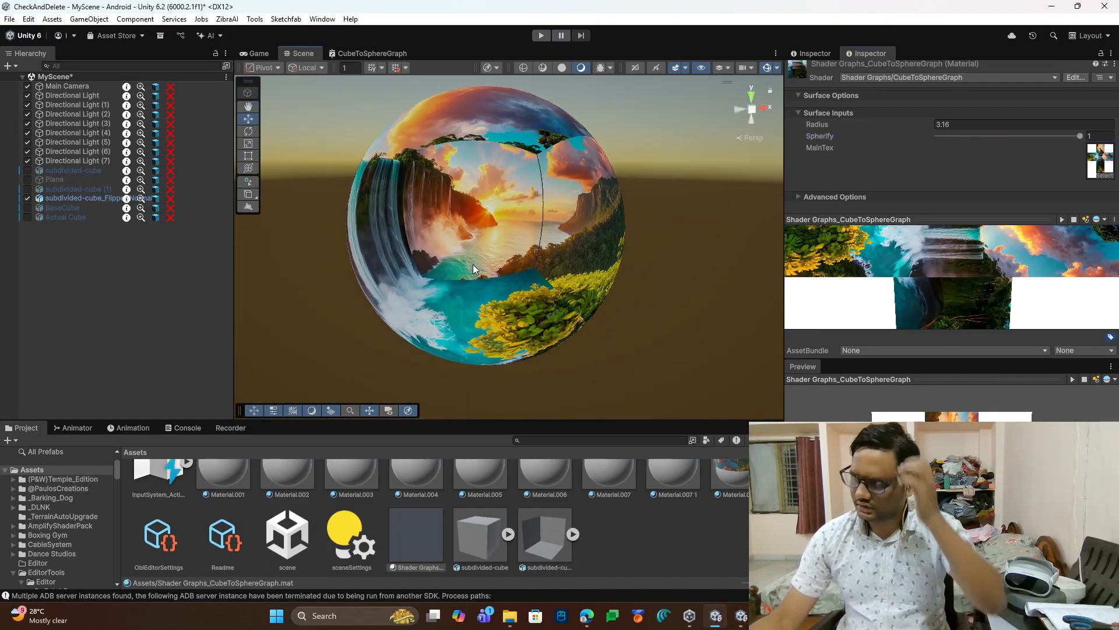
{"action": "scroll", "coordinate": [477, 275], "scroll_direction": "up", "scroll_amount": 2}
Step: Lower the material's Spherify to 0 and raise it to 1 again to demonstrate the cube-to-sphere morph
{"action": "left_click_drag", "start_coordinate": [996, 137], "coordinate": [911, 172]}
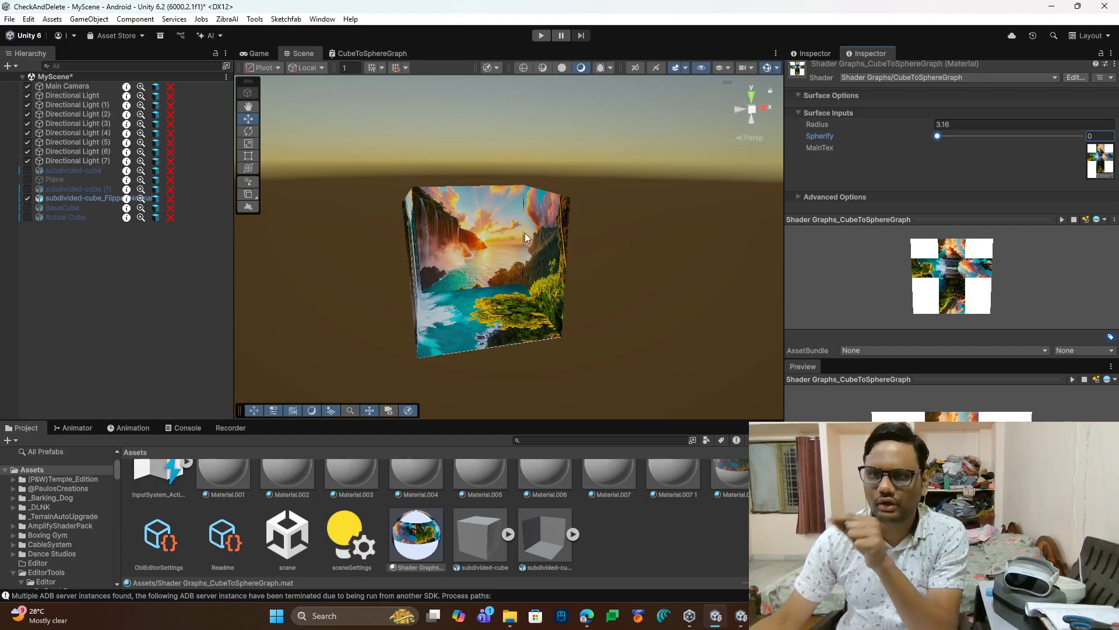
{"action": "mouse_move", "coordinate": [938, 135]}
{"action": "left_mouse_down"}
{"action": "mouse_move", "coordinate": [1086, 139]}
{"action": "mouse_move", "coordinate": [937, 135]}
{"action": "left_mouse_up"}
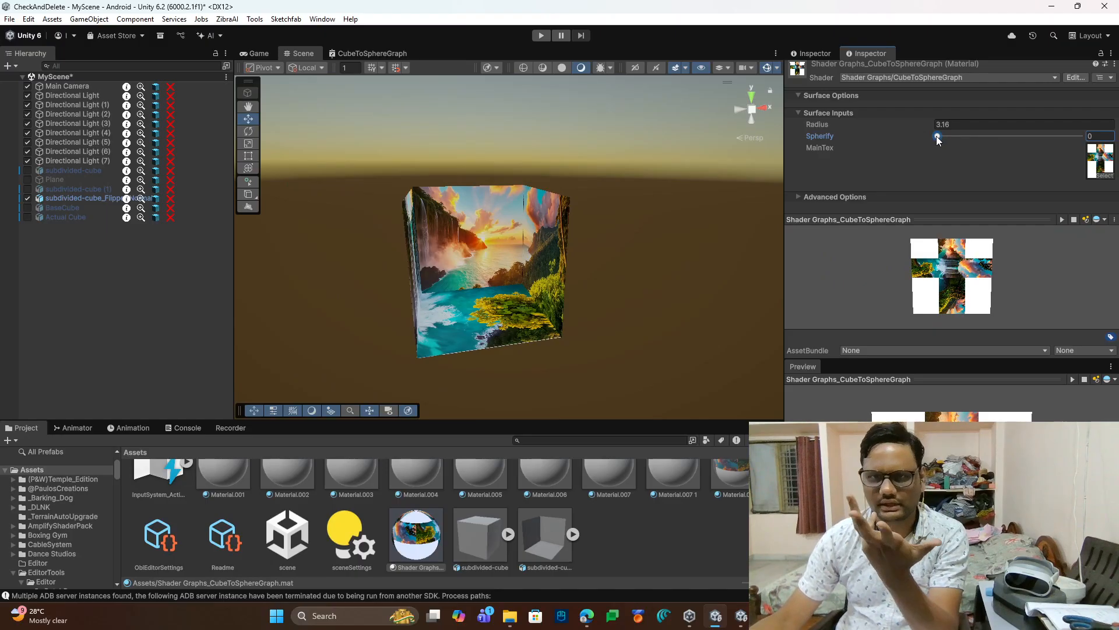
{"action": "left_click_drag", "start_coordinate": [938, 136], "coordinate": [1096, 162]}
{"action": "scroll", "coordinate": [760, 181], "scroll_direction": "down", "scroll_amount": 5}
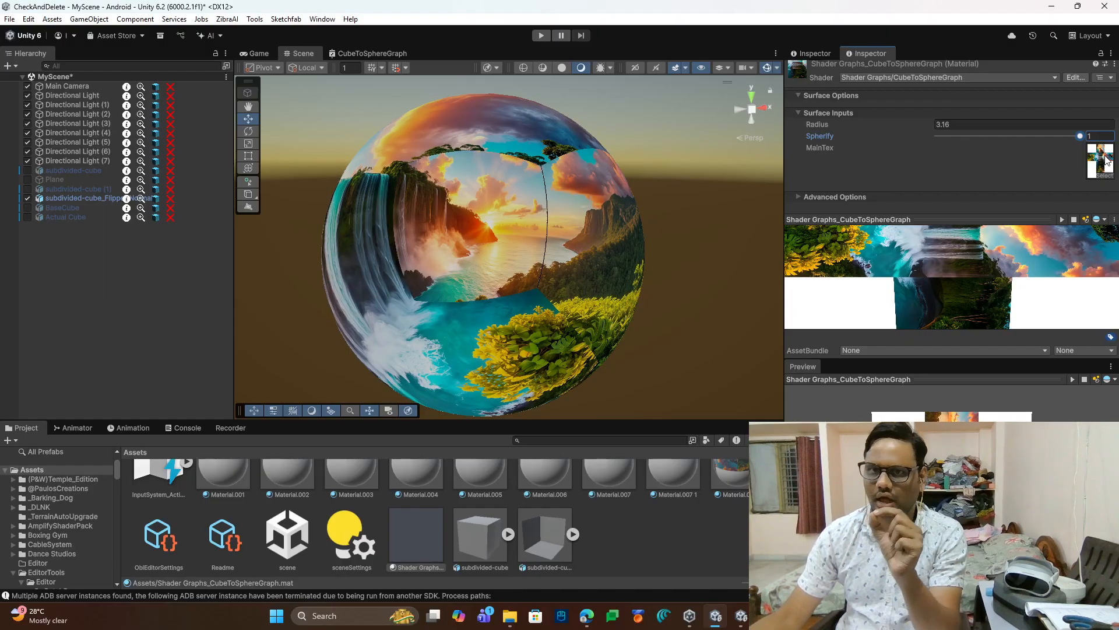
{"action": "left_click_drag", "start_coordinate": [1079, 160], "coordinate": [1084, 126]}
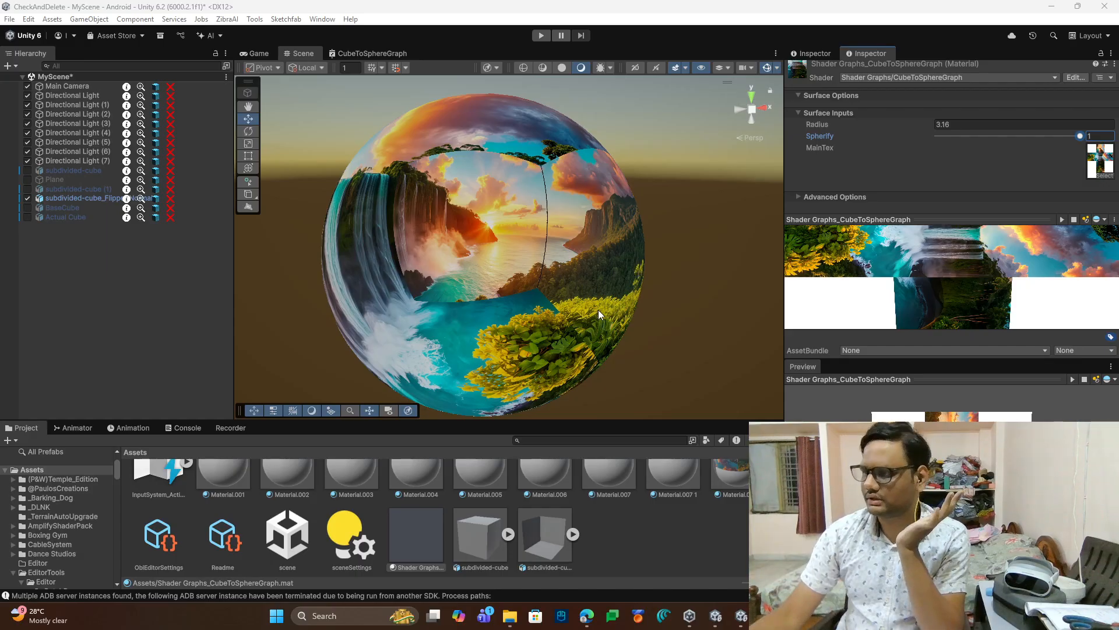
Step: Switch to the StrikeFit project and lower the six CubeMap materials' DissolveOffset Y to -0.58, then set it to -0.15 to show the skybox dissolving
{"action": "left_click", "coordinate": [587, 616]}
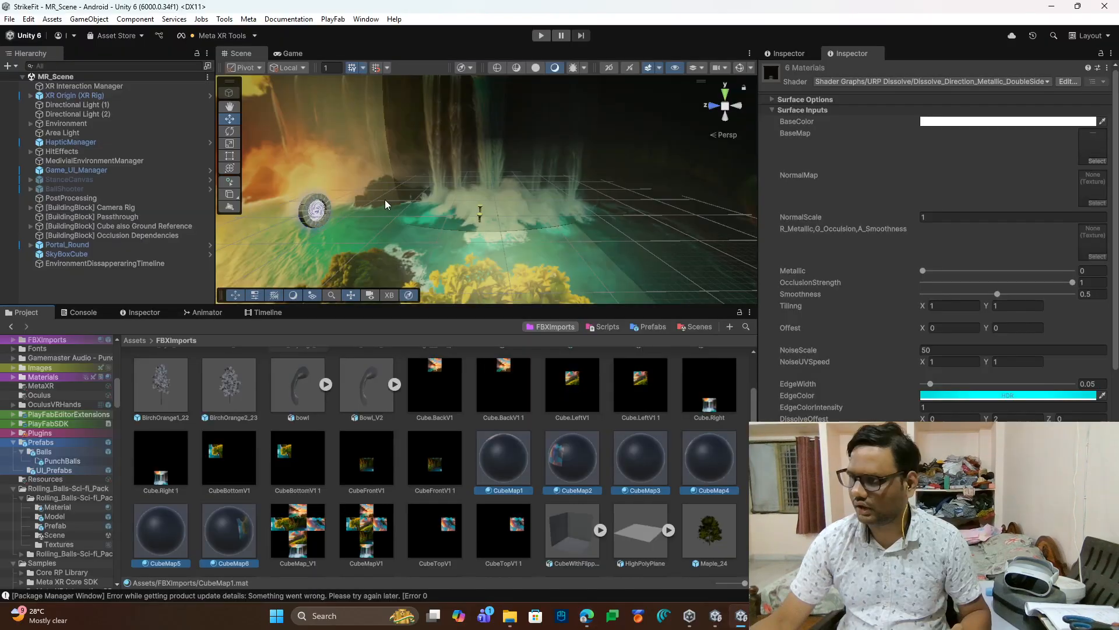
{"action": "scroll", "coordinate": [1079, 410], "scroll_direction": "down", "scroll_amount": 1}
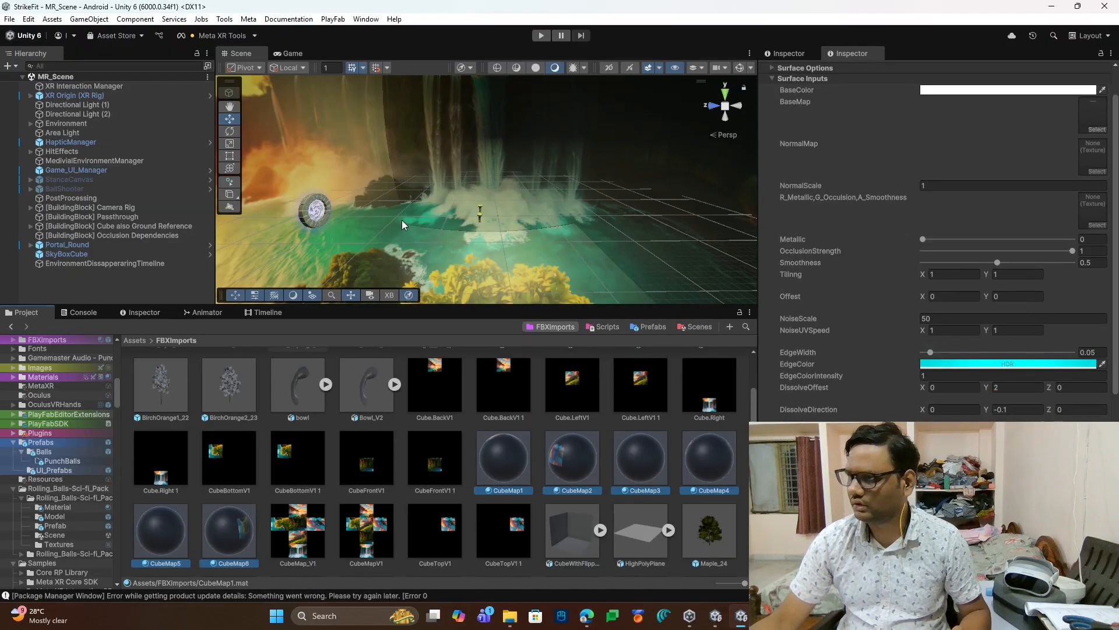
{"action": "scroll", "coordinate": [432, 208], "scroll_direction": "down", "scroll_amount": 5}
{"action": "scroll", "coordinate": [432, 207], "scroll_direction": "down", "scroll_amount": 3}
{"action": "left_click", "coordinate": [997, 387]}
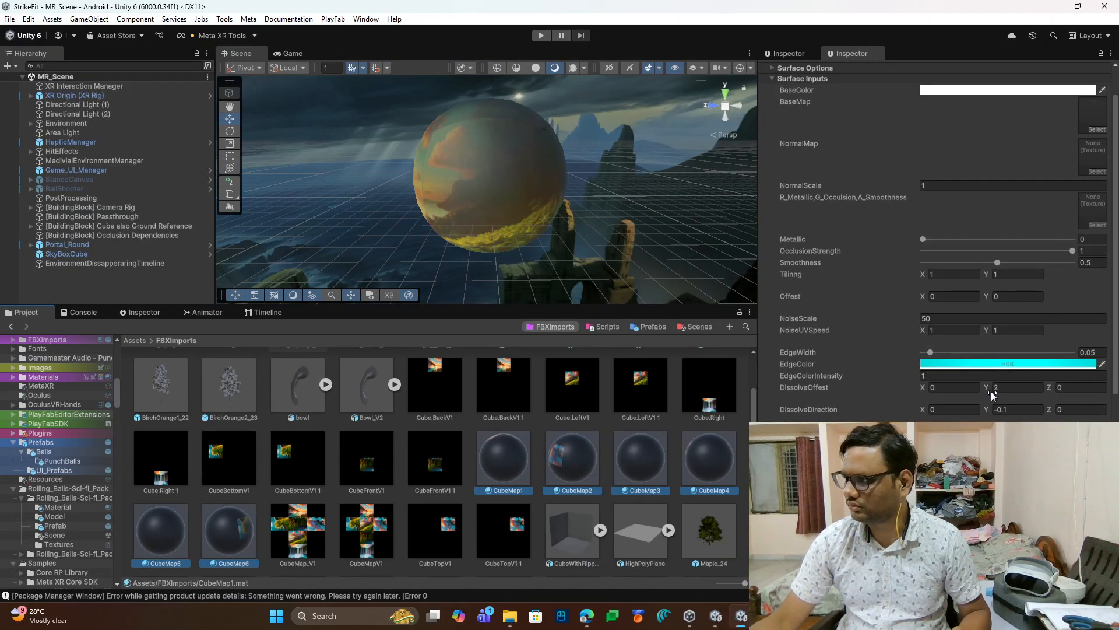
{"action": "mouse_move", "coordinate": [976, 391]}
{"action": "left_mouse_down"}
{"action": "mouse_move", "coordinate": [940, 391]}
{"action": "mouse_move", "coordinate": [977, 390]}
{"action": "mouse_move", "coordinate": [961, 390]}
{"action": "left_mouse_up"}
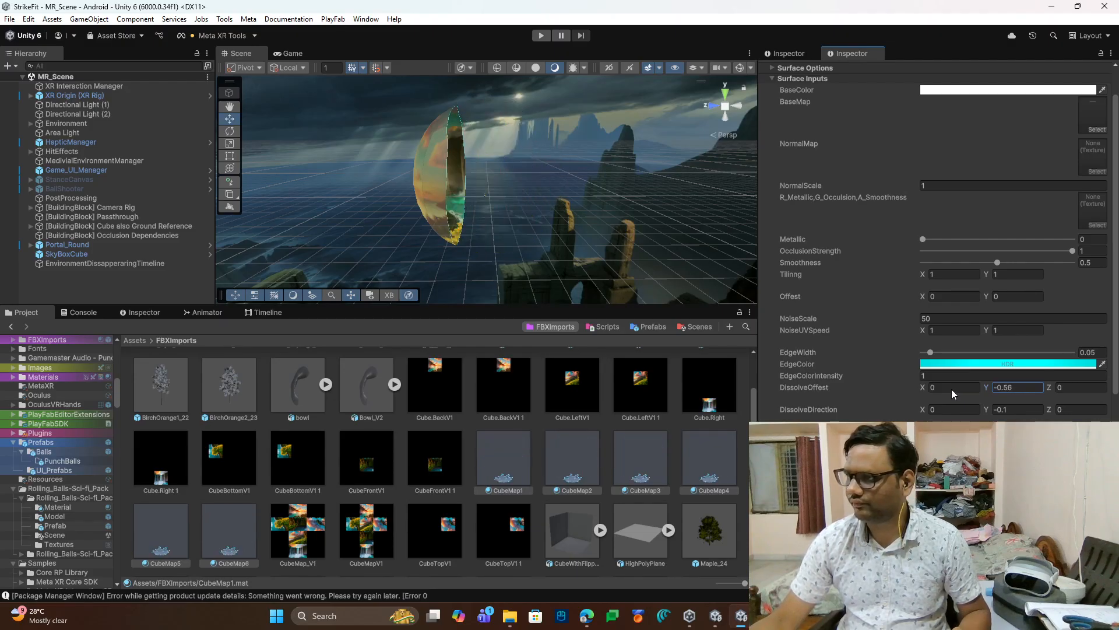
{"action": "mouse_move", "coordinate": [952, 389]}
{"action": "left_mouse_down"}
{"action": "mouse_move", "coordinate": [940, 388]}
{"action": "mouse_move", "coordinate": [981, 387]}
{"action": "mouse_move", "coordinate": [956, 387]}
{"action": "left_mouse_up"}
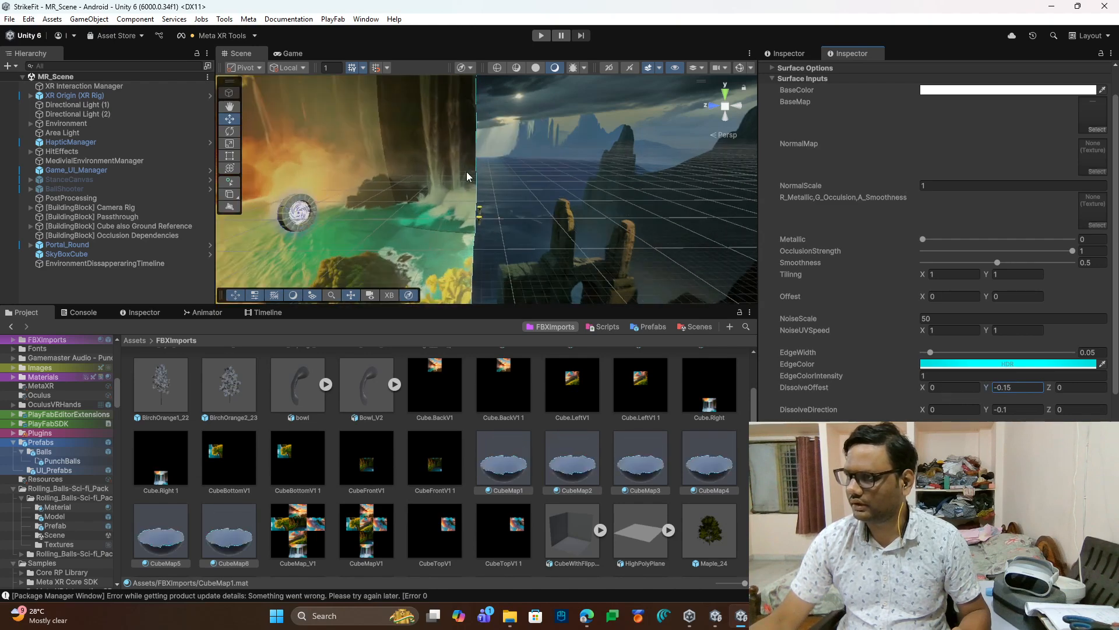
Step: Inspect the skybox from inside while raising the CubeMap materials' DissolveOffset Y to 0.88 and on to 1.36
{"action": "right_click_drag", "start_coordinate": [482, 160], "coordinate": [204, 134]}
{"action": "middle_click_drag", "start_coordinate": [676, 182], "coordinate": [658, 197]}
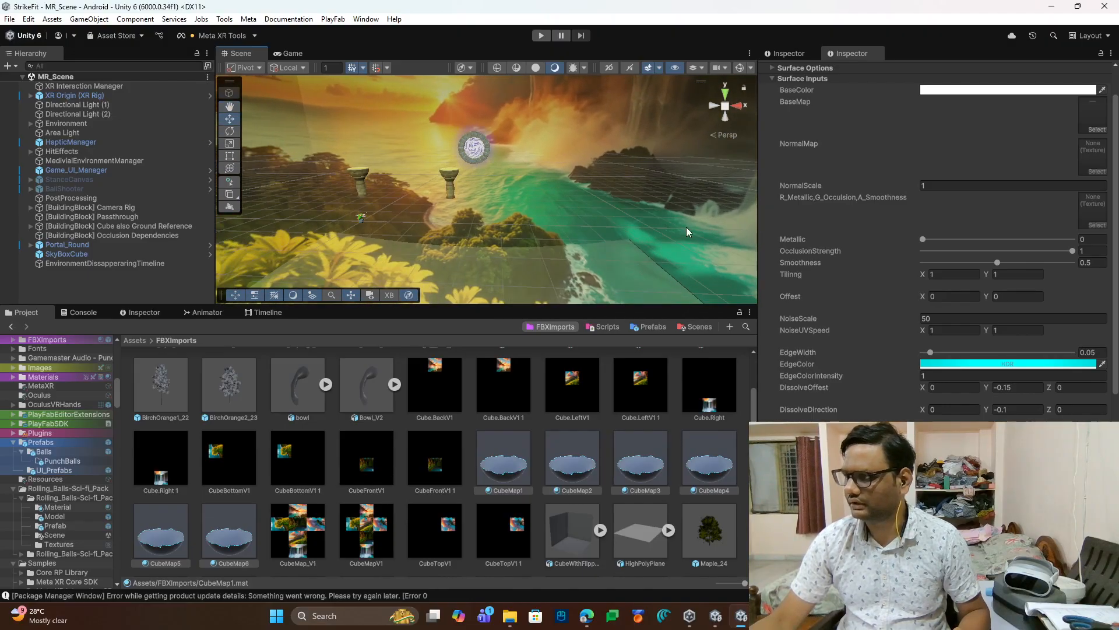
{"action": "left_click", "coordinate": [985, 386]}
{"action": "left_click_drag", "start_coordinate": [984, 383], "coordinate": [1024, 393]}
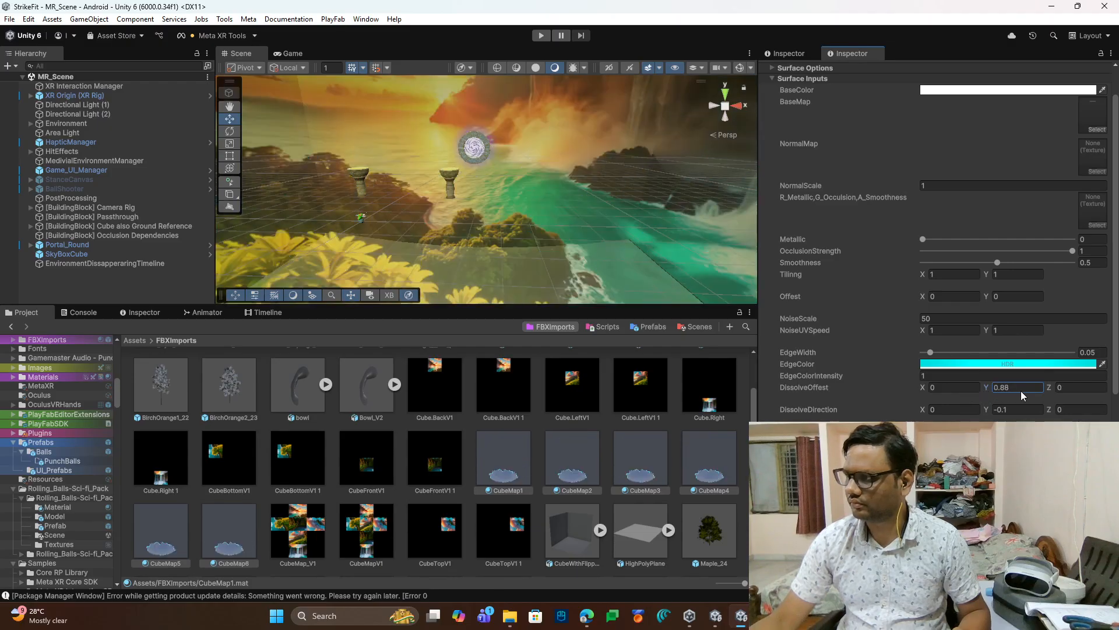
{"action": "right_click_drag", "start_coordinate": [558, 223], "coordinate": [614, 174]}
{"action": "left_click_drag", "start_coordinate": [986, 387], "coordinate": [990, 386]}
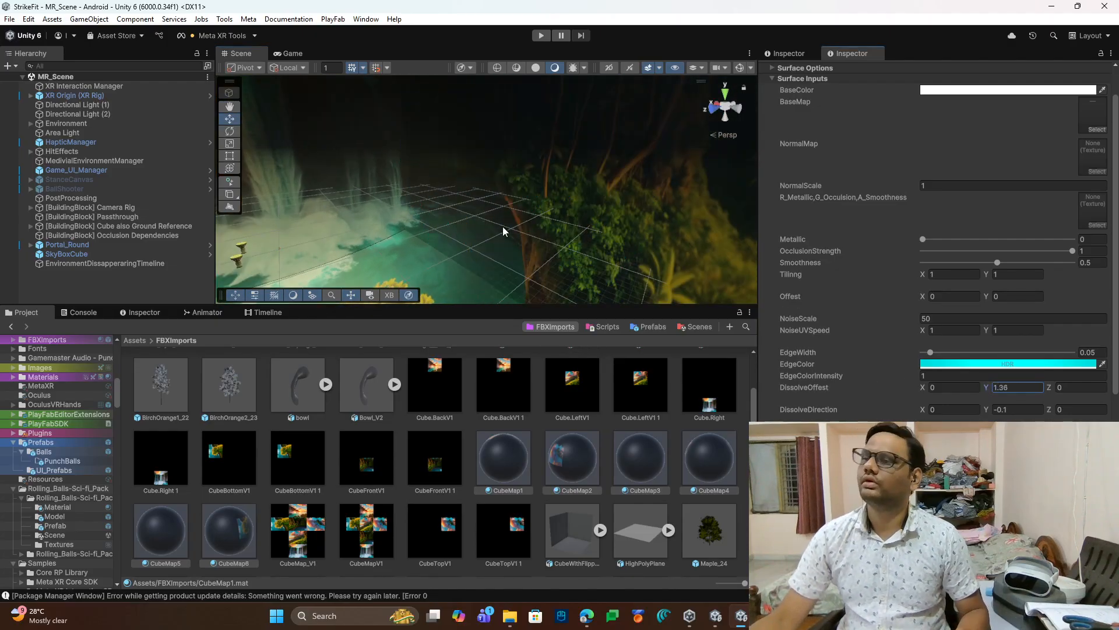
Step: Inspect the Environment Dissolve script settings on EnvironmentDissapperaringTimeline and open its assigned Platform Dissolve Material
{"action": "left_click", "coordinate": [104, 263]}
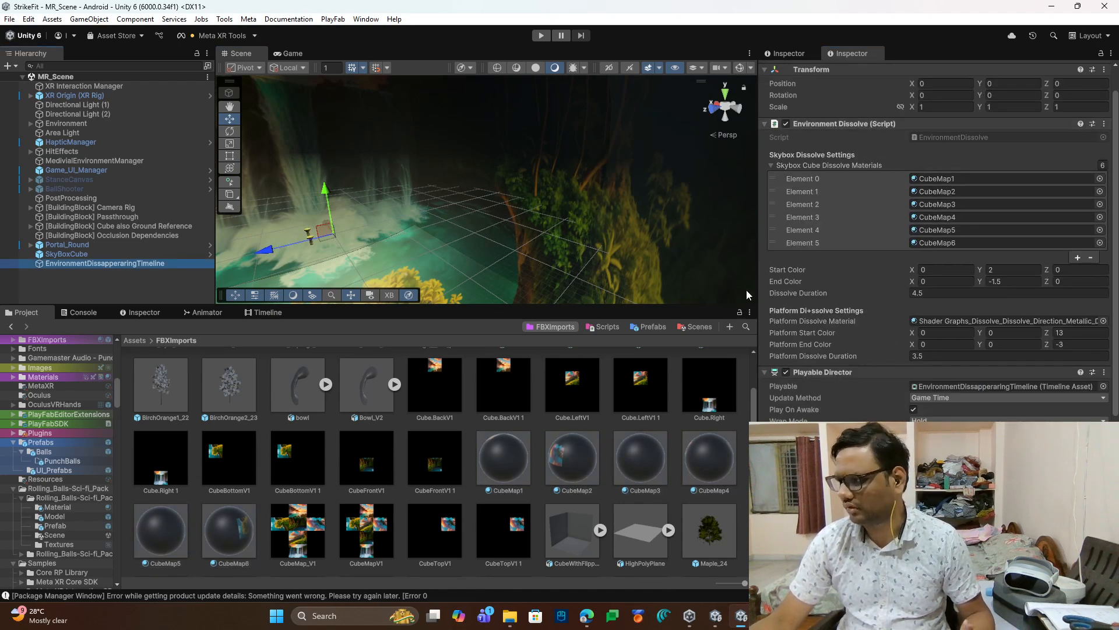
{"action": "scroll", "coordinate": [326, 232], "scroll_direction": "up", "scroll_amount": 2}
{"action": "middle_click_drag", "start_coordinate": [327, 232], "coordinate": [366, 226]}
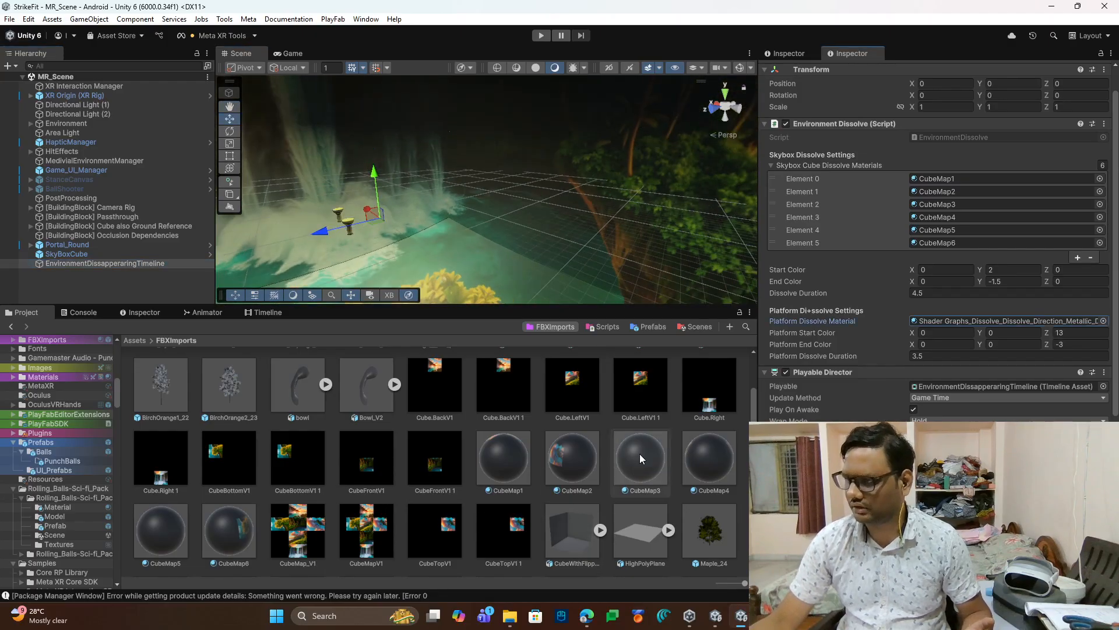
{"action": "double_click", "coordinate": [922, 320]}
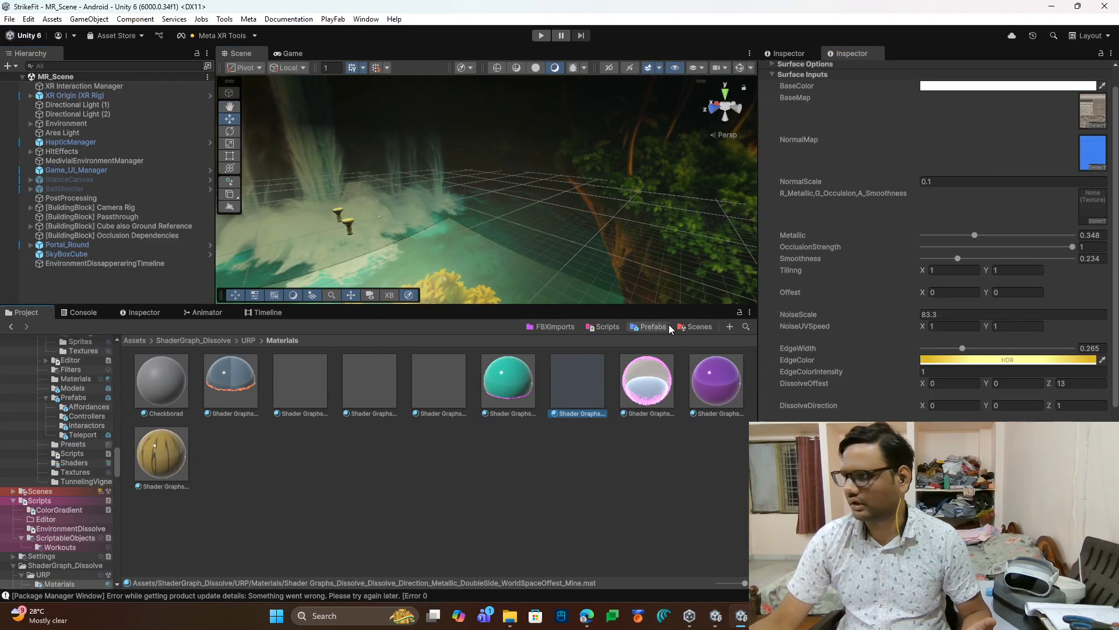
Step: Lower the platform material's DissolveOffset Z to 5.58 to reveal the platform, enlarge the Scene view and raise the offset again
{"action": "scroll", "coordinate": [879, 230], "scroll_direction": "down", "scroll_amount": 2}
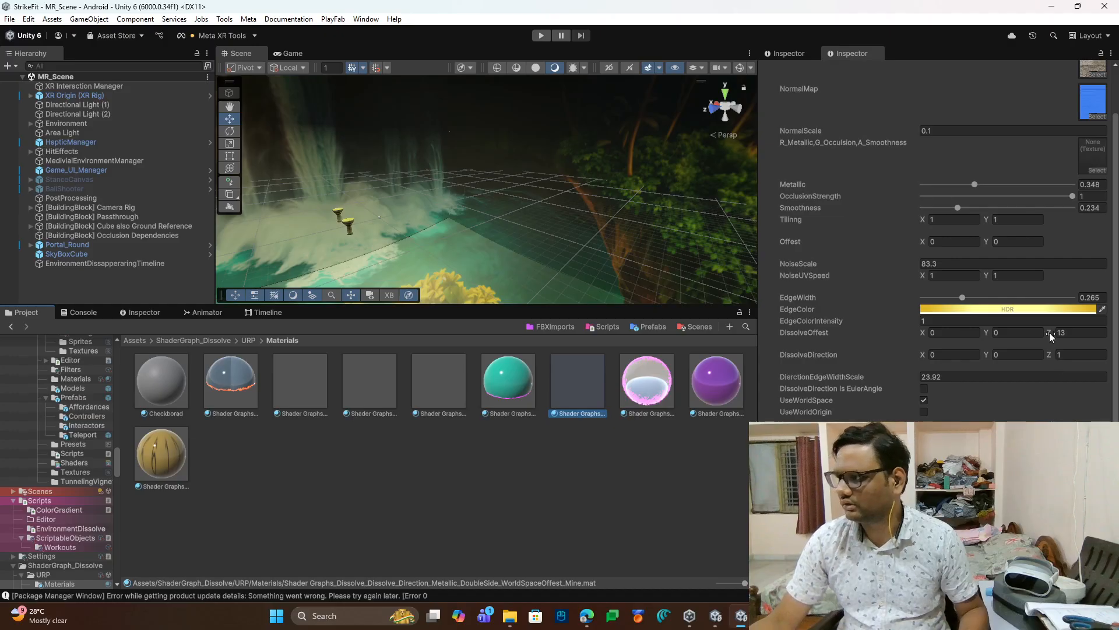
{"action": "left_click_drag", "start_coordinate": [1049, 332], "coordinate": [901, 348]}
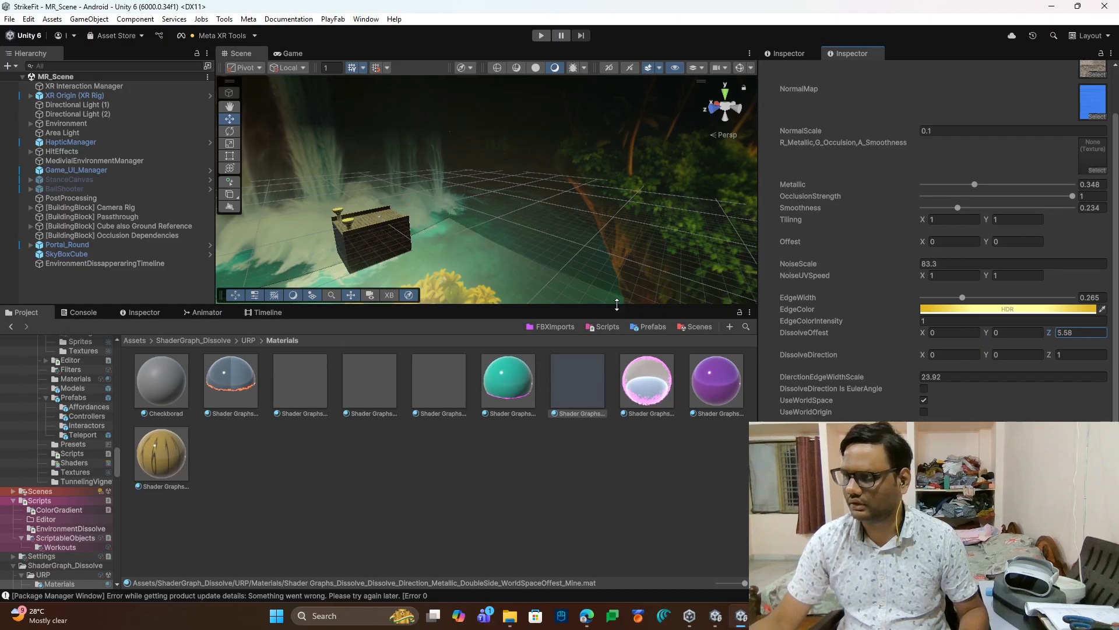
{"action": "left_click_drag", "start_coordinate": [617, 304], "coordinate": [622, 421]}
{"action": "left_click_drag", "start_coordinate": [1066, 333], "coordinate": [1113, 345]}
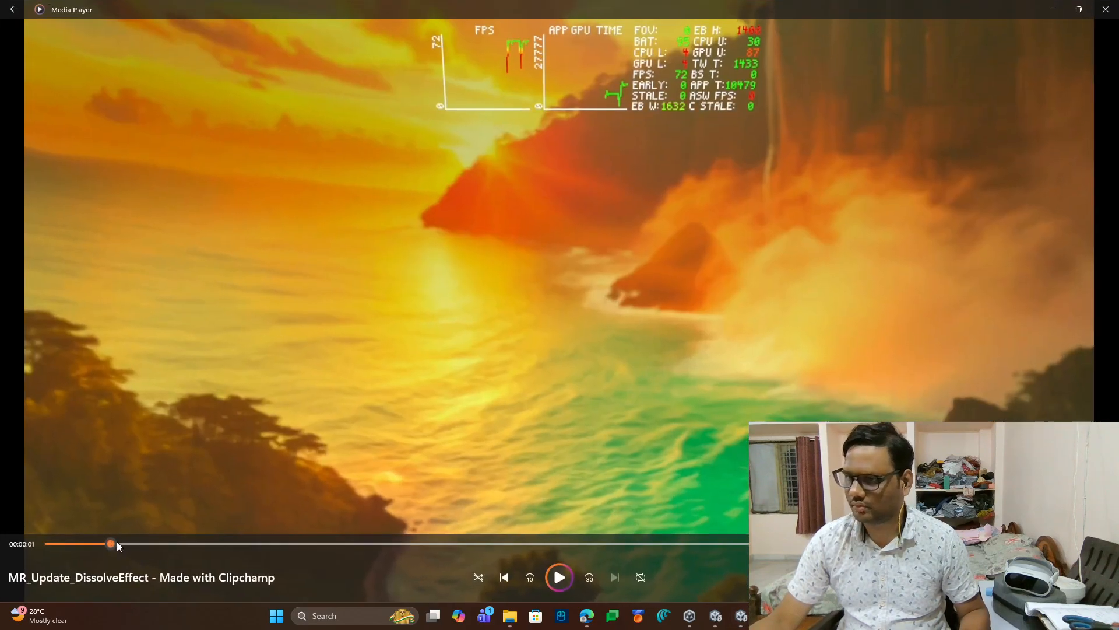
Step: In Media Player, scrub MR_Update_DissolveEffect between 1 and 5 seconds to examine how the skybox dissolves into the real room
{"action": "left_click_drag", "start_coordinate": [117, 543], "coordinate": [295, 547]}
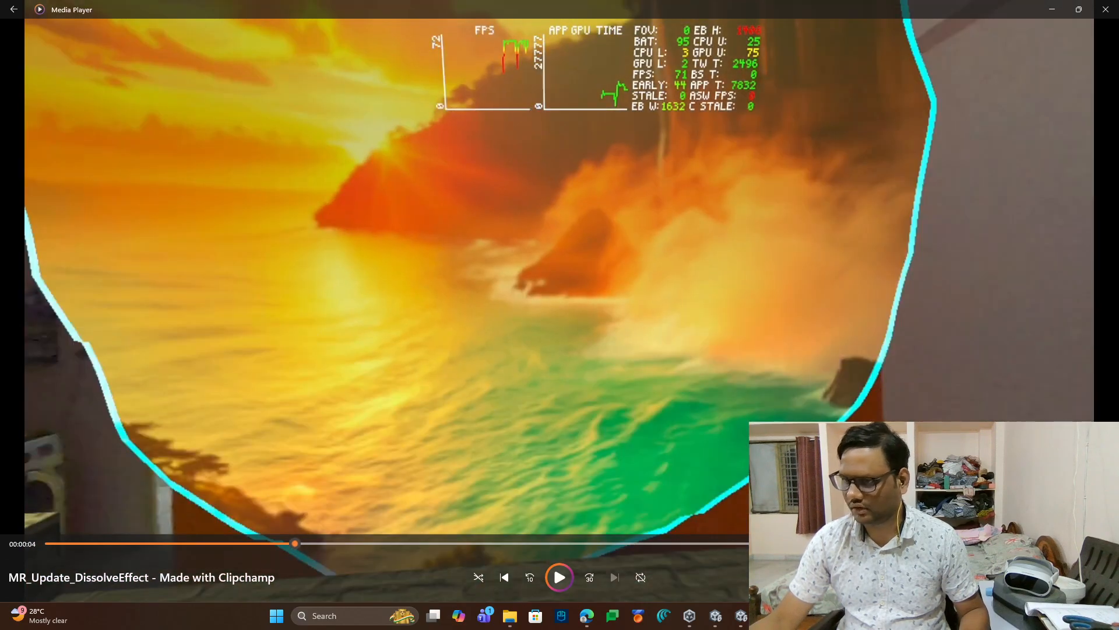
{"action": "left_click_drag", "start_coordinate": [298, 547], "coordinate": [286, 551]}
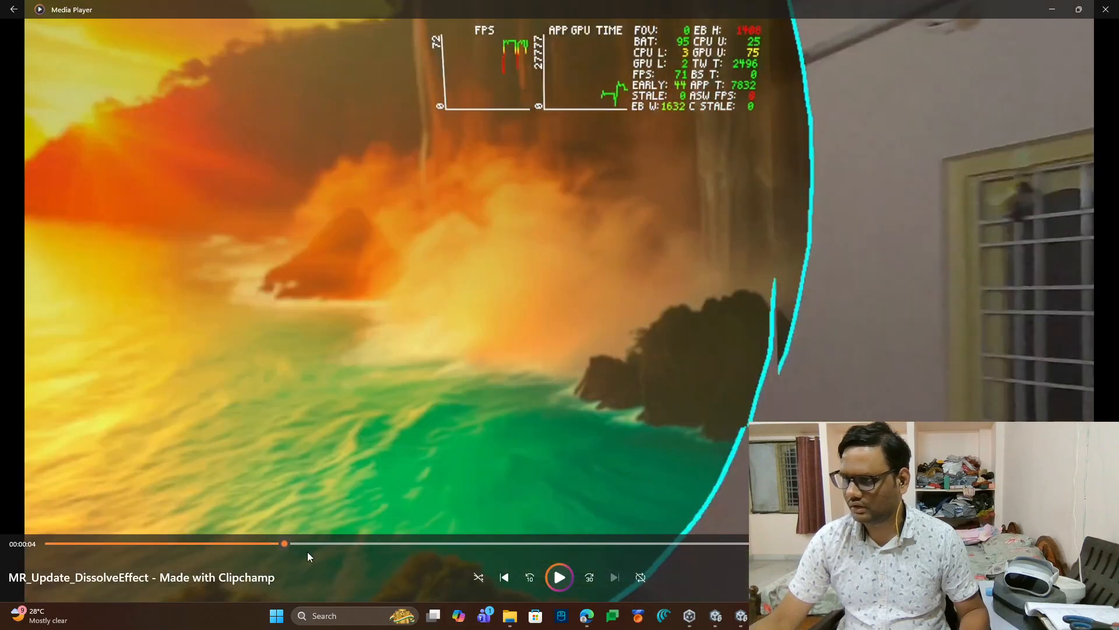
{"action": "left_click_drag", "start_coordinate": [287, 545], "coordinate": [320, 545]}
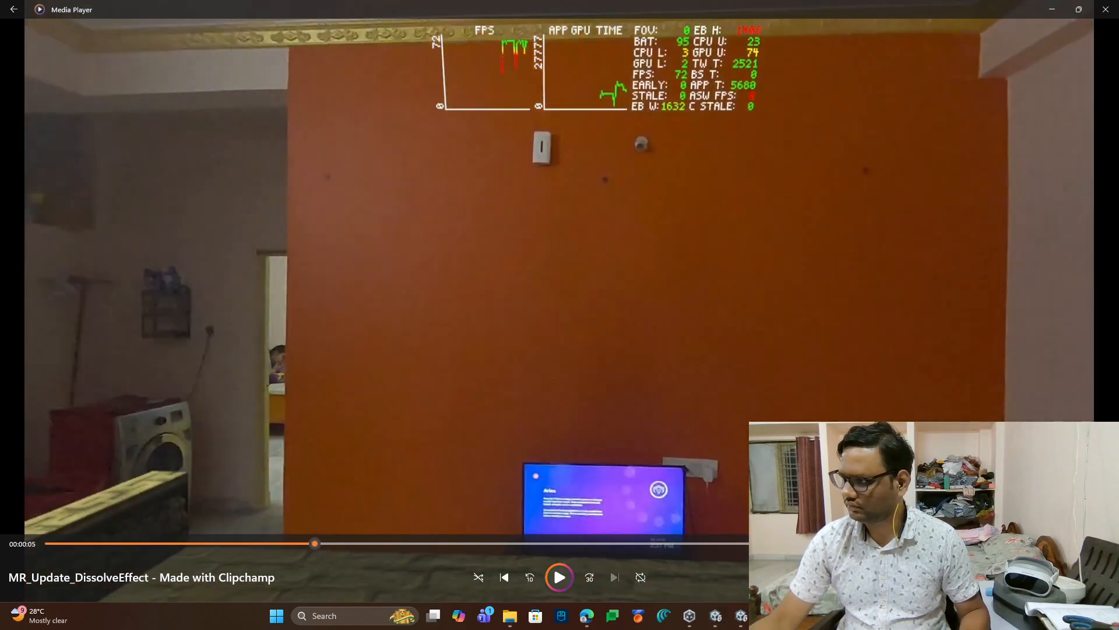
Step: Replay MR_Update_DissolveEffect from the 2-second mark, pausing to examine the dissolve and the following gameplay, and minimize the player at about 10 seconds
{"action": "left_click", "coordinate": [183, 544]}
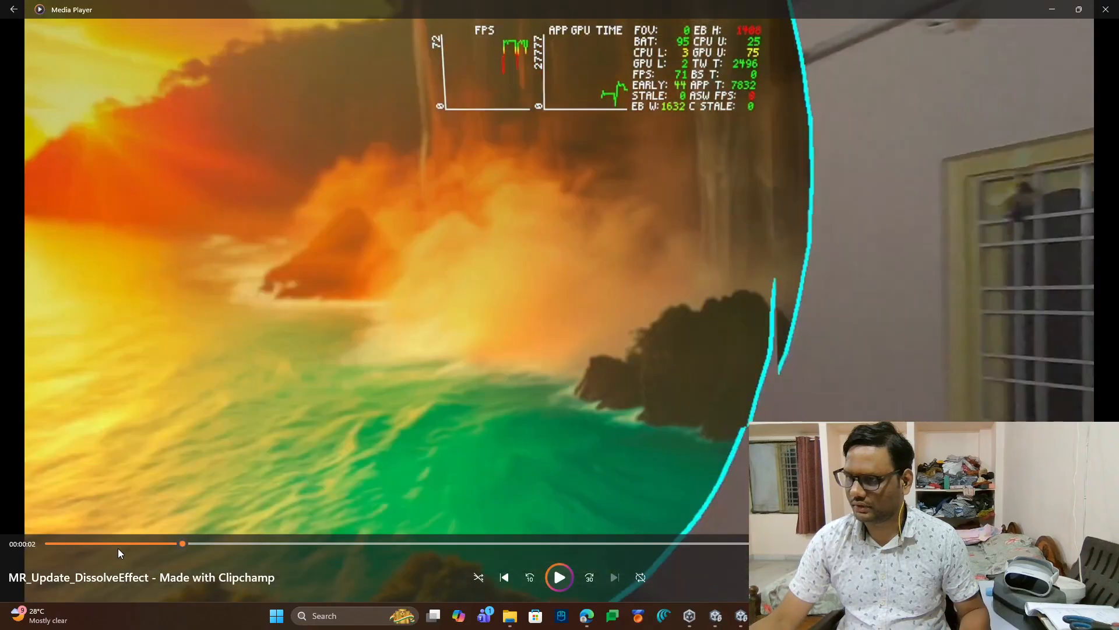
{"action": "left_click", "coordinate": [560, 578]}
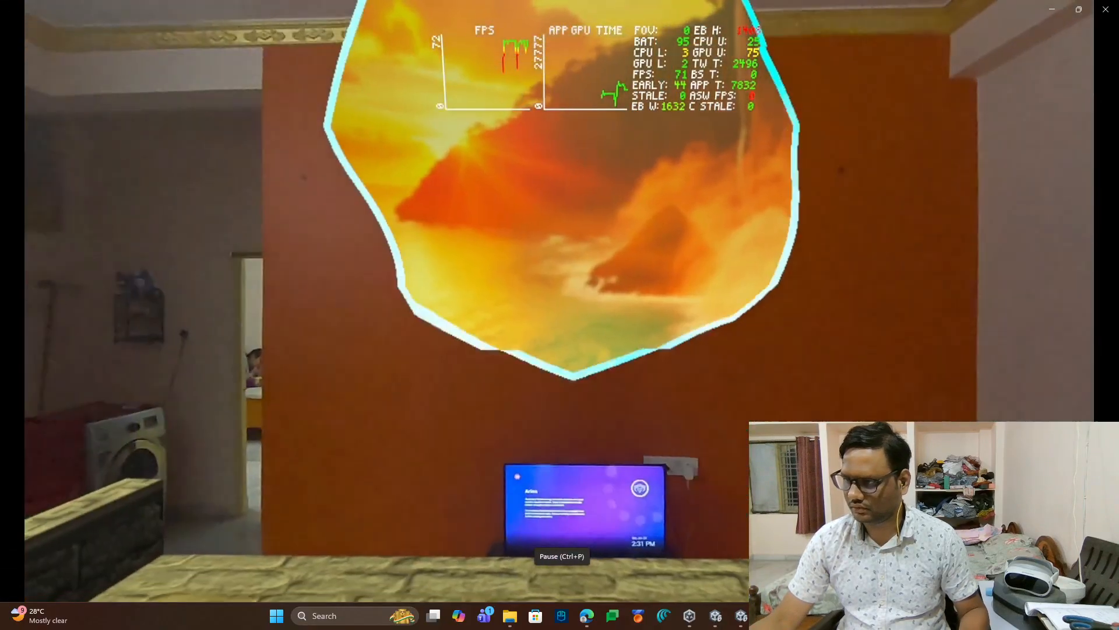
{"action": "left_click", "coordinate": [561, 578]}
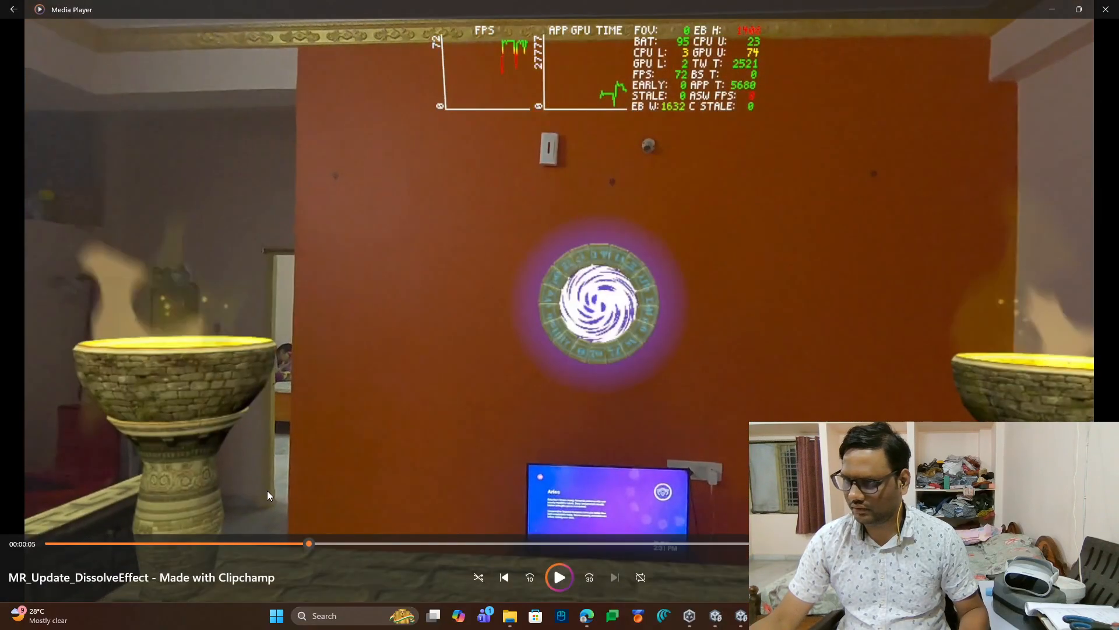
{"action": "left_click", "coordinate": [558, 577]}
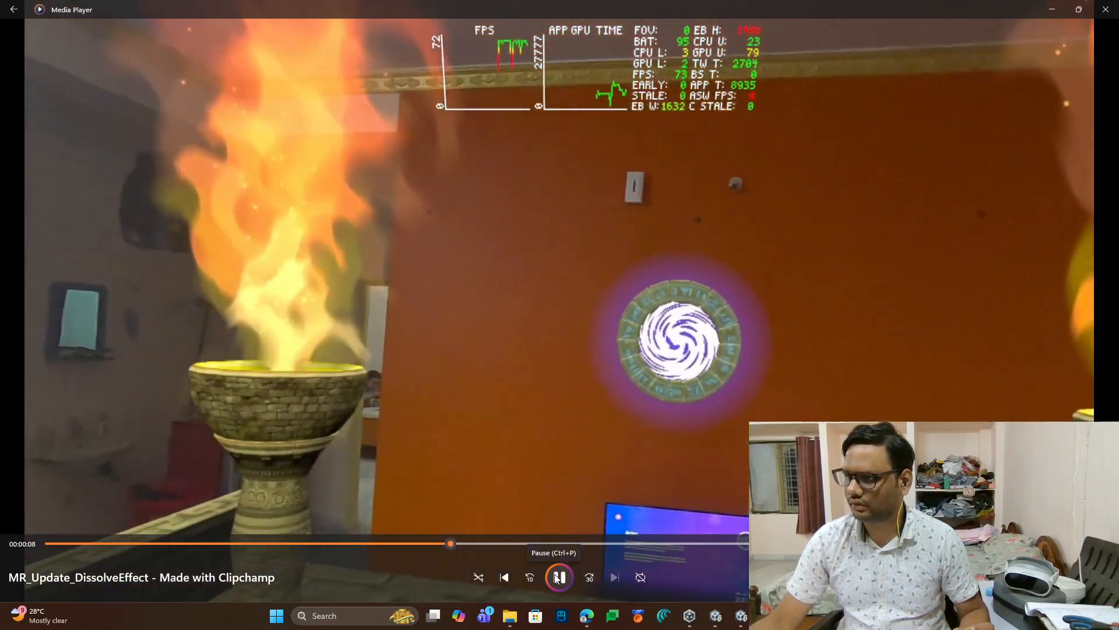
{"action": "left_click", "coordinate": [555, 575]}
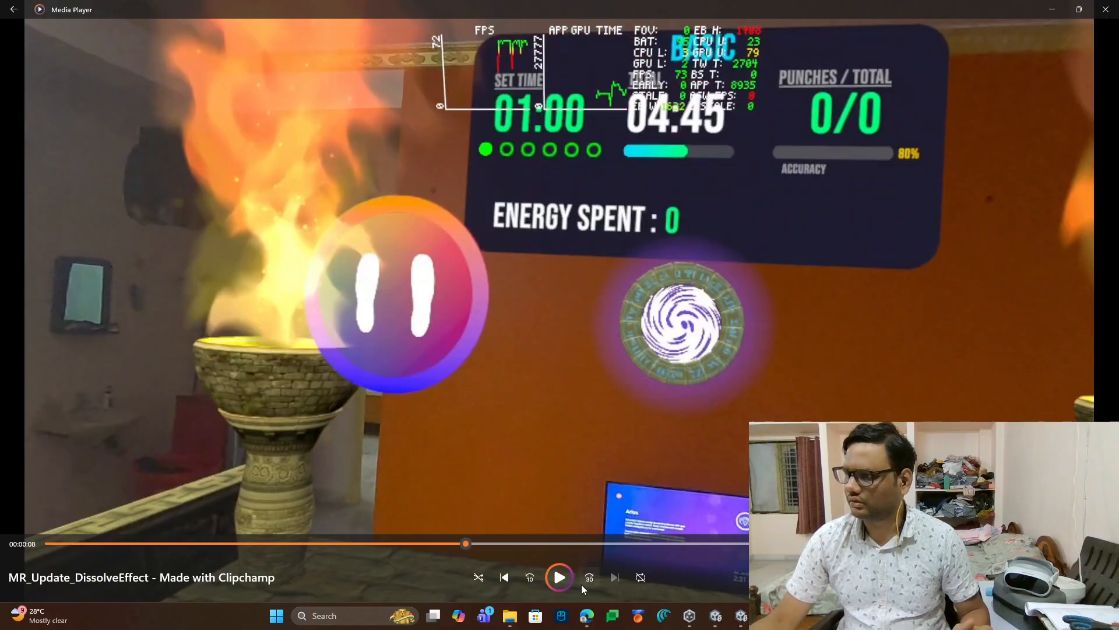
{"action": "left_click", "coordinate": [557, 580]}
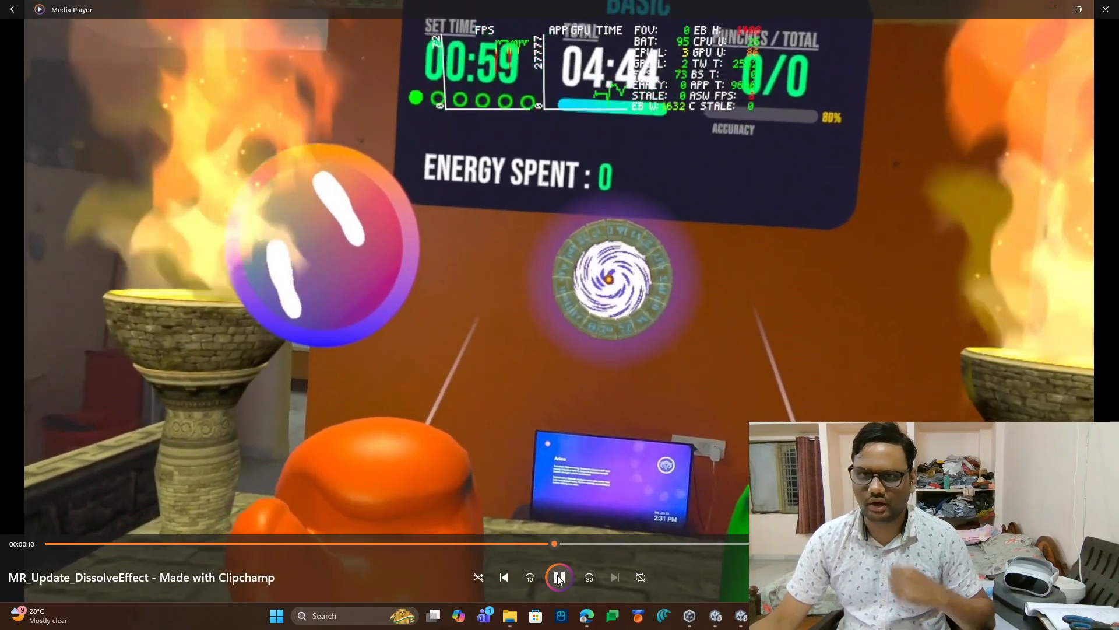
{"action": "left_click", "coordinate": [557, 577]}
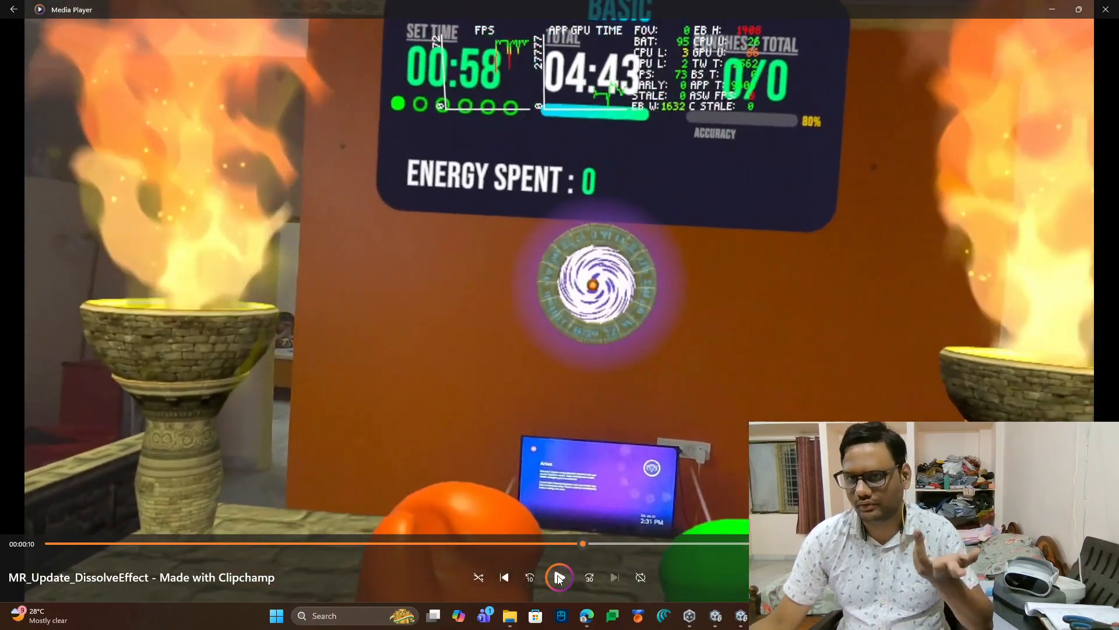
{"action": "left_click", "coordinate": [1052, 10]}
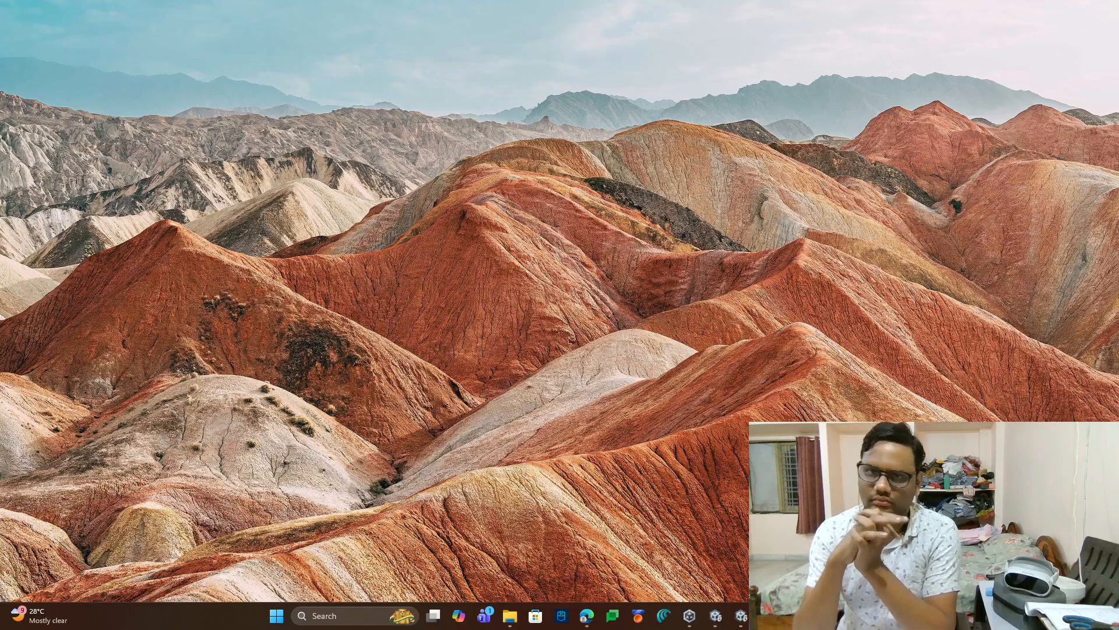